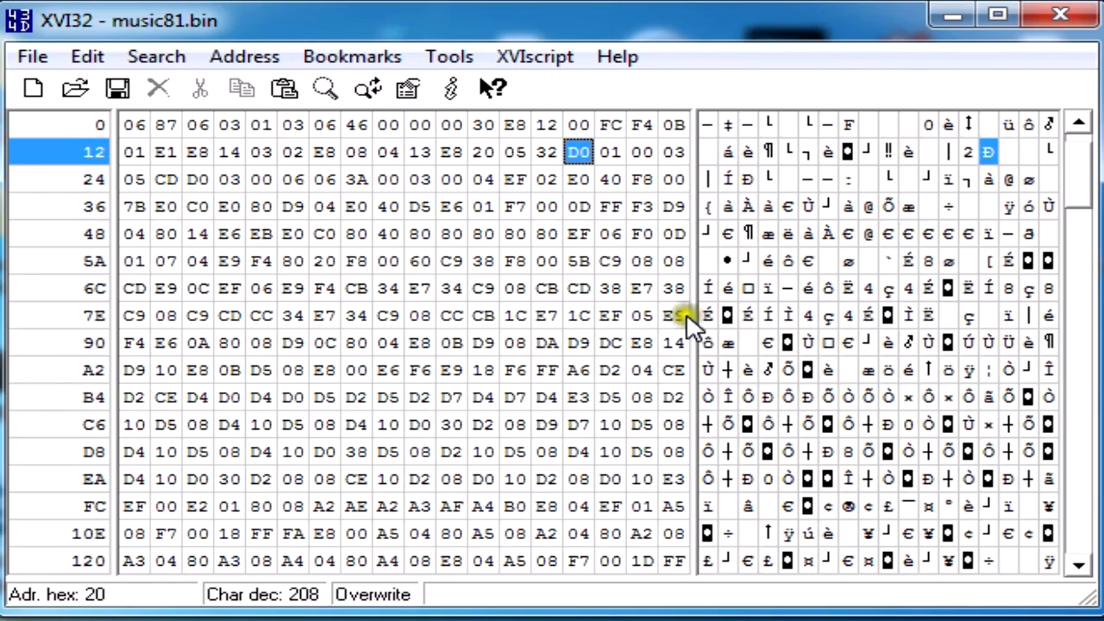
Overwrite the byte at hex address 20 with C4
{"action": "left_click", "coordinate": [578, 153]}
{"action": "type", "text": "C4"}
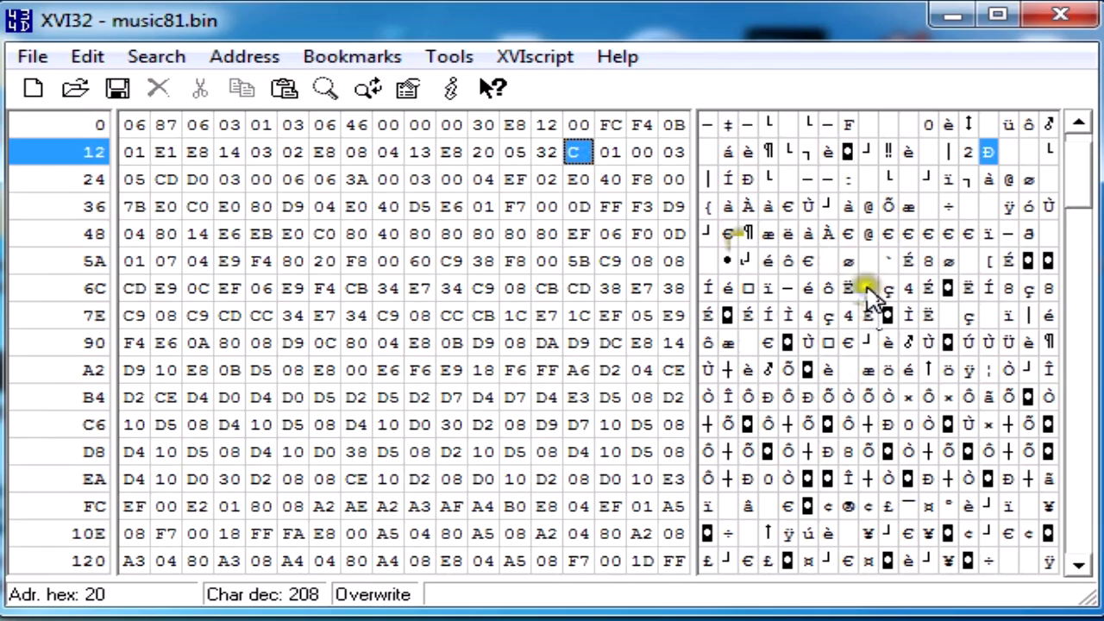
{"action": "left_click", "coordinate": [573, 152]}
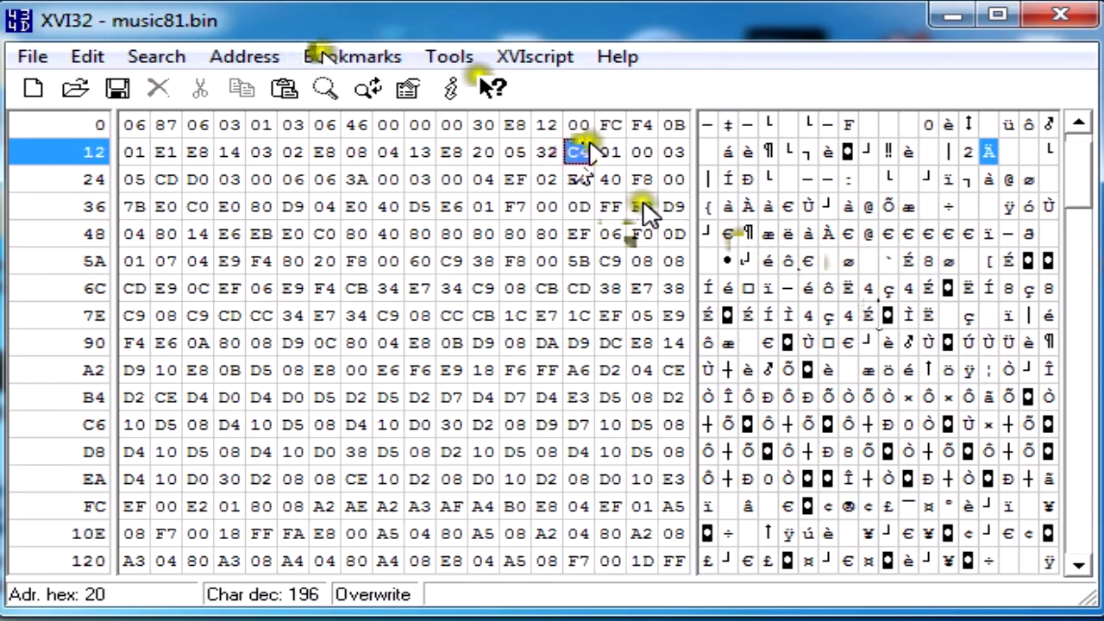
{"action": "left_click", "coordinate": [645, 152]}
{"action": "key", "text": "Right"}
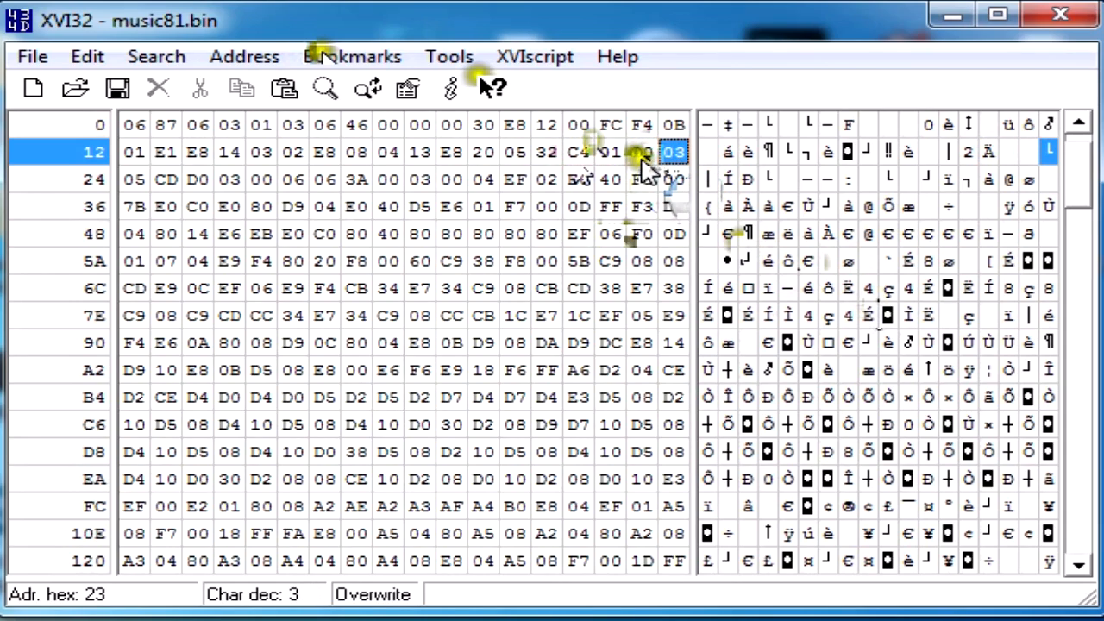
Overwrite the byte at hex address 26 with C4
{"action": "left_click", "coordinate": [147, 179]}
{"action": "left_click", "coordinate": [167, 179]}
{"action": "left_click", "coordinate": [230, 179]}
{"action": "left_click", "coordinate": [197, 180]}
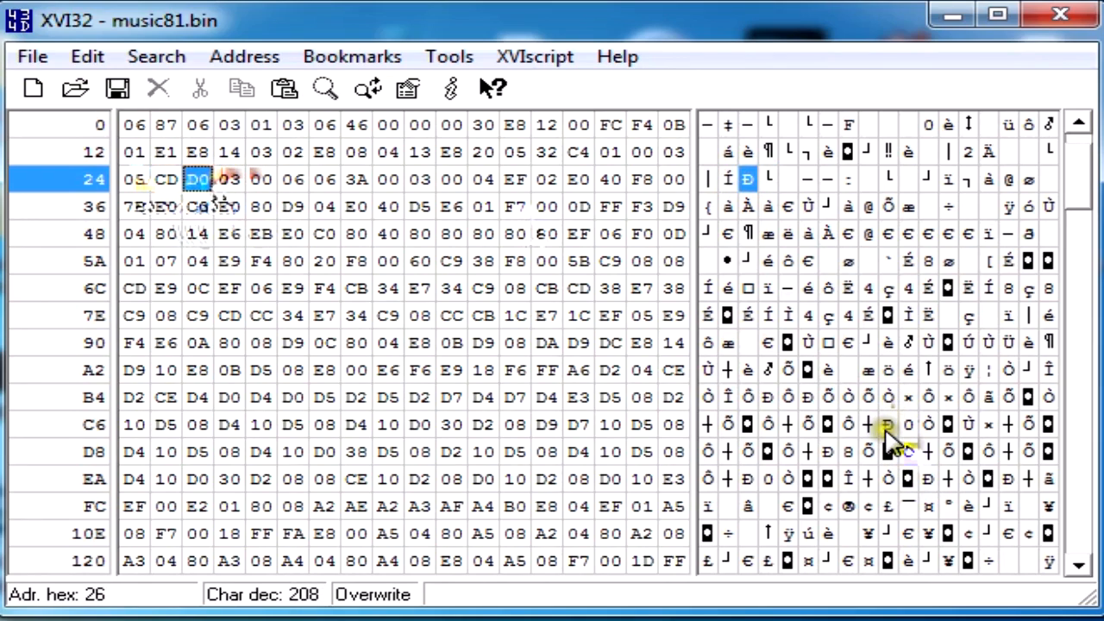
{"action": "type", "text": "C4"}
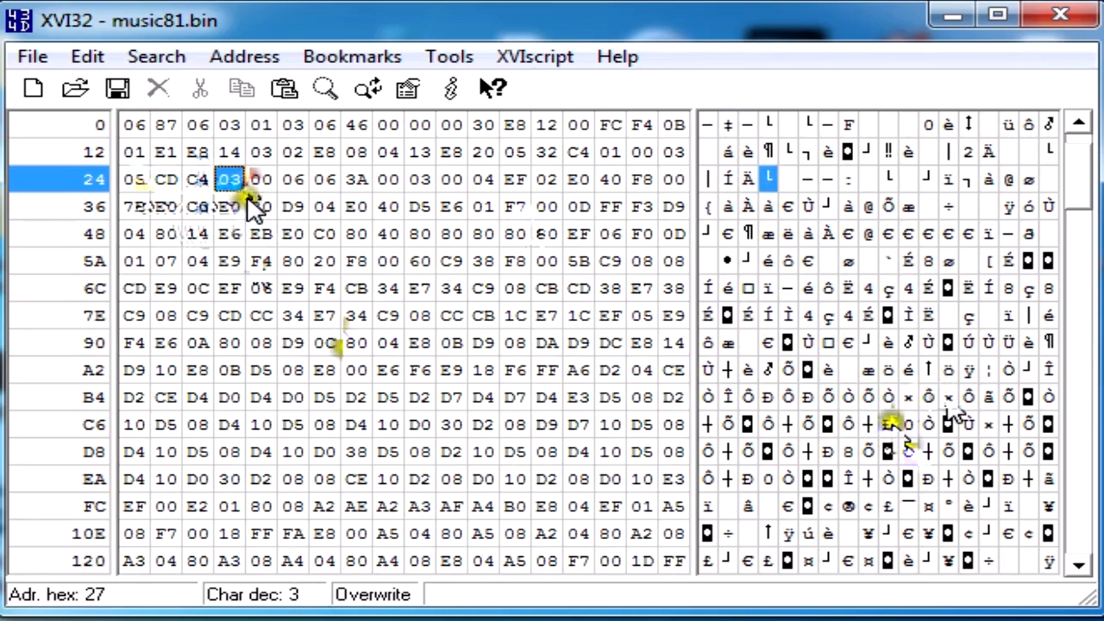
Save music81.bin and run the build batch file in the disassembly folder to rebuild the ROM
{"action": "left_click", "coordinate": [343, 180]}
{"action": "left_click", "coordinate": [335, 176]}
{"action": "left_click", "coordinate": [357, 176]}
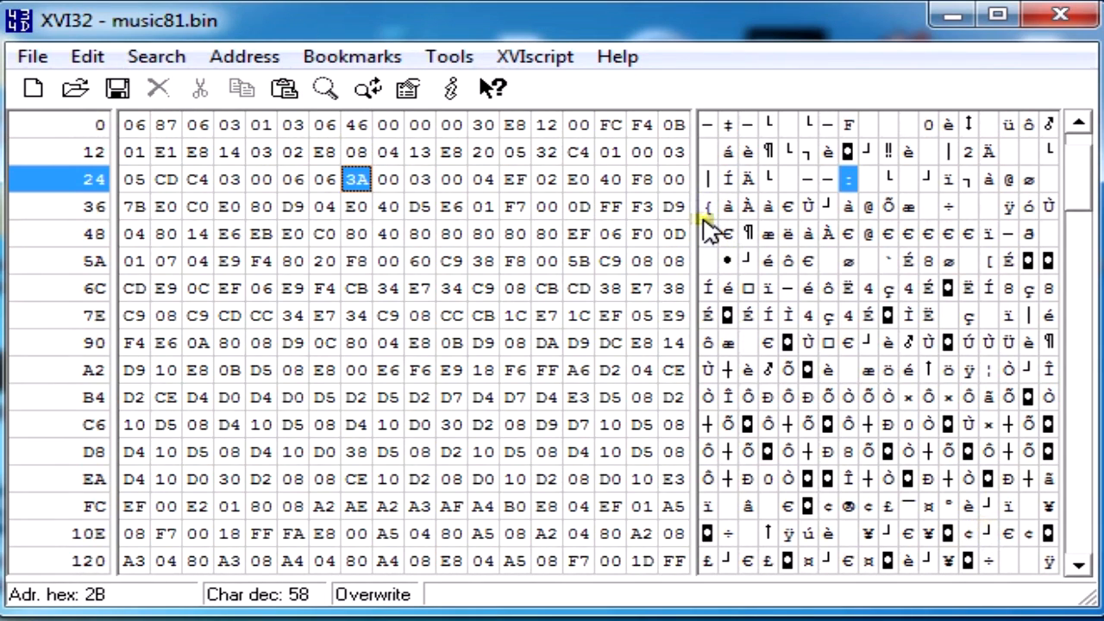
{"action": "left_click", "coordinate": [118, 90]}
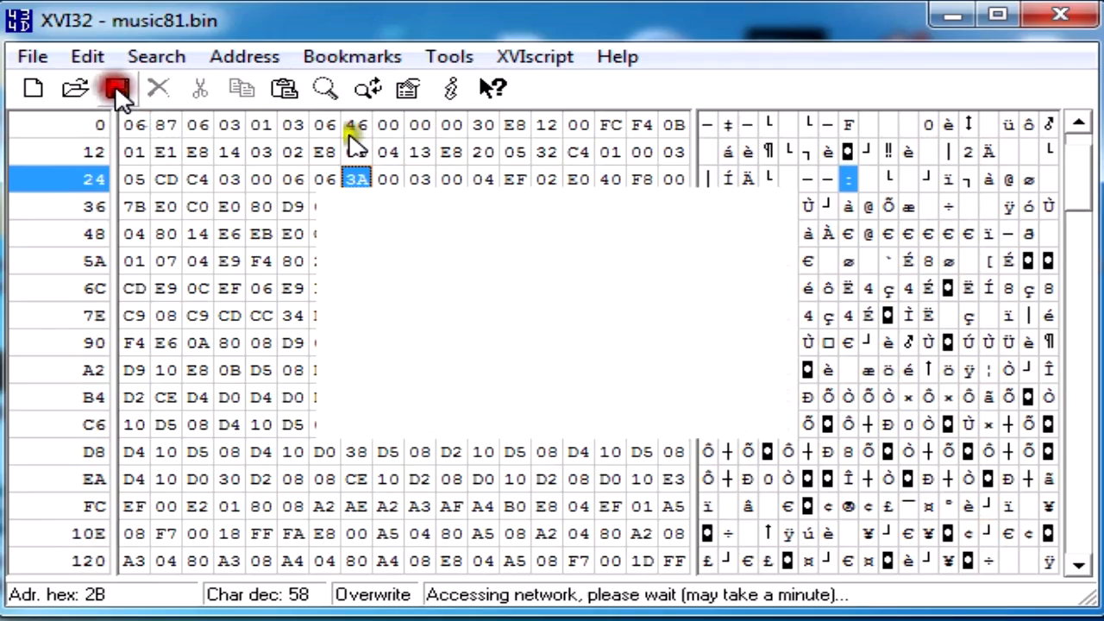
{"action": "left_click", "coordinate": [950, 15]}
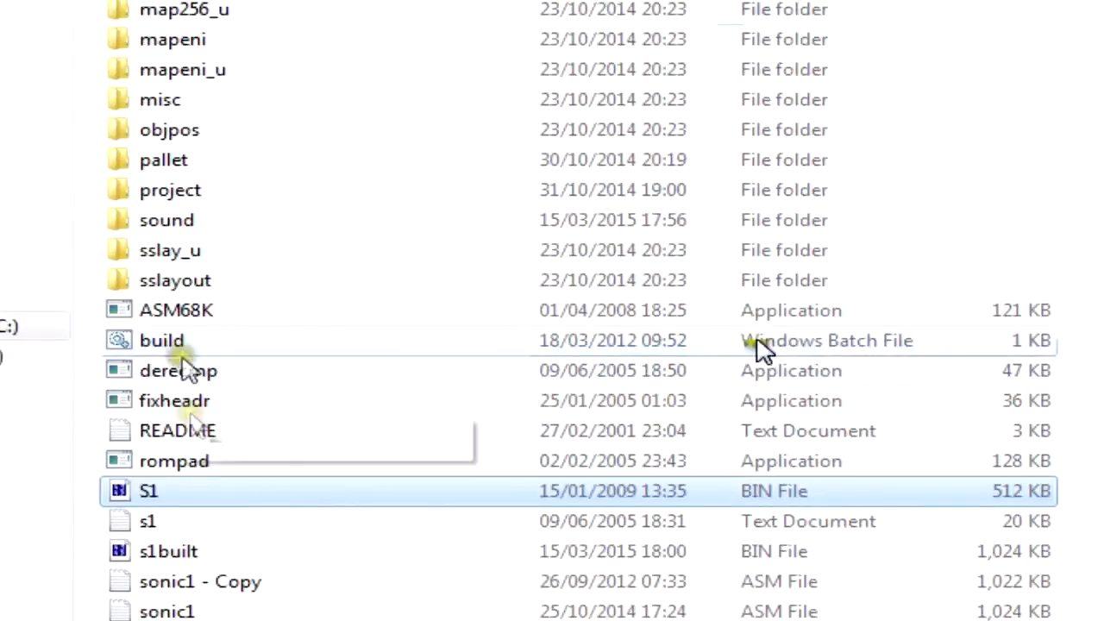
{"action": "left_click", "coordinate": [176, 342]}
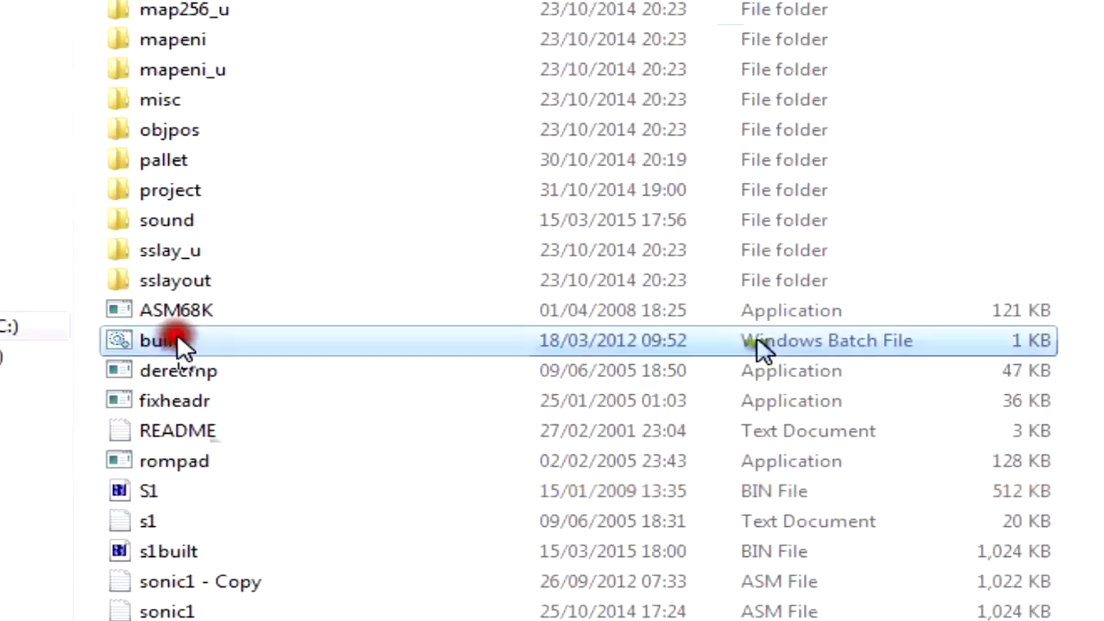
{"action": "double_click", "coordinate": [177, 342]}
{"action": "key", "text": "Return"}
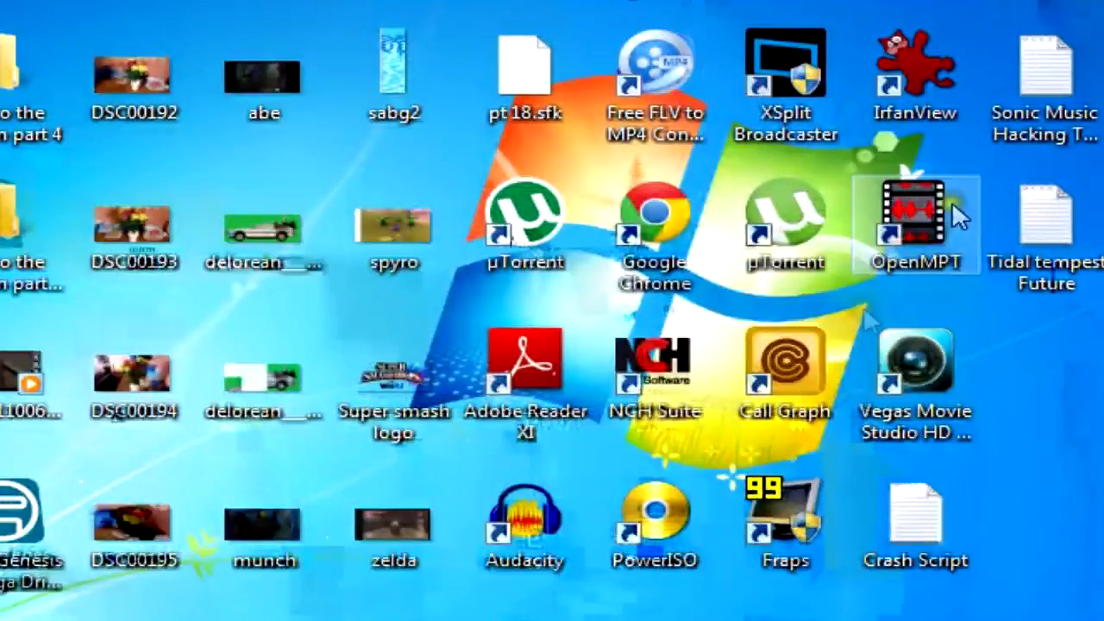
Switch to the Fusion emulator and load the rebuilt Sonic ROM
{"action": "left_click", "coordinate": [397, 81]}
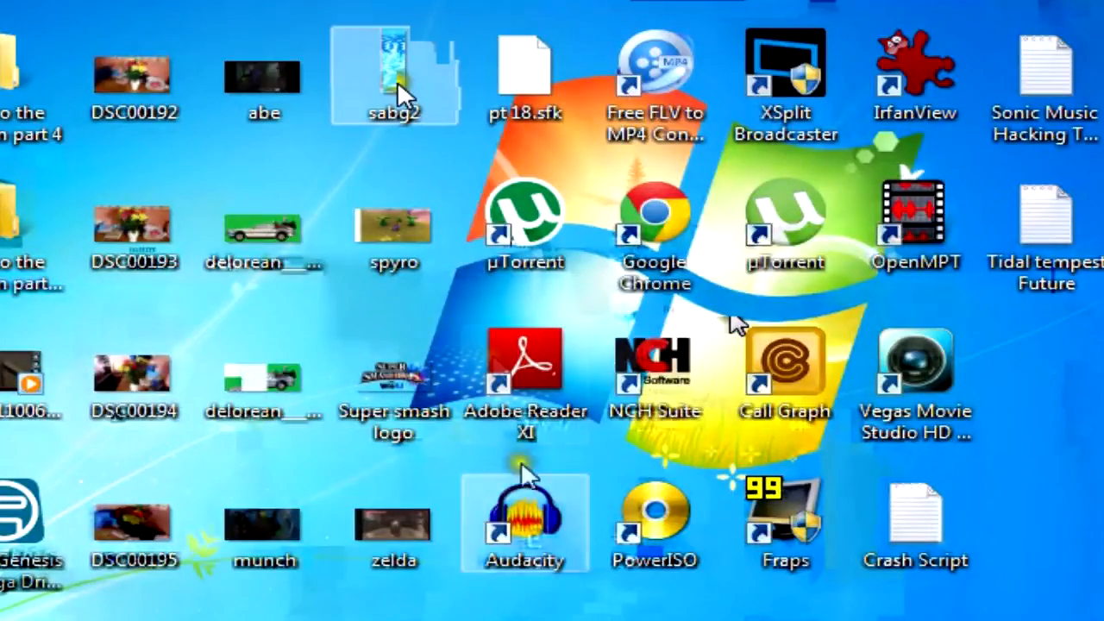
{"action": "double_click", "coordinate": [396, 80]}
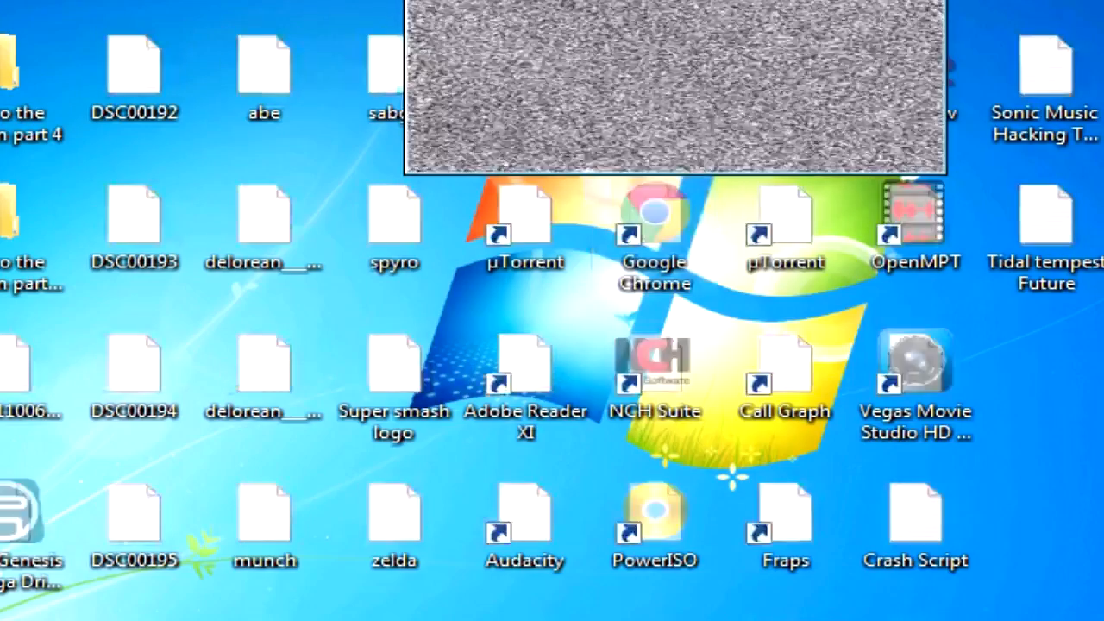
{"action": "left_click", "coordinate": [424, 1]}
{"action": "left_click", "coordinate": [483, 1]}
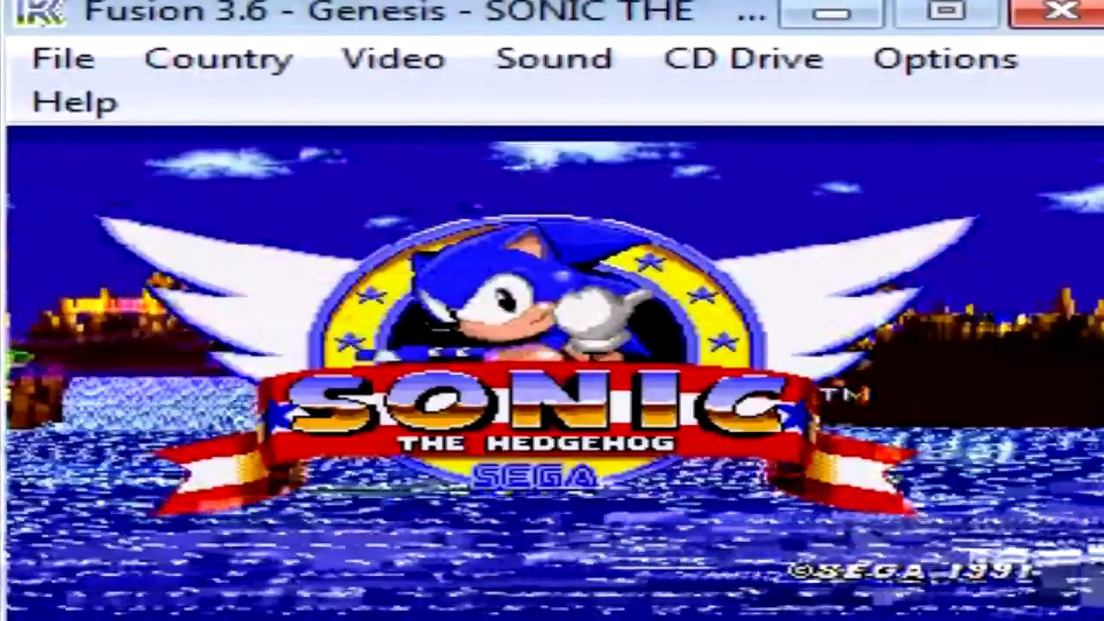
Open the game's level select, set Sound Select to 81 to check the music, and close the emulator
{"action": "key", "text": "Return"}
{"action": "key", "text": "Up"}
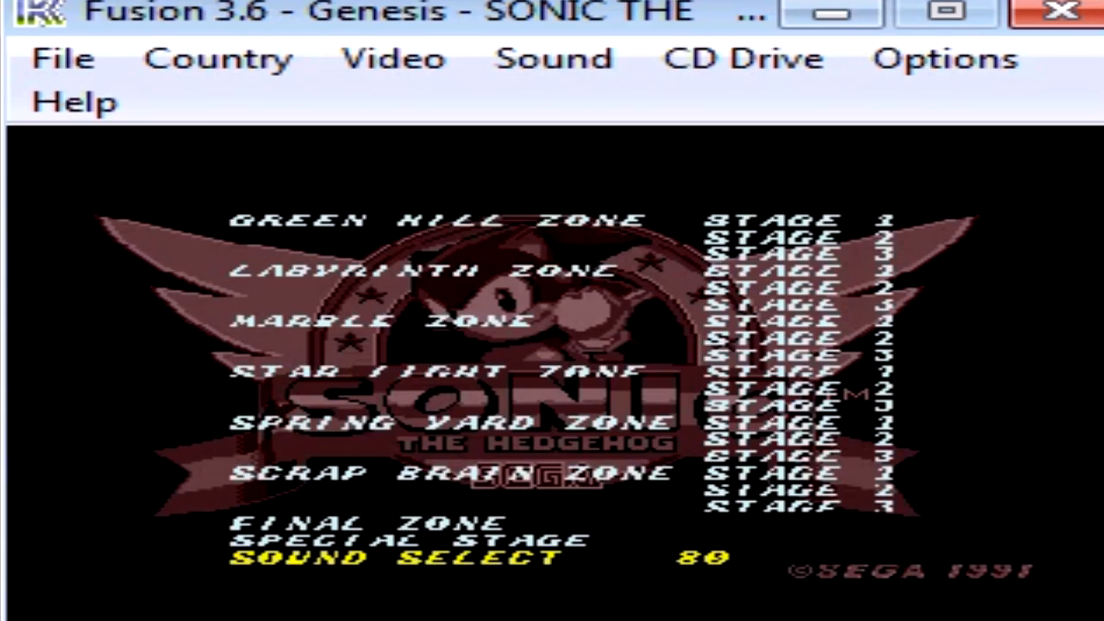
{"action": "key", "text": "Right"}
{"action": "key", "text": "Left"}
{"action": "key", "text": "Right"}
{"action": "left_click", "coordinate": [1070, 16]}
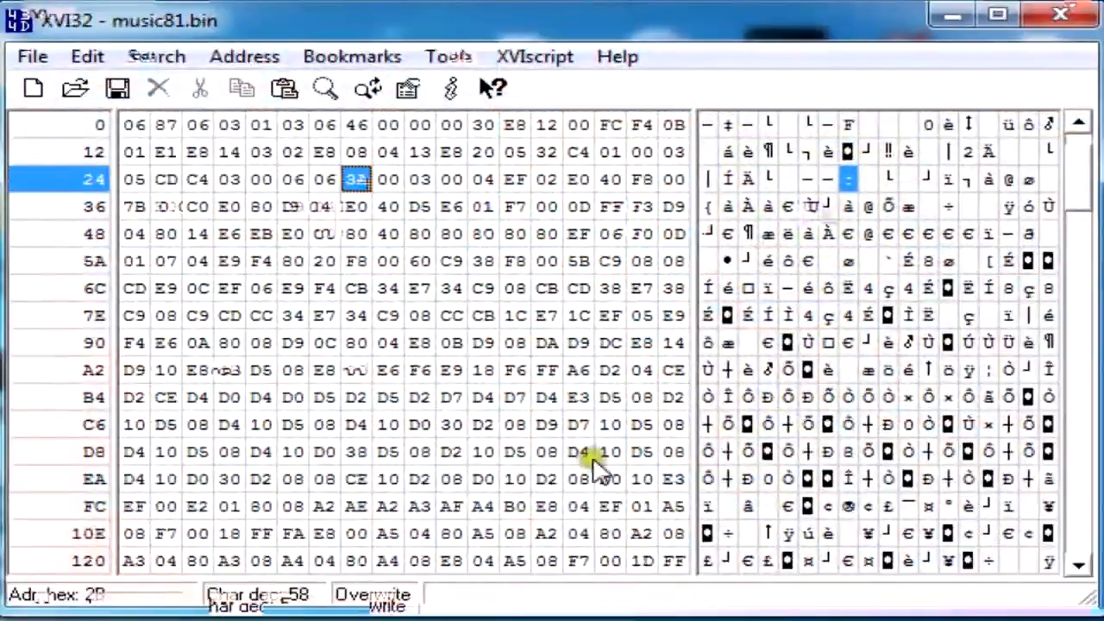
Set the byte at hex address 4 of music81.bin to 02 and save the file
{"action": "left_click", "coordinate": [263, 126]}
{"action": "type", "text": "02"}
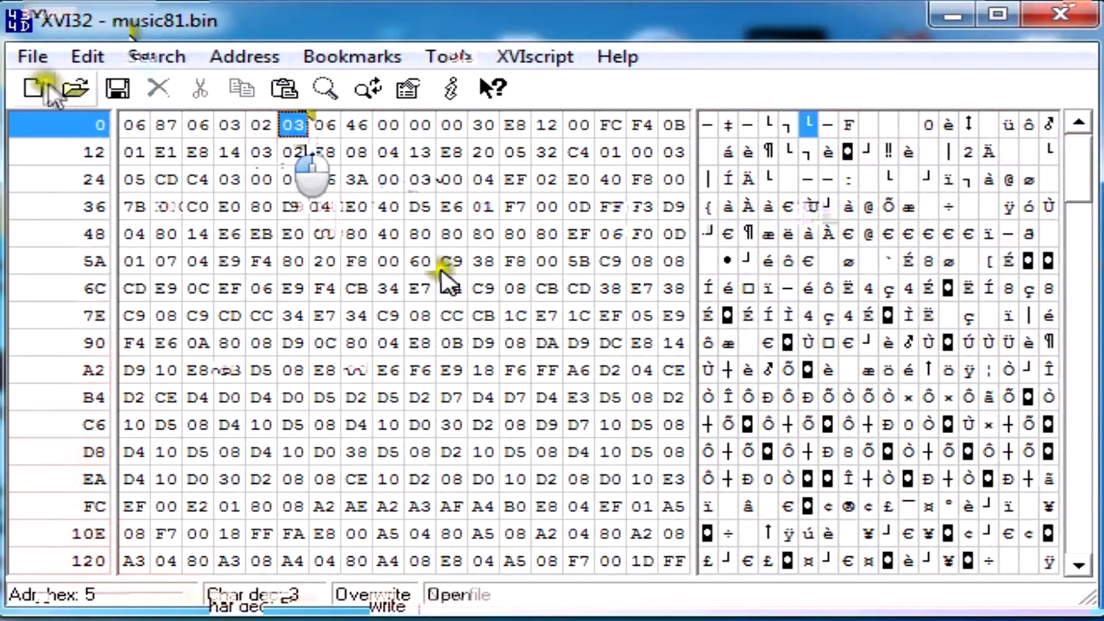
{"action": "left_click", "coordinate": [117, 88]}
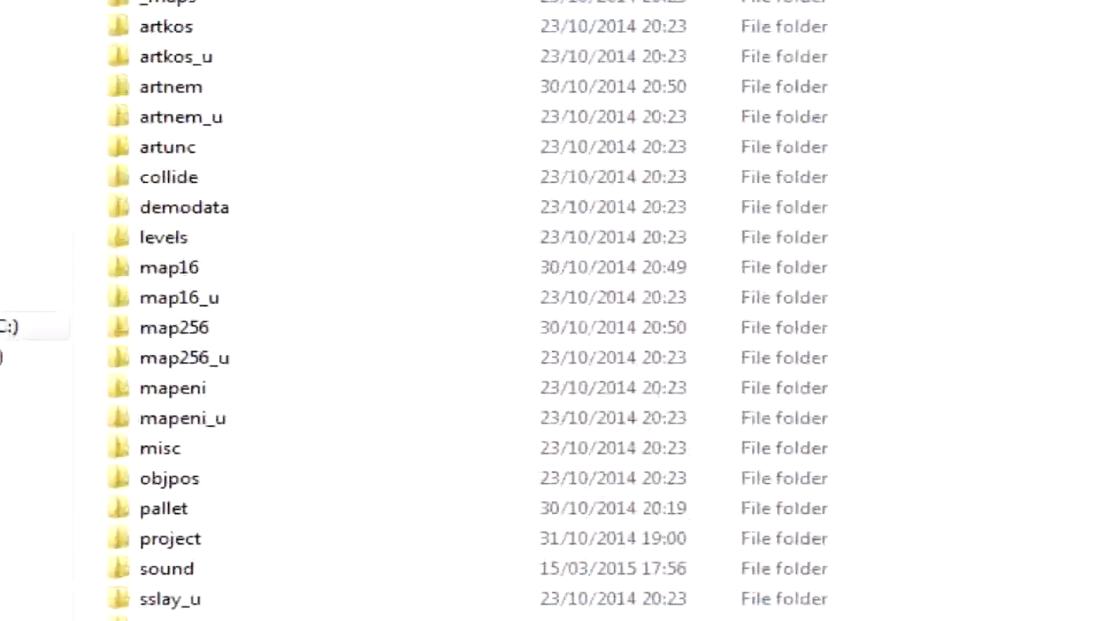
Rebuild the ROM by running the build batch file and dismiss its console window
{"action": "scroll", "coordinate": [369, 463], "scroll_direction": "down", "scroll_amount": 2}
{"action": "left_click", "coordinate": [213, 341]}
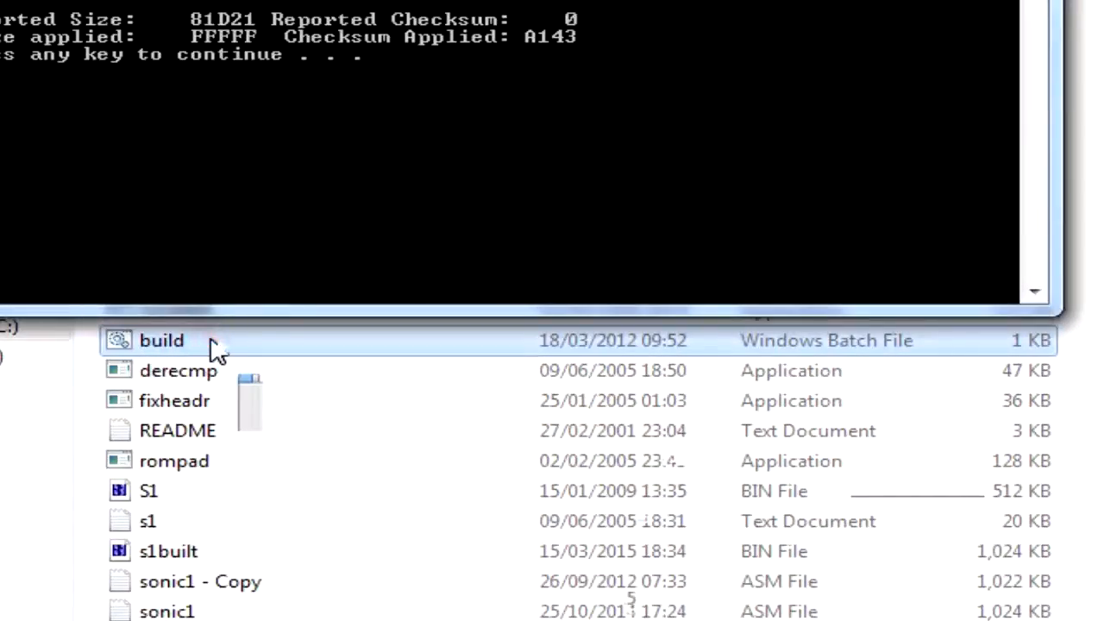
{"action": "key", "text": "space"}
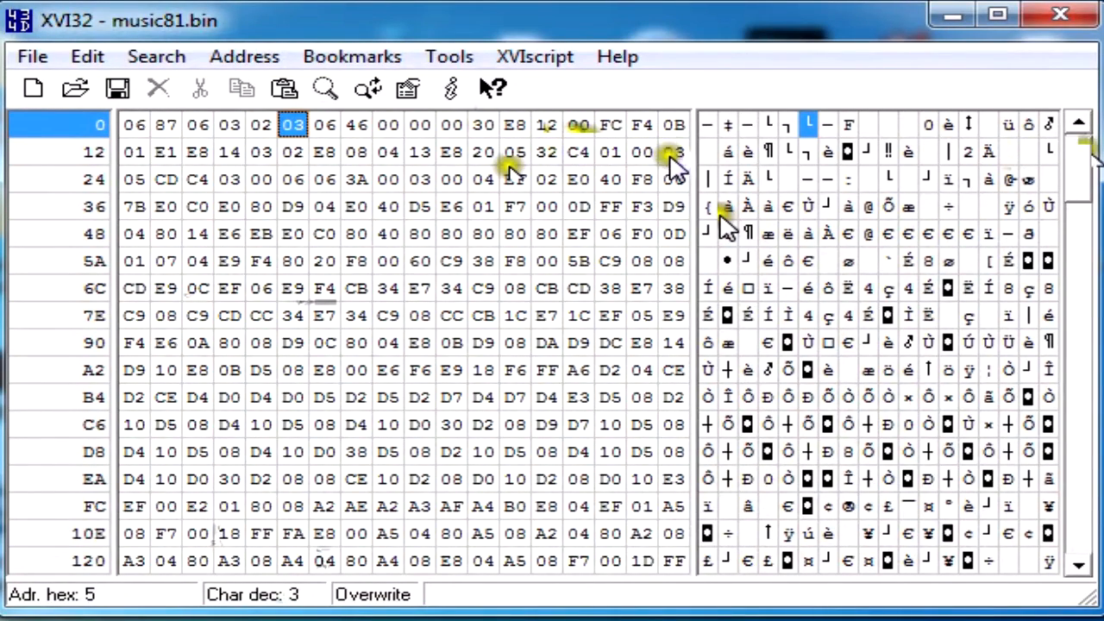
Set the byte at hex address 10 of music81.bin to 00
{"action": "left_click", "coordinate": [642, 125]}
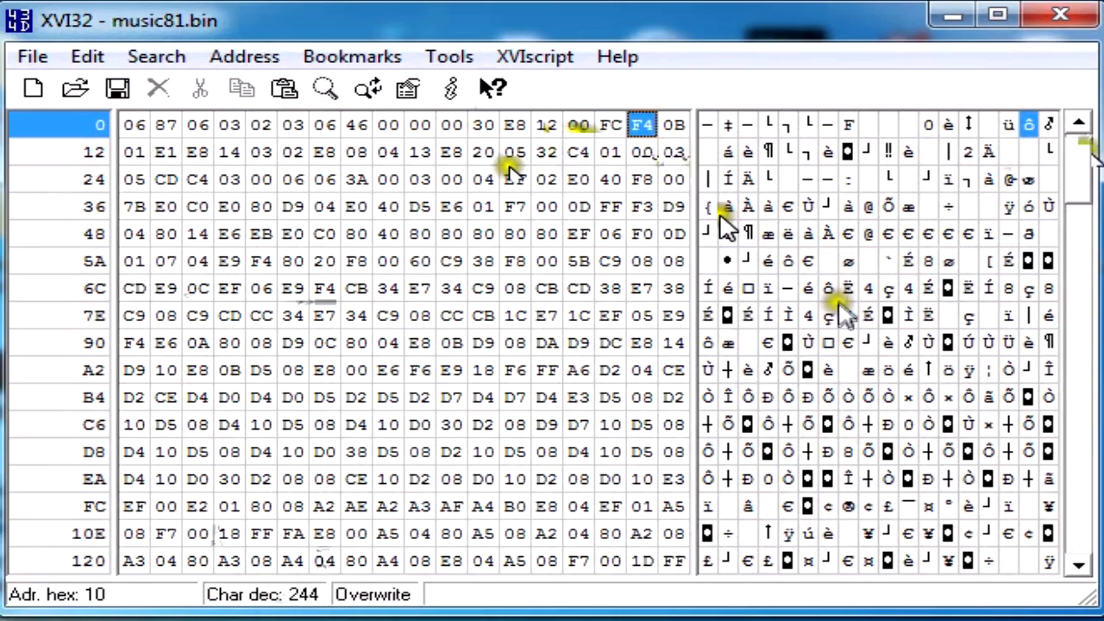
{"action": "type", "text": "00"}
{"action": "left_click", "coordinate": [642, 125]}
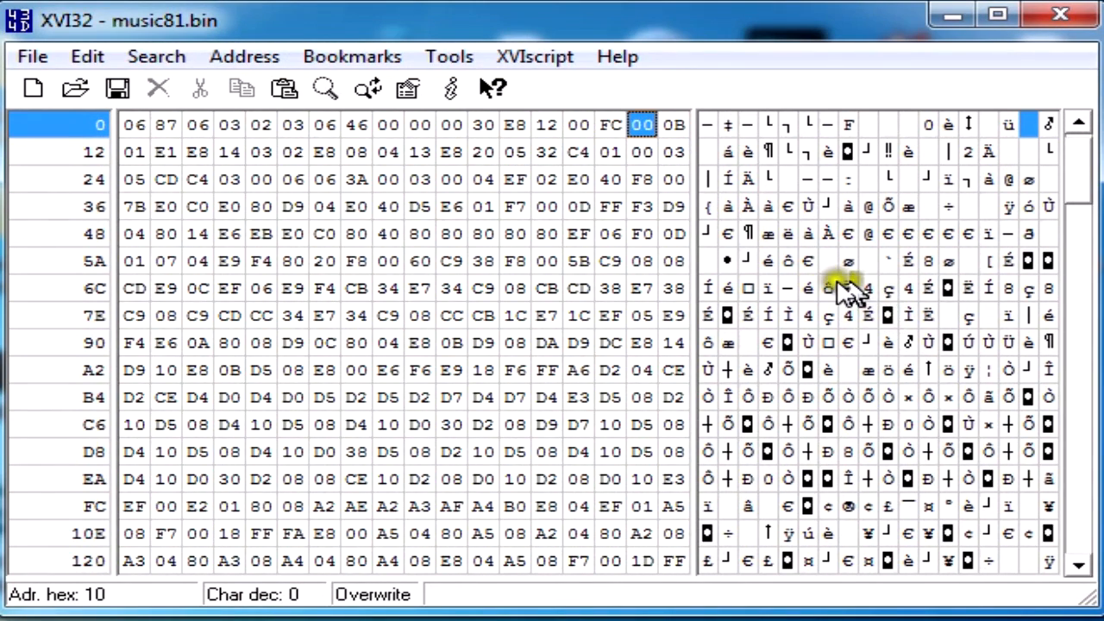
{"action": "left_click", "coordinate": [641, 125]}
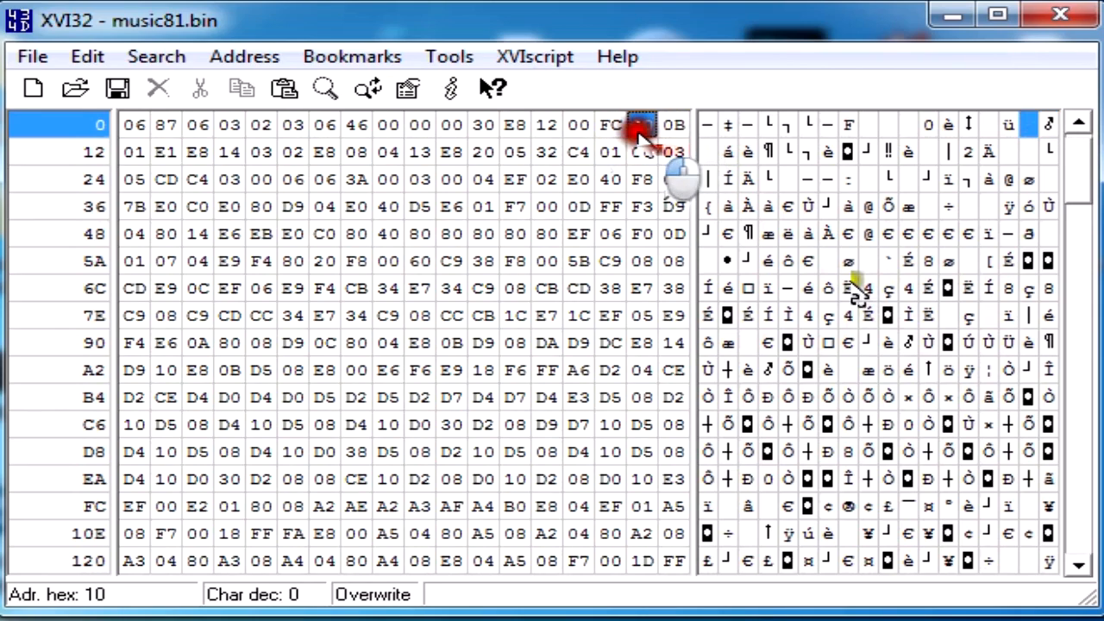
Save the edited music file and run the build batch file again
{"action": "left_click", "coordinate": [117, 89]}
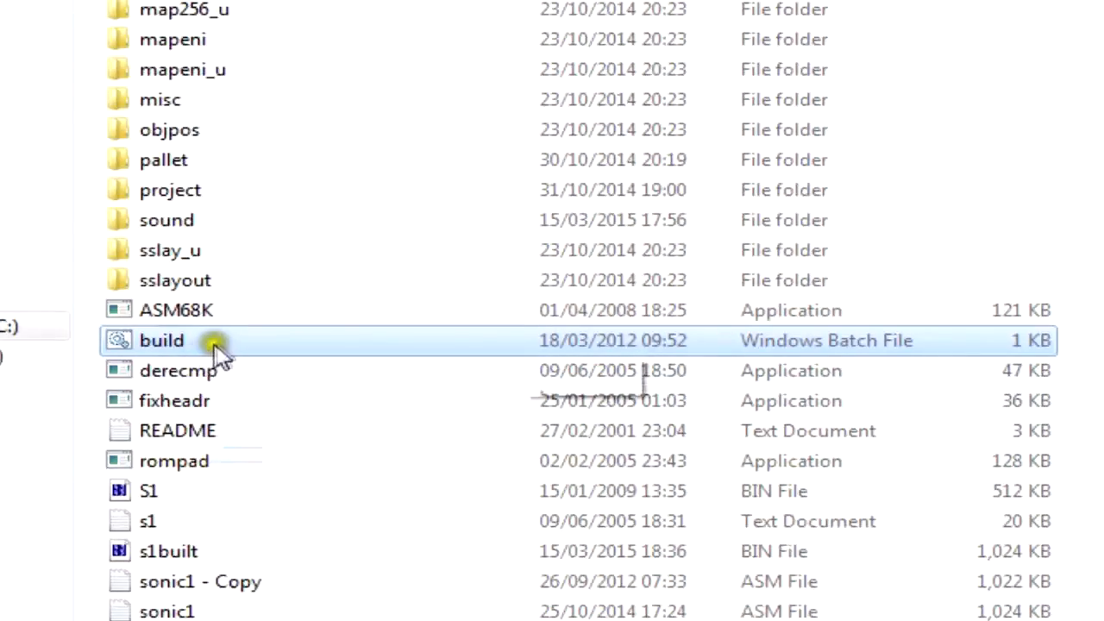
{"action": "double_click", "coordinate": [218, 344]}
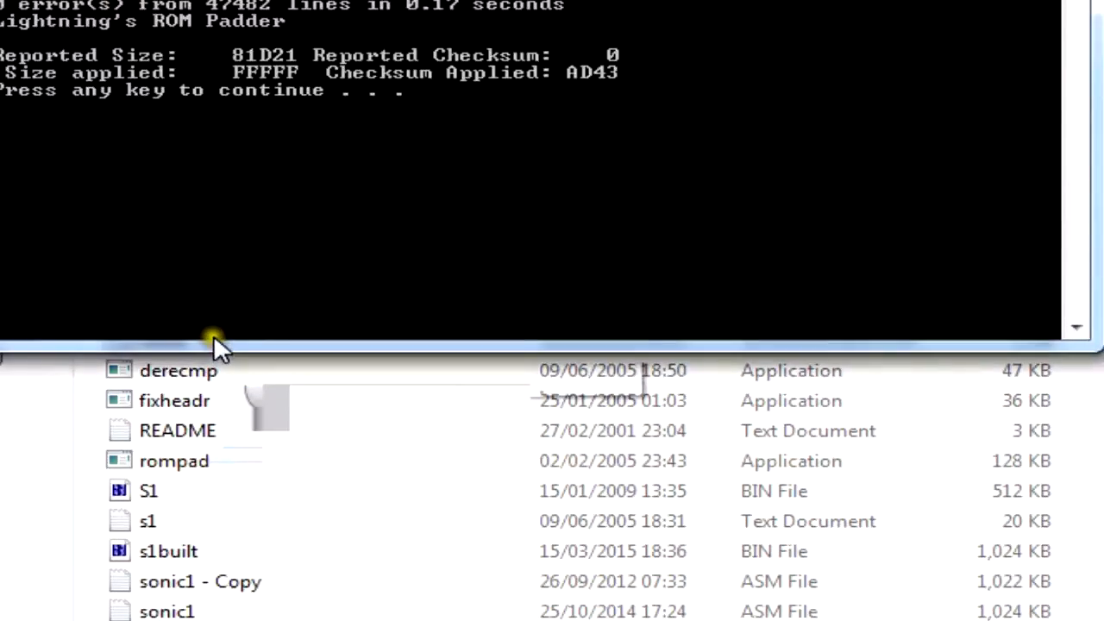
{"action": "key", "text": "Return"}
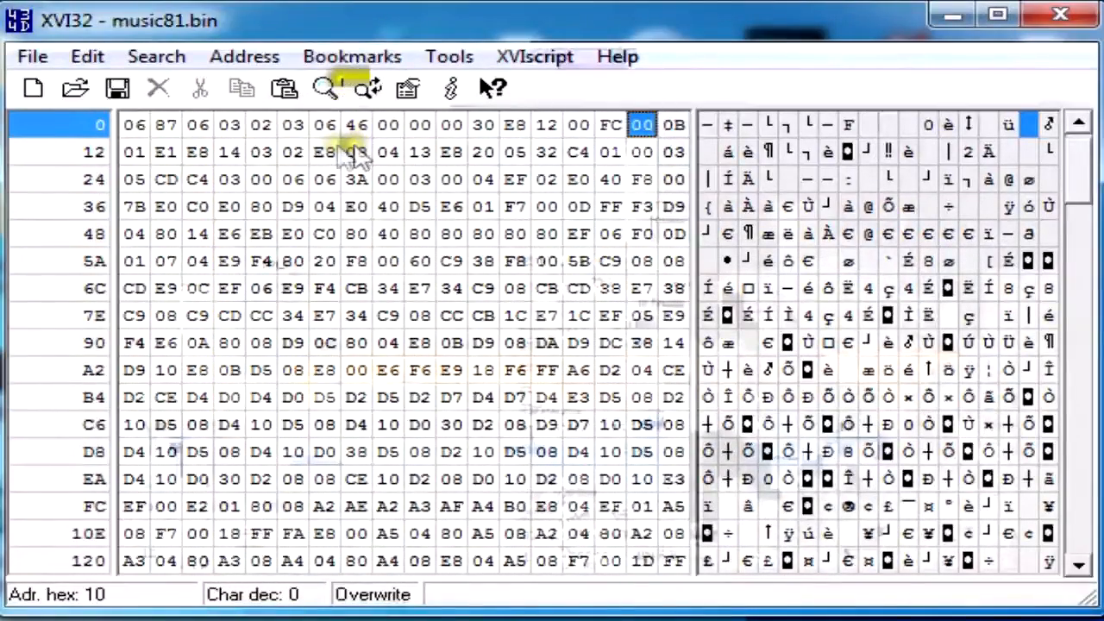
Select the bytes at hex addresses 4 and 5, save music81.bin again and minimize the hex editor
{"action": "left_click_drag", "start_coordinate": [294, 125], "coordinate": [270, 127]}
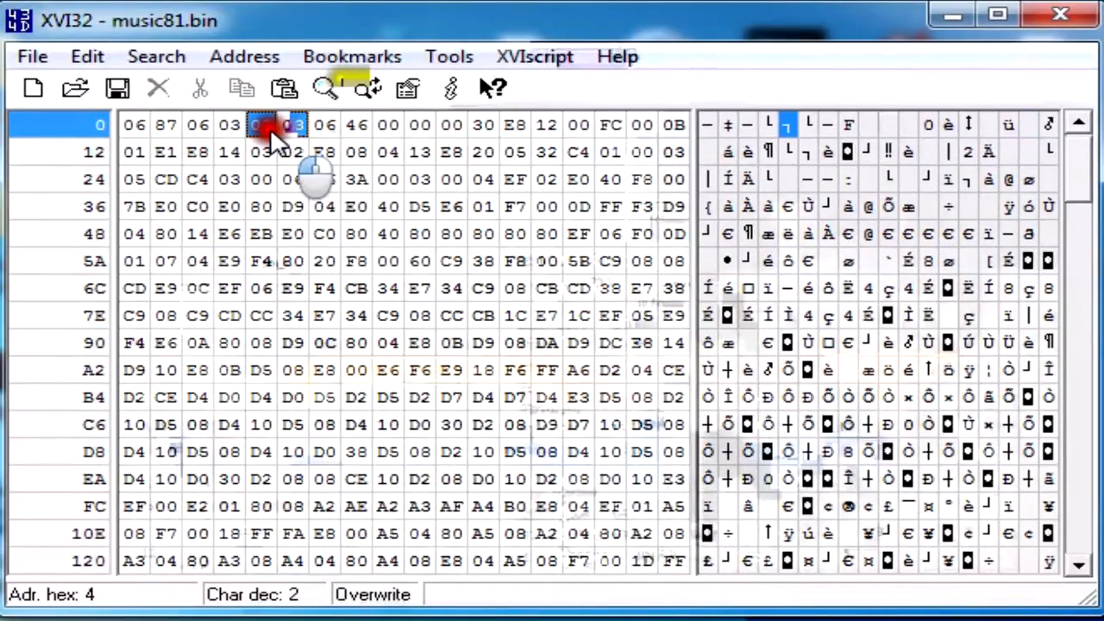
{"action": "left_click", "coordinate": [117, 88]}
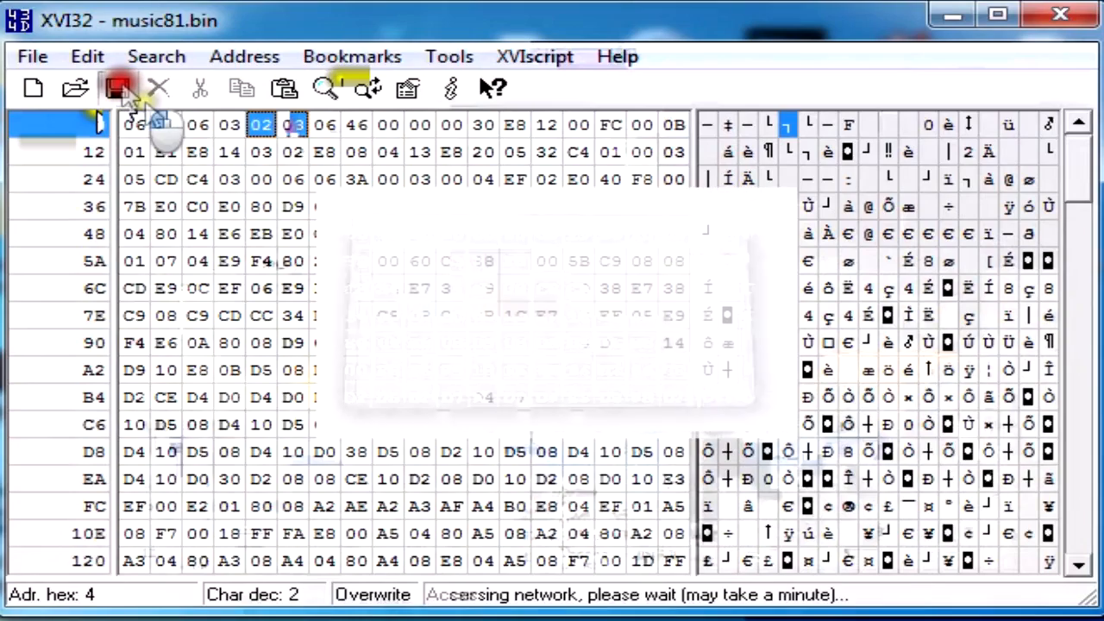
{"action": "left_click", "coordinate": [952, 19]}
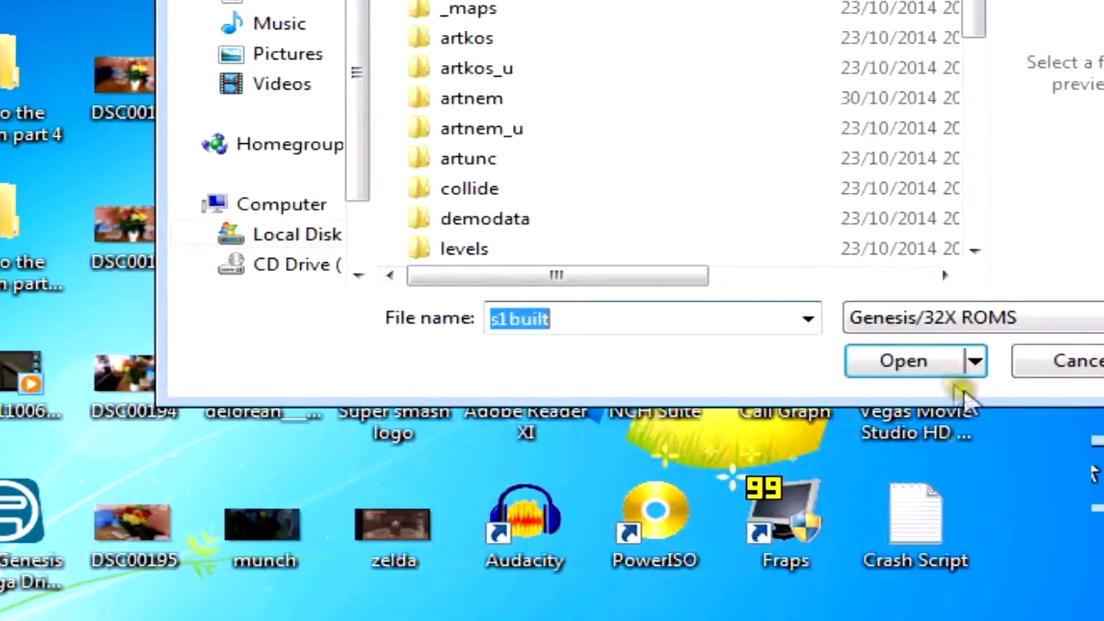
Load s1built in the emulator, check sound 81 from the level select, and return to the hex editor
{"action": "left_click", "coordinate": [921, 362]}
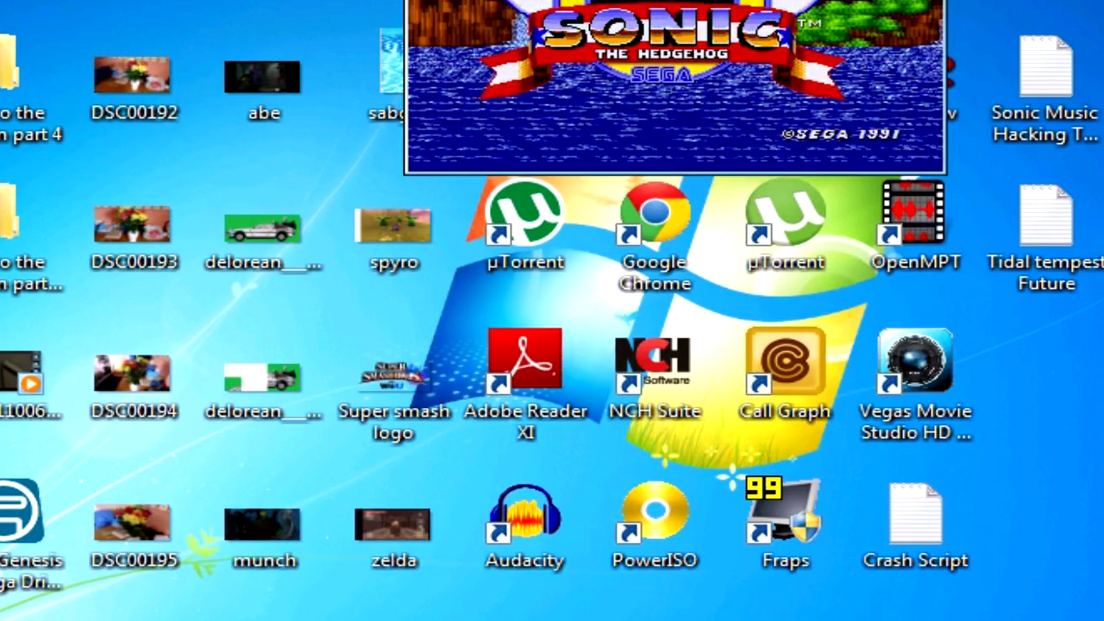
{"action": "key", "text": "Return"}
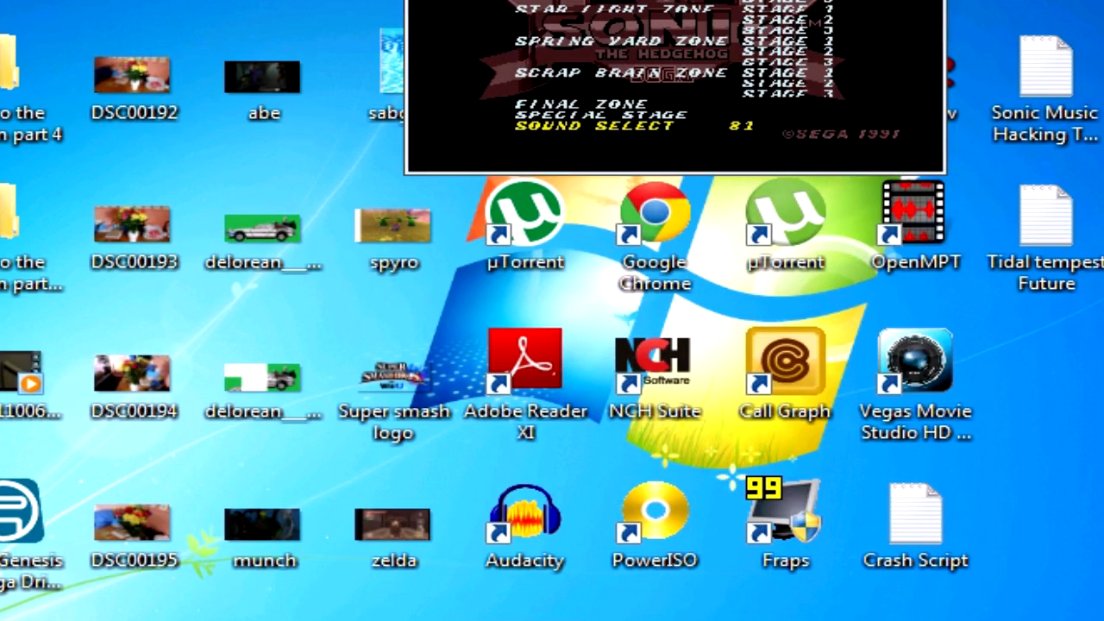
{"action": "key", "text": "alt+Tab"}
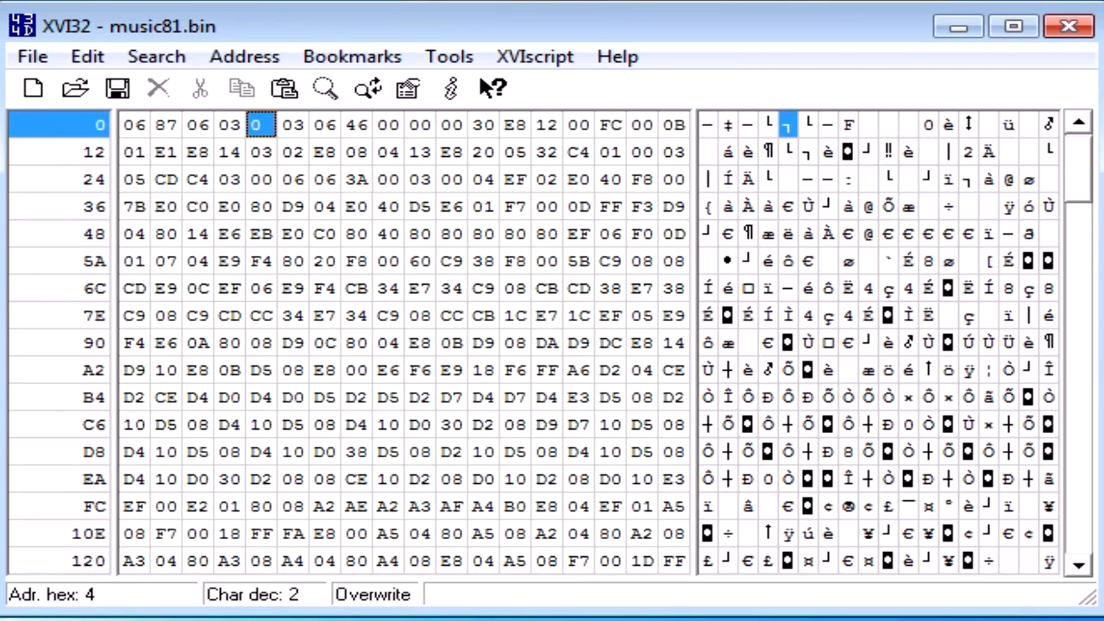
Set the byte at hex address 4 to 01 and the byte at hex address 5 to 04
{"action": "type", "text": "1"}
{"action": "key", "text": "alt+Tab"}
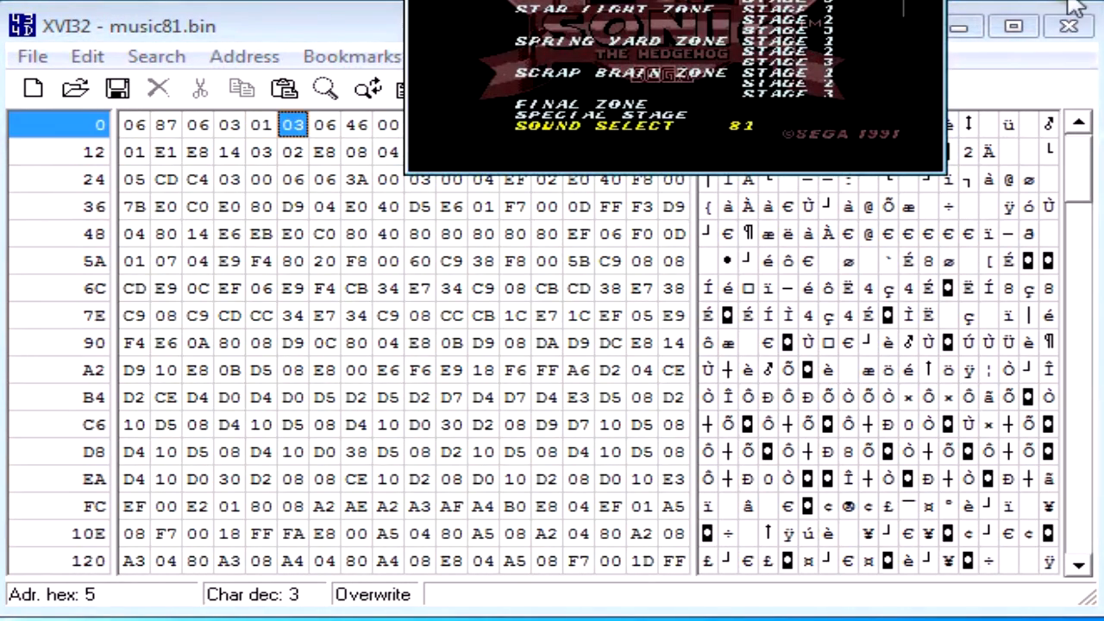
{"action": "left_click", "coordinate": [706, 35]}
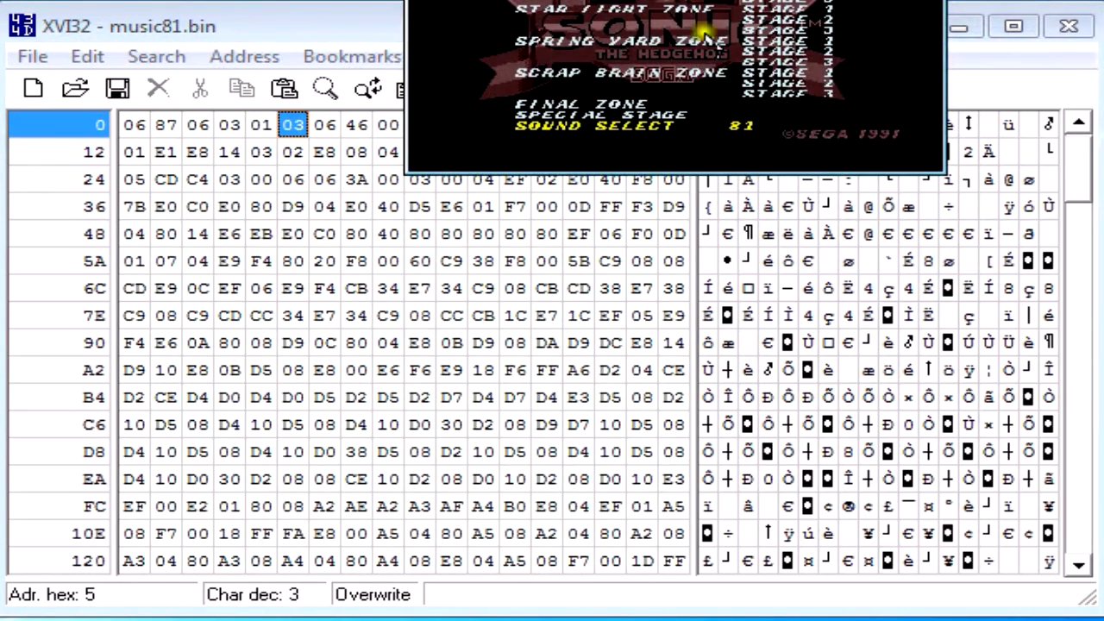
{"action": "left_click", "coordinate": [290, 128]}
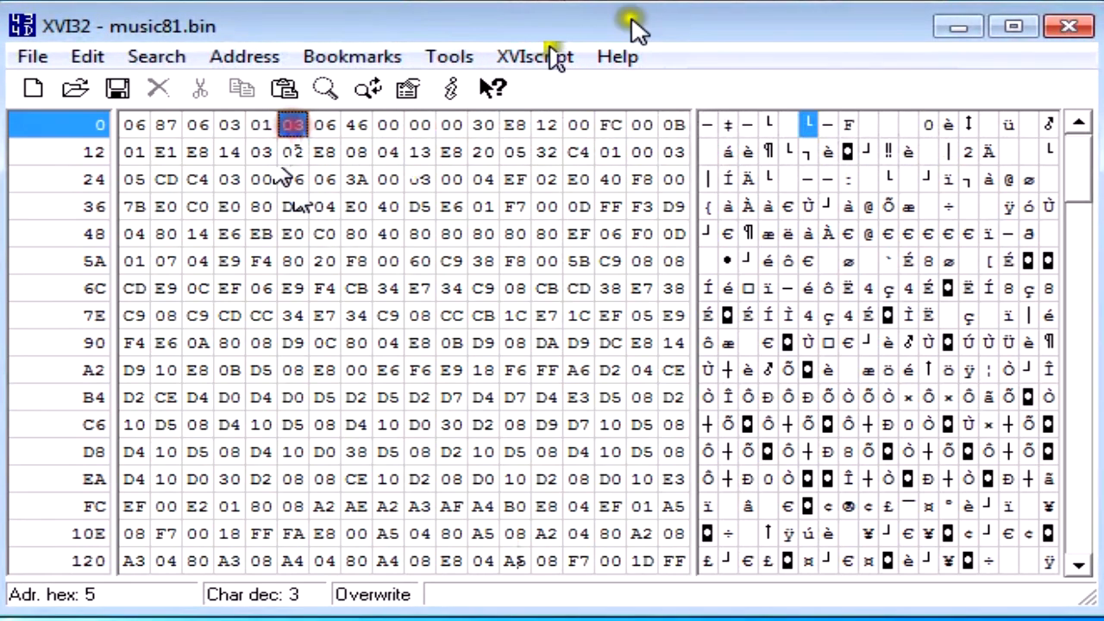
{"action": "type", "text": "04"}
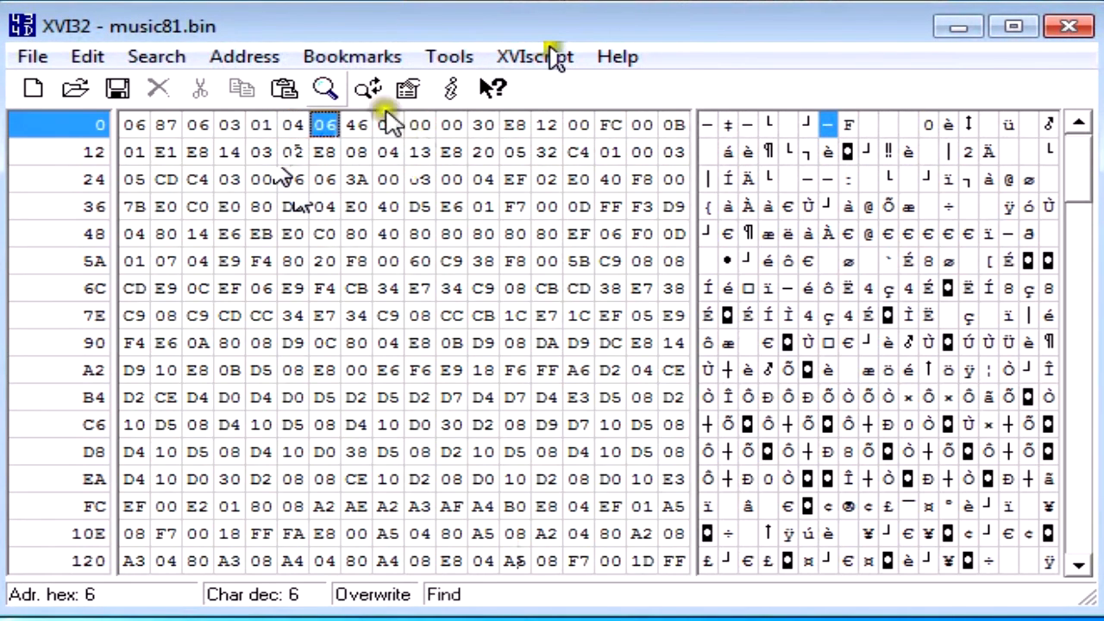
Switch to the project folder, rebuild the ROM with the build batch file and dismiss its console window
{"action": "key", "text": "alt+Tab"}
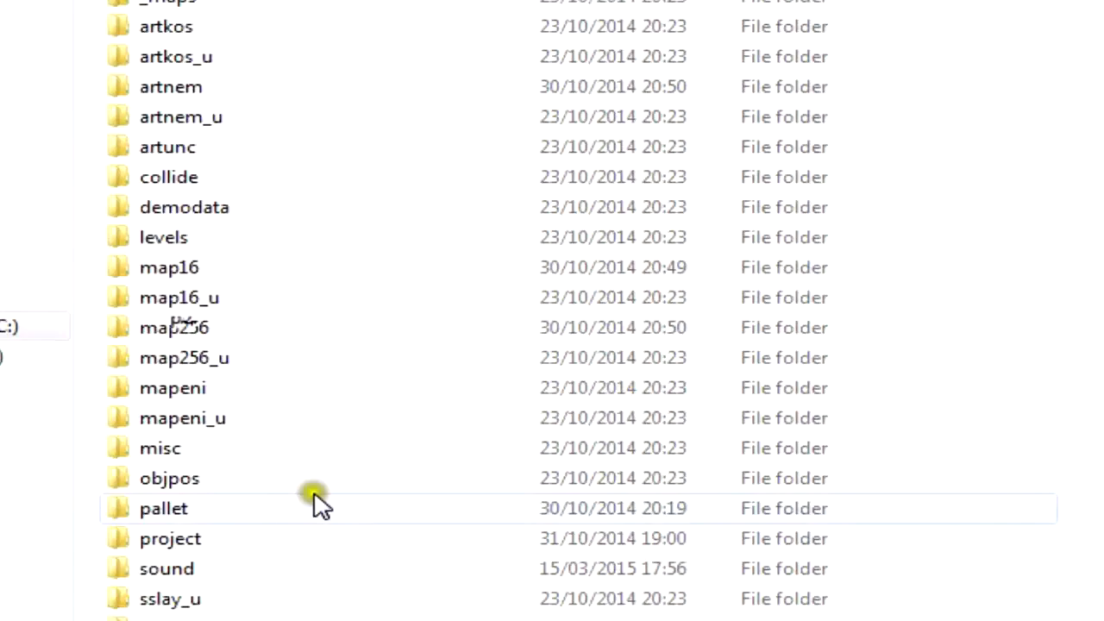
{"action": "scroll", "coordinate": [313, 496], "scroll_direction": "down", "scroll_amount": 3}
{"action": "double_click", "coordinate": [248, 431]}
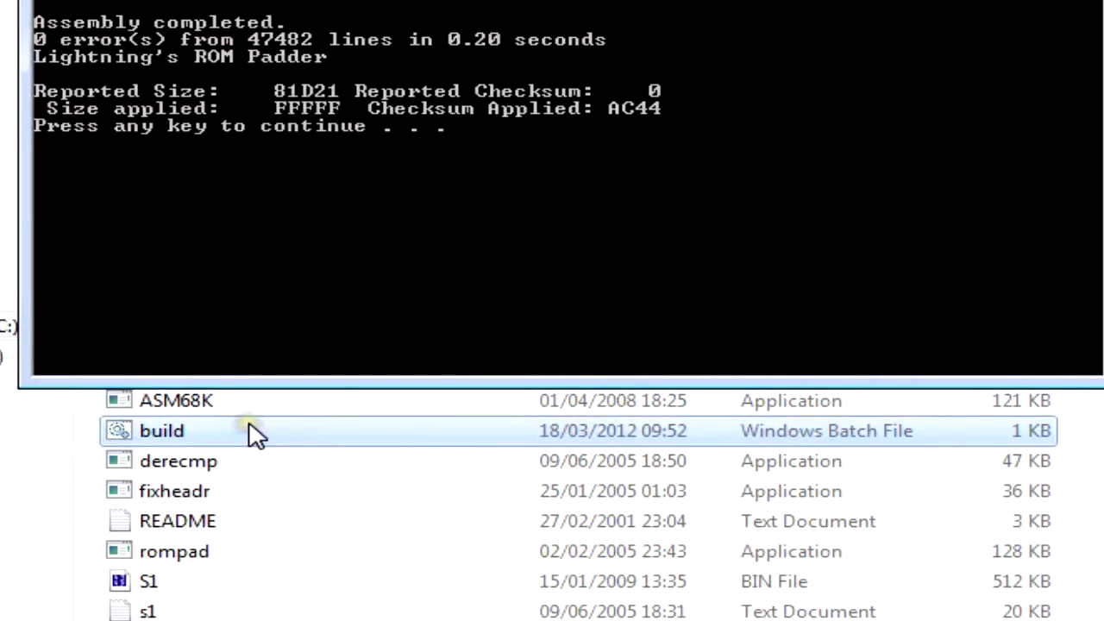
{"action": "key", "text": "Return"}
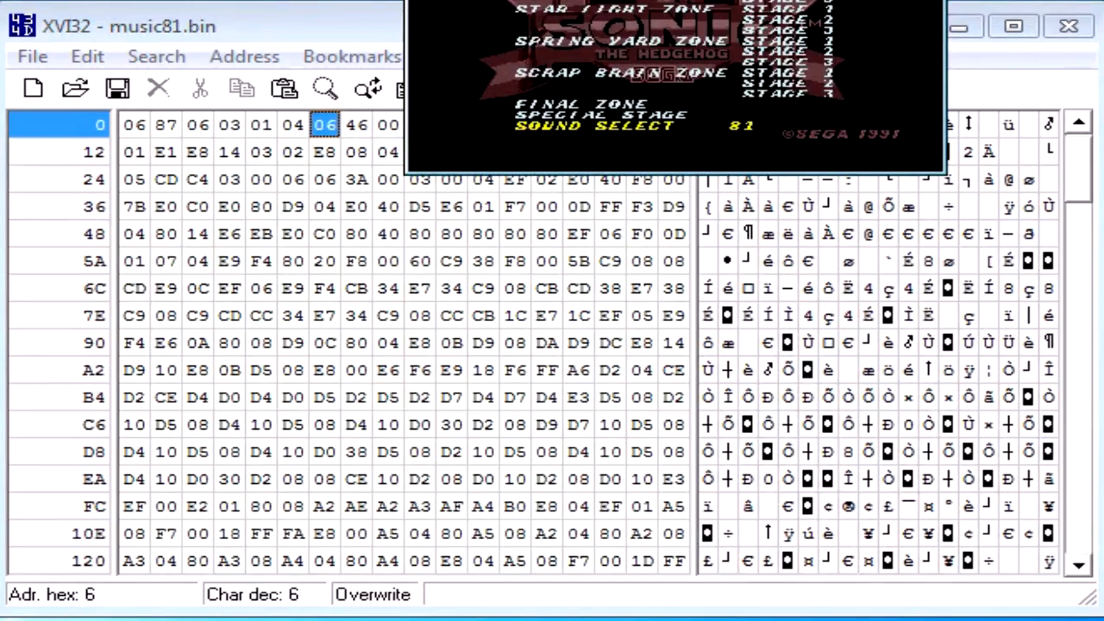
Load the rebuilt s1built ROM in the emulator and start from the title screen
{"action": "left_click", "coordinate": [421, 0]}
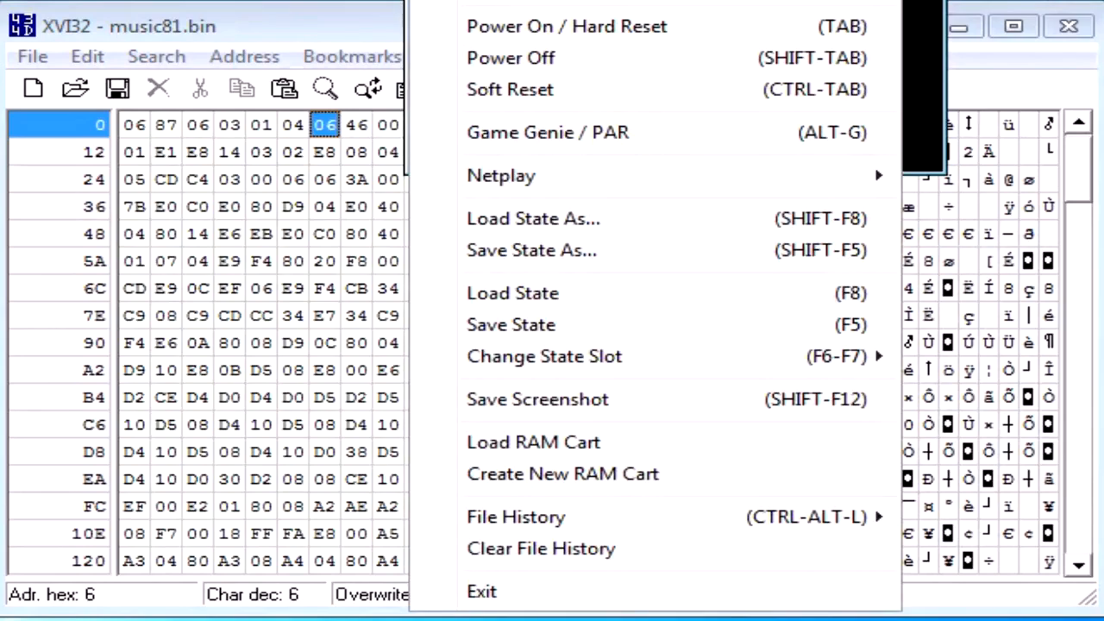
{"action": "left_click", "coordinate": [465, 0]}
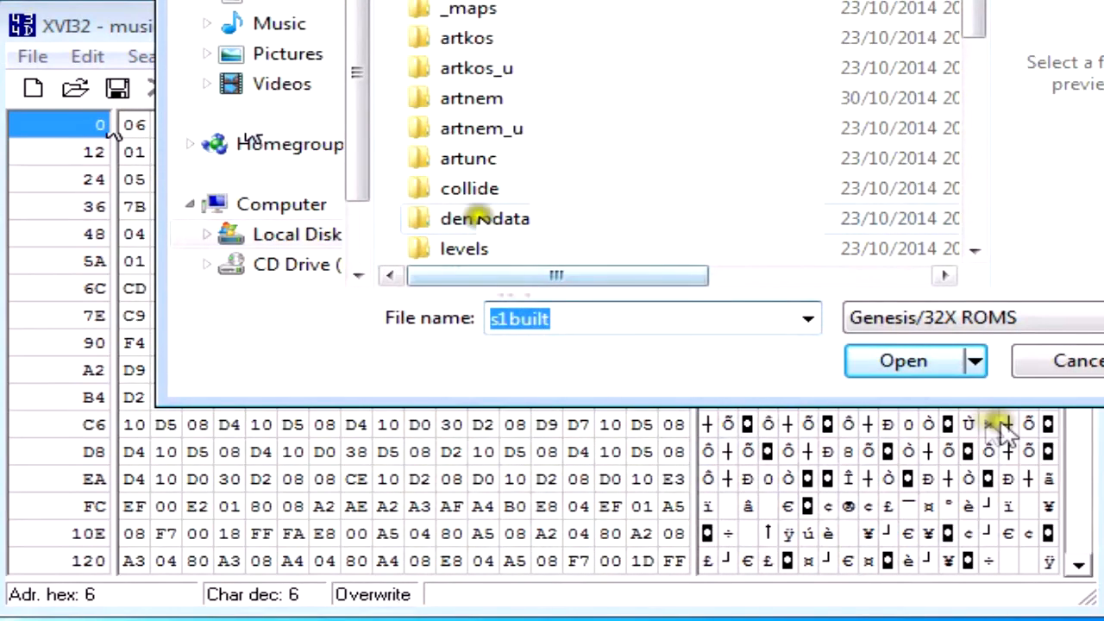
{"action": "left_click", "coordinate": [914, 361]}
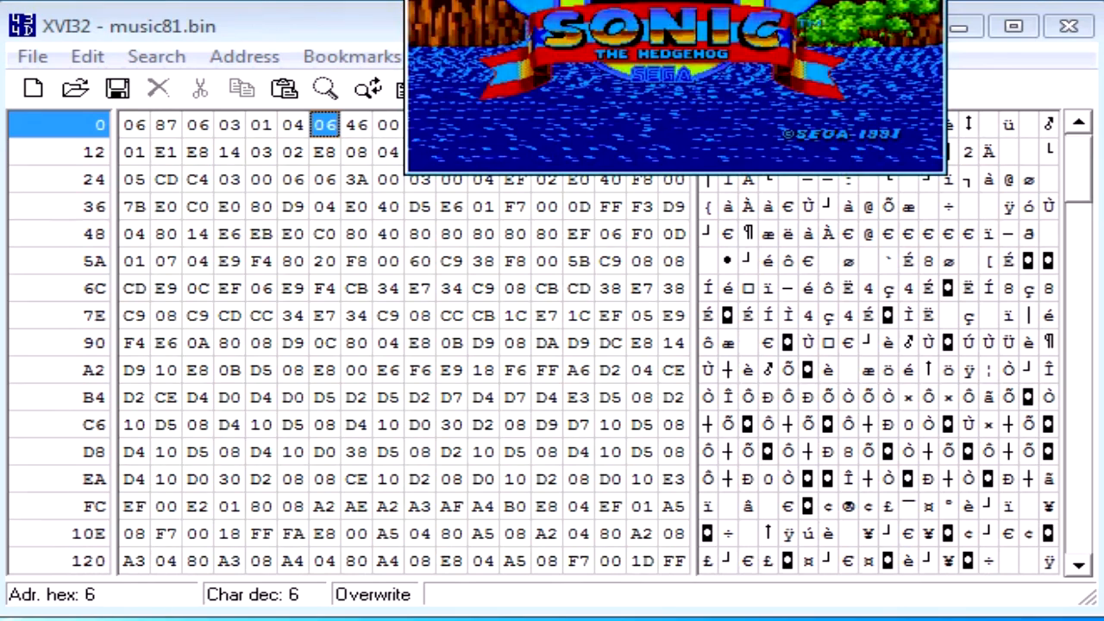
{"action": "key", "text": "Return"}
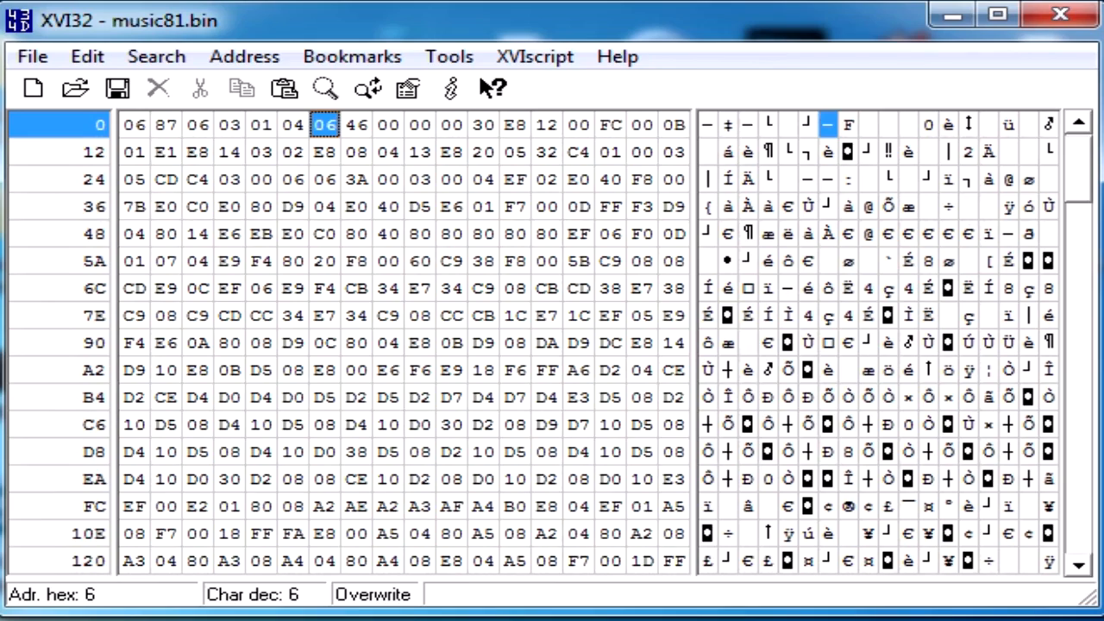
Check the pointer bytes at hex addresses 6 and 7 in music81.bin, and go to absolute hex address $646
{"action": "left_click", "coordinate": [356, 125]}
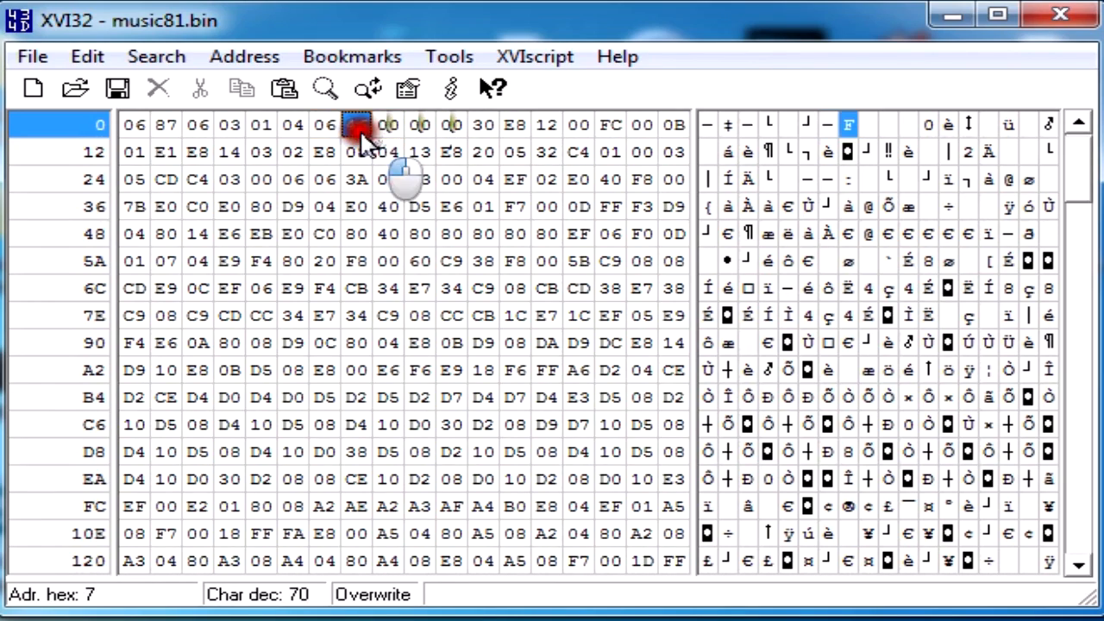
{"action": "left_click", "coordinate": [325, 125]}
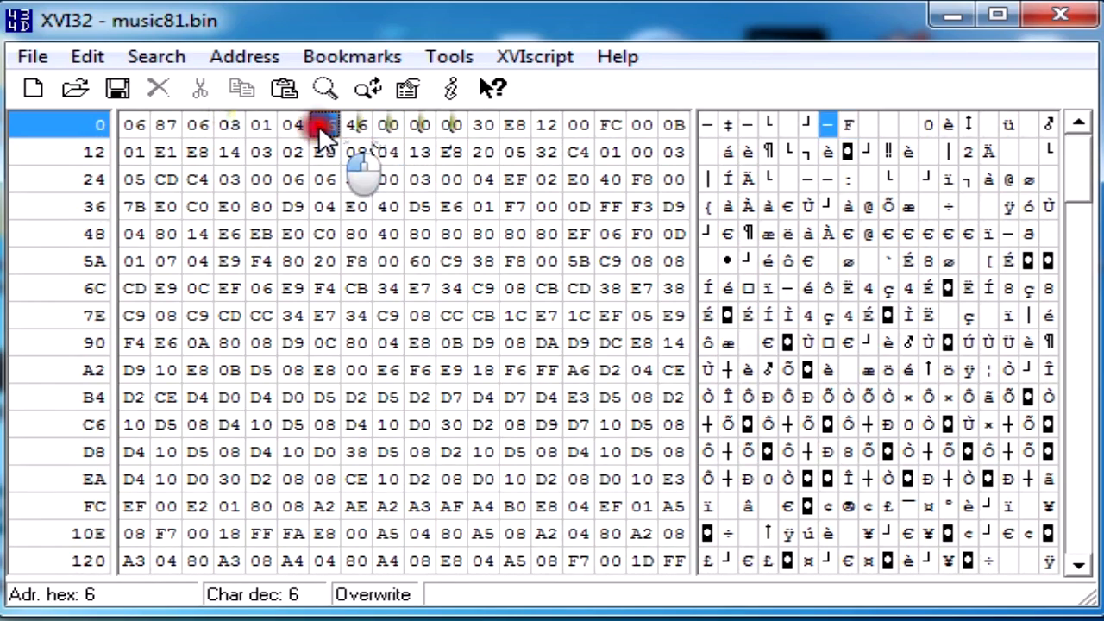
{"action": "left_click", "coordinate": [355, 126]}
{"action": "left_click", "coordinate": [244, 59]}
{"action": "left_click", "coordinate": [245, 87]}
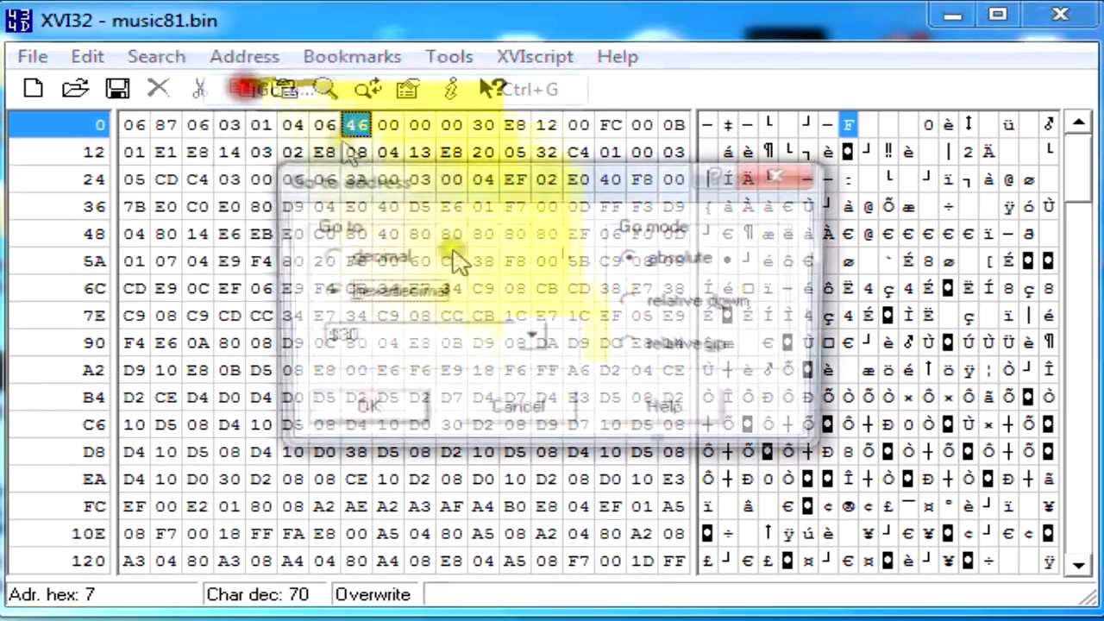
{"action": "left_click", "coordinate": [423, 338]}
{"action": "key", "text": "BackSpace"}
{"action": "key", "text": "BackSpace"}
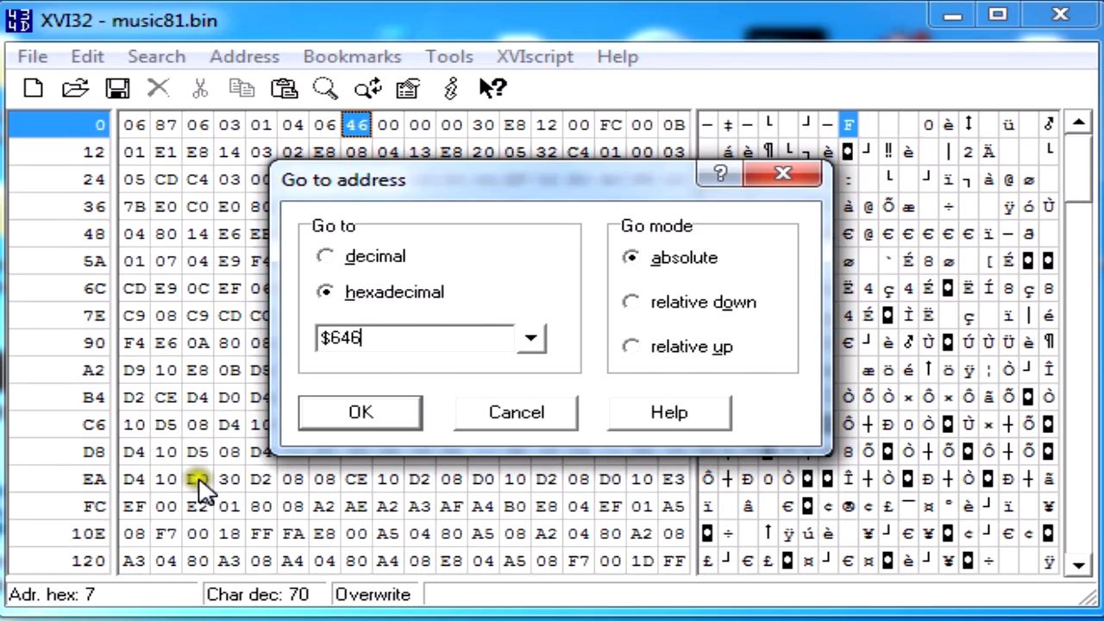
{"action": "left_click", "coordinate": [412, 422]}
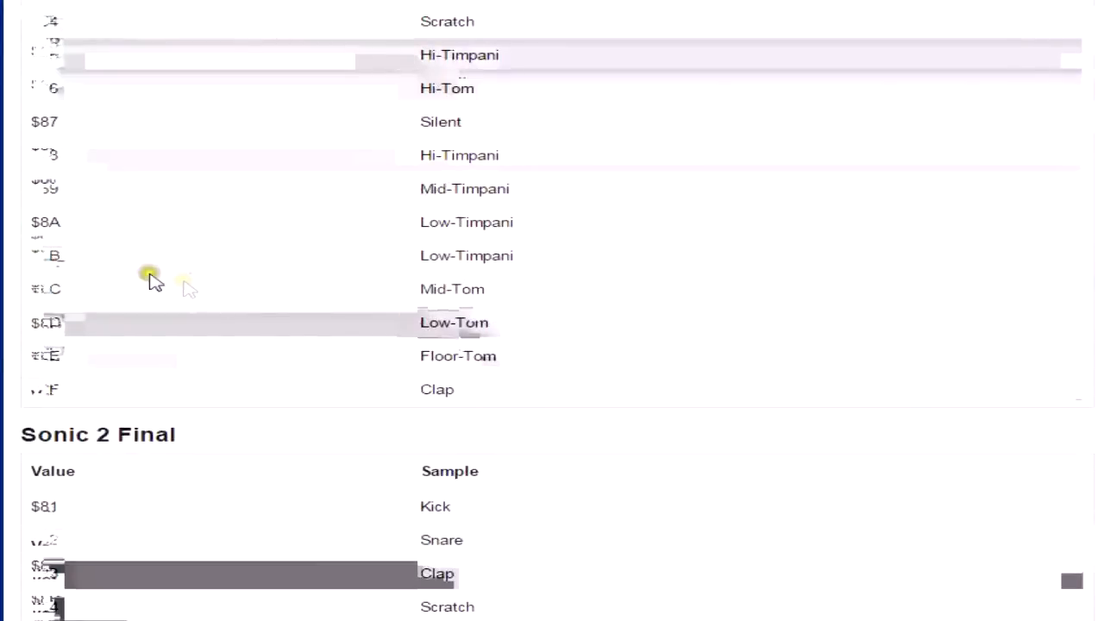
Find the sample value table above the Sonic 2 Beta section on the web page
{"action": "scroll", "coordinate": [148, 274], "scroll_direction": "up", "scroll_amount": 2}
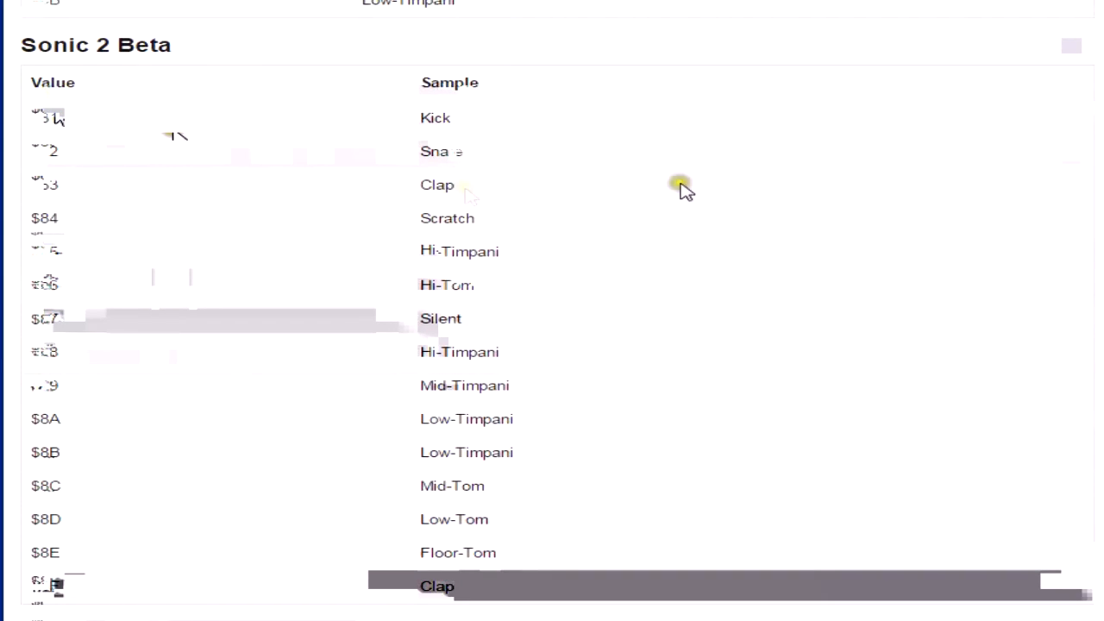
{"action": "scroll", "coordinate": [535, 241], "scroll_direction": "up", "scroll_amount": 6}
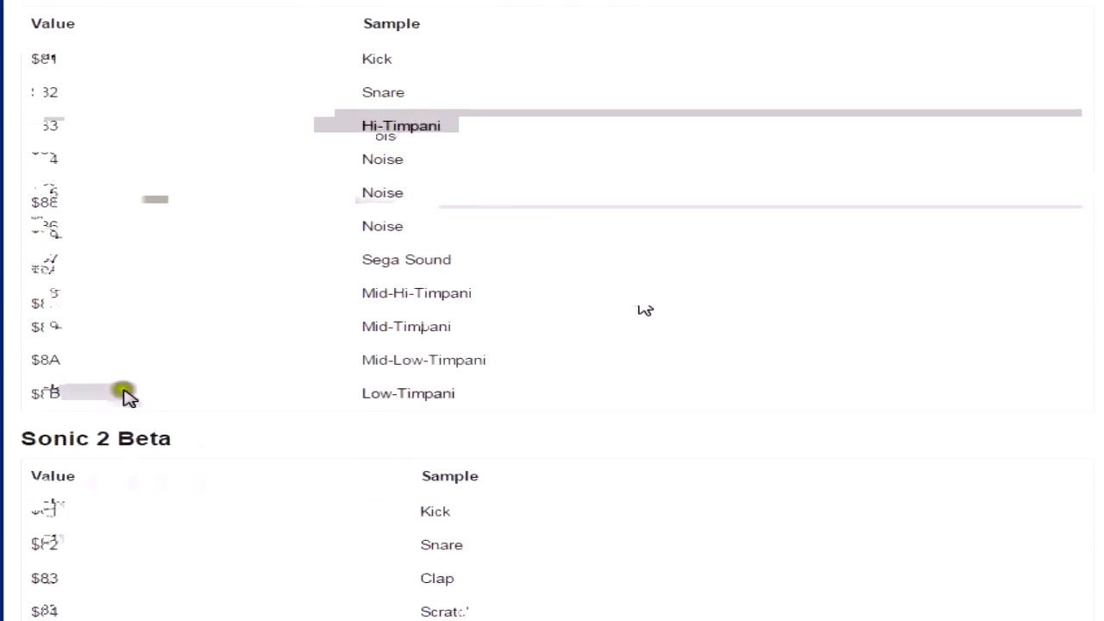
{"action": "scroll", "coordinate": [977, 466], "scroll_direction": "down", "scroll_amount": 1}
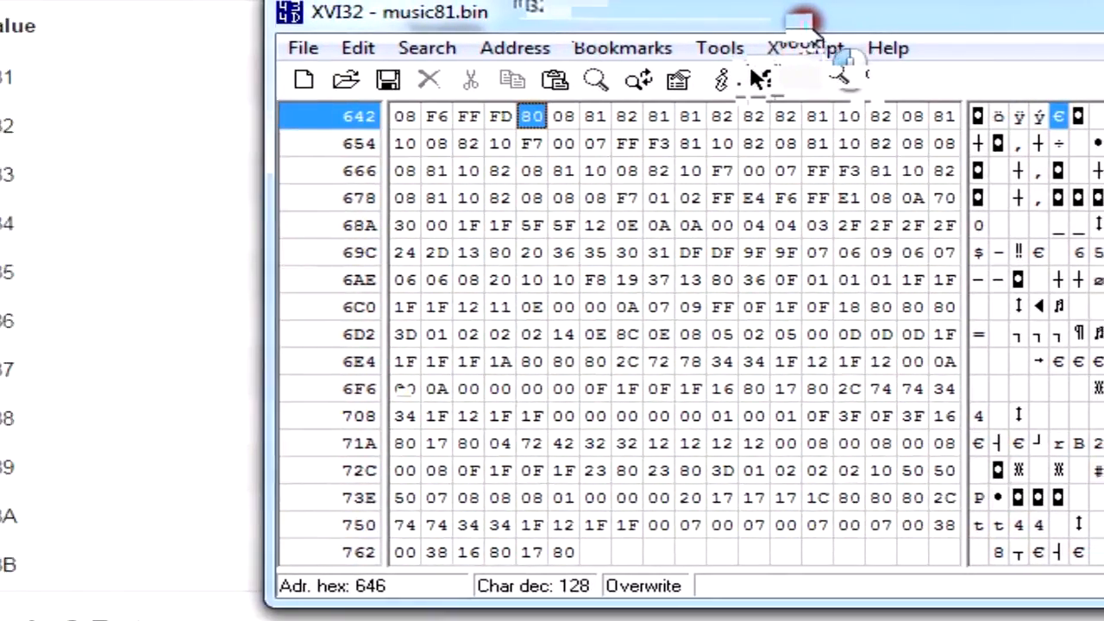
Place the hex editor below the sample table's first rows and compare the bytes at hex addresses 648 and 649 with the table
{"action": "mouse_move", "coordinate": [597, 122]}
{"action": "left_mouse_down"}
{"action": "mouse_move", "coordinate": [677, 126]}
{"action": "mouse_move", "coordinate": [598, 115]}
{"action": "left_mouse_up"}
{"action": "left_click_drag", "start_coordinate": [565, 20], "coordinate": [407, 206]}
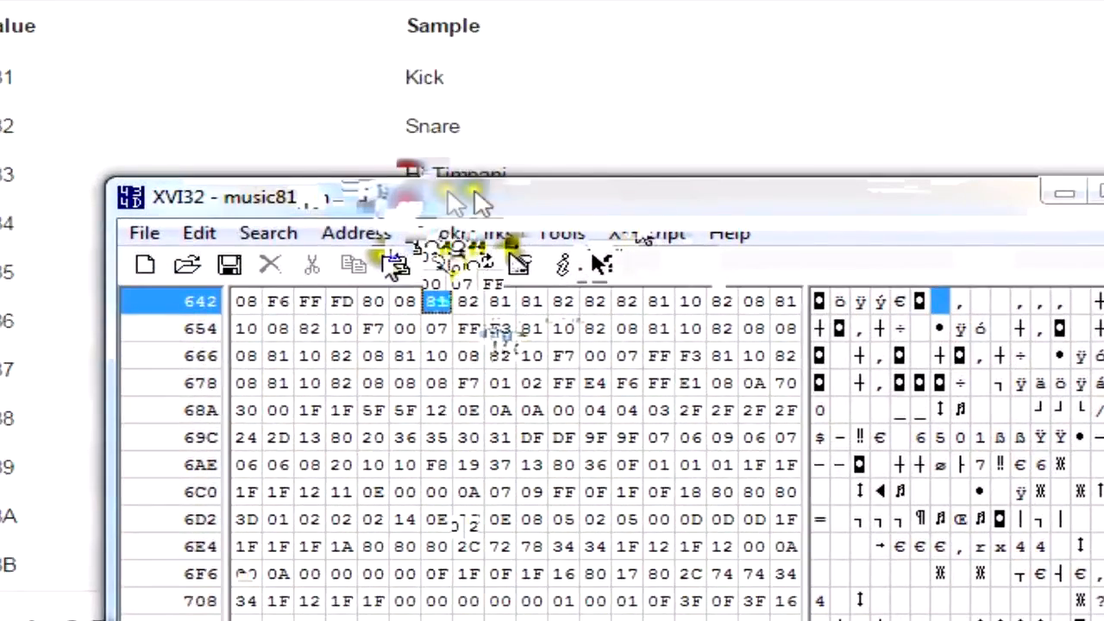
{"action": "left_click", "coordinate": [468, 302]}
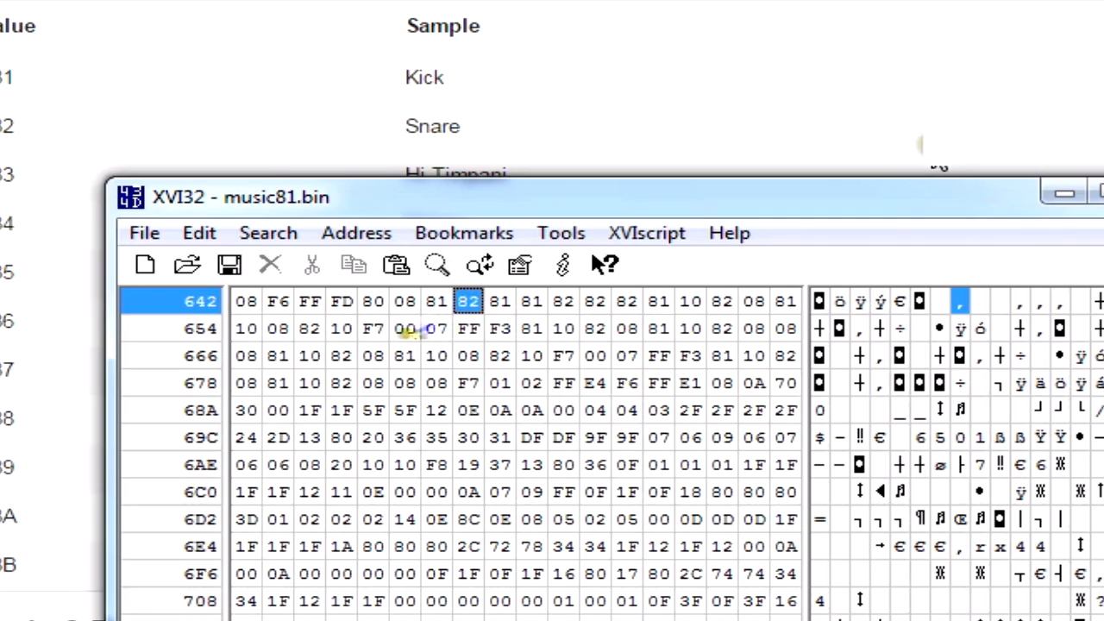
{"action": "left_click", "coordinate": [467, 301]}
{"action": "left_click", "coordinate": [466, 301]}
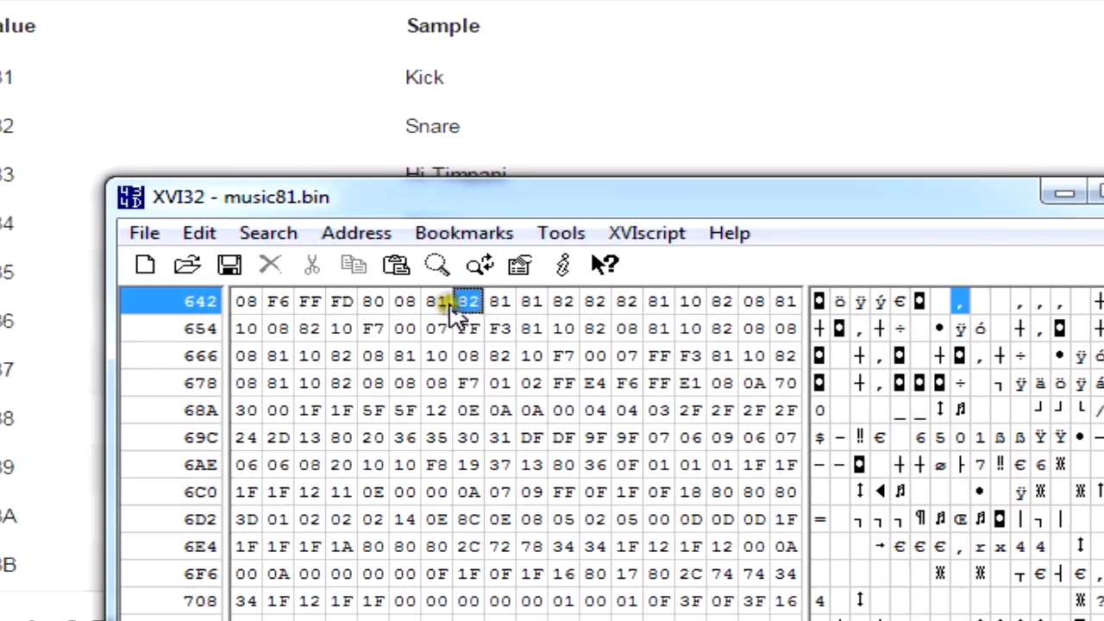
{"action": "left_click", "coordinate": [447, 304]}
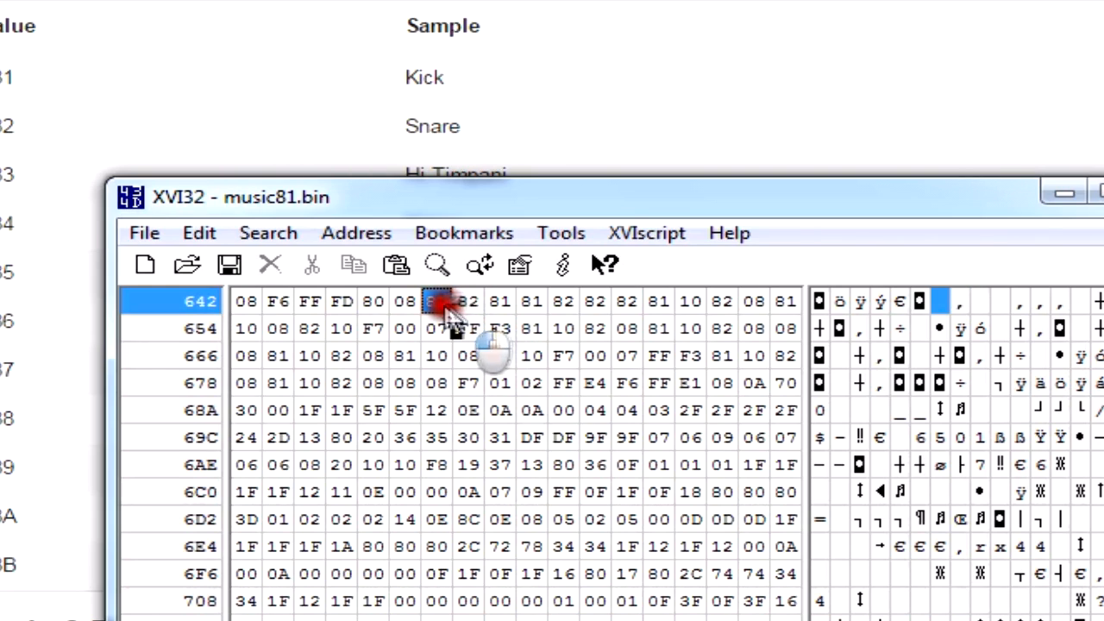
{"action": "type", "text": "10"}
{"action": "left_click_drag", "start_coordinate": [561, 195], "coordinate": [544, 108]}
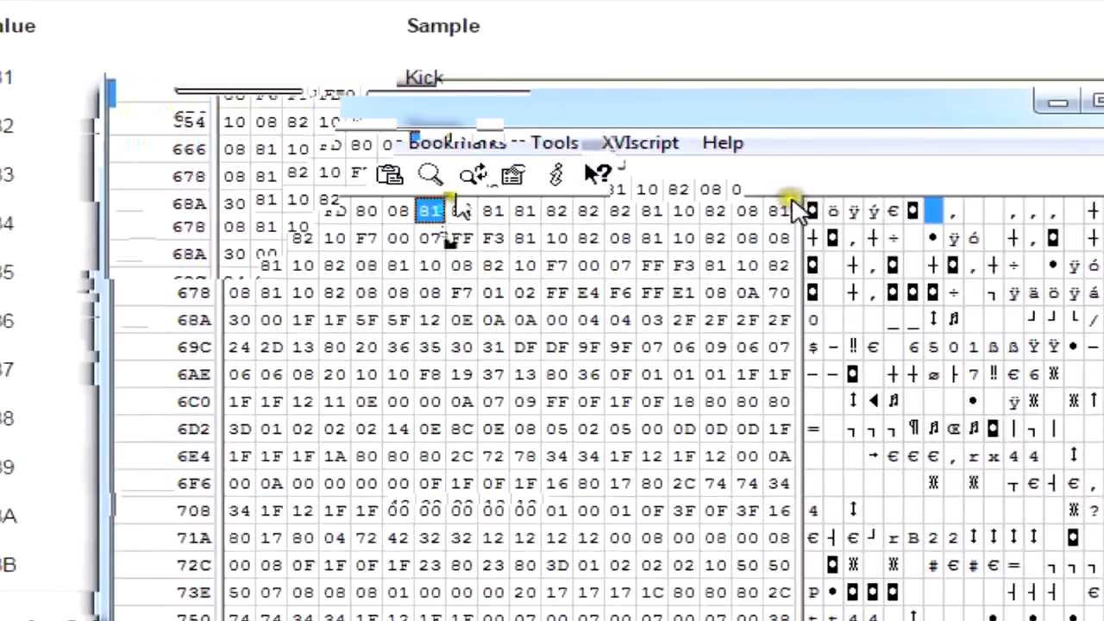
Inspect the first bytes of the drum data at hex addresses 646 to 648, ending on the byte at 647
{"action": "left_click", "coordinate": [366, 210]}
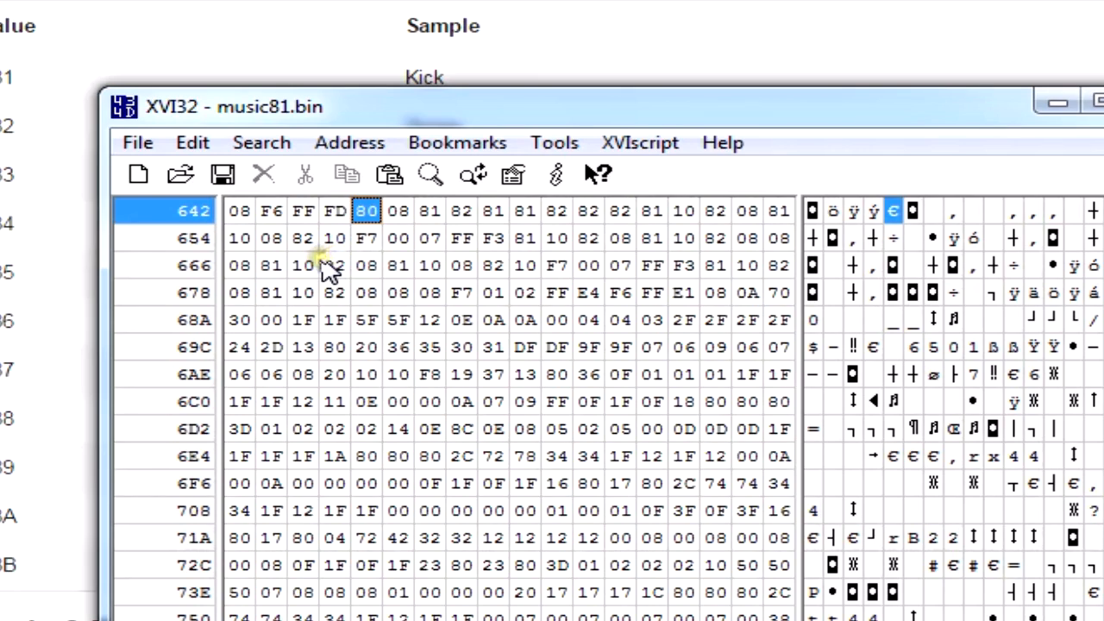
{"action": "left_click", "coordinate": [400, 212]}
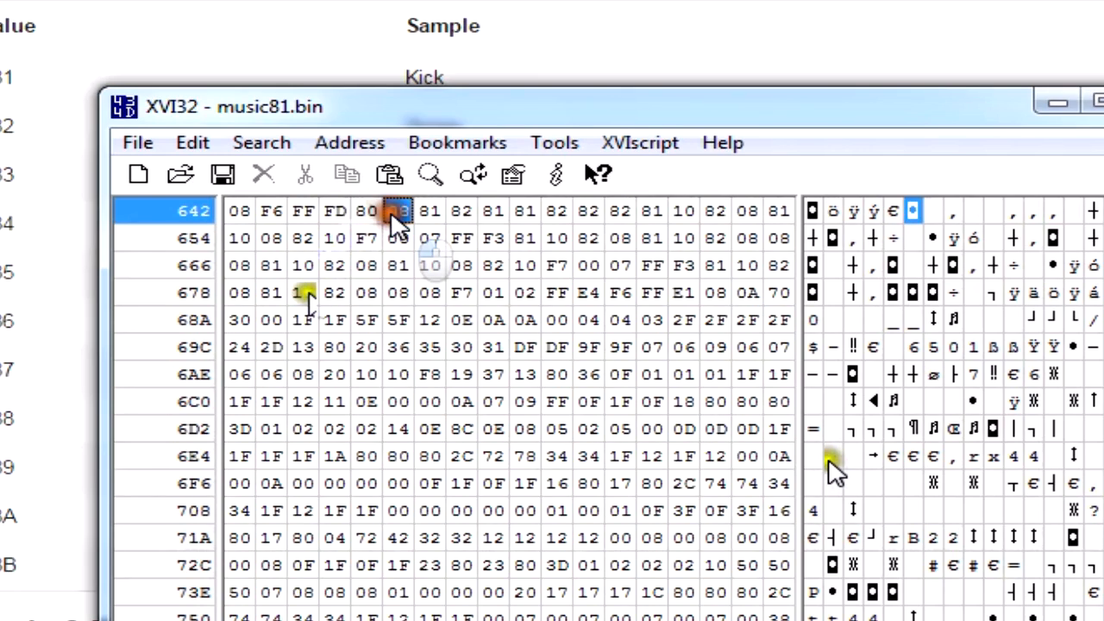
{"action": "left_click", "coordinate": [421, 211]}
{"action": "left_click", "coordinate": [400, 212]}
{"action": "left_click", "coordinate": [403, 212]}
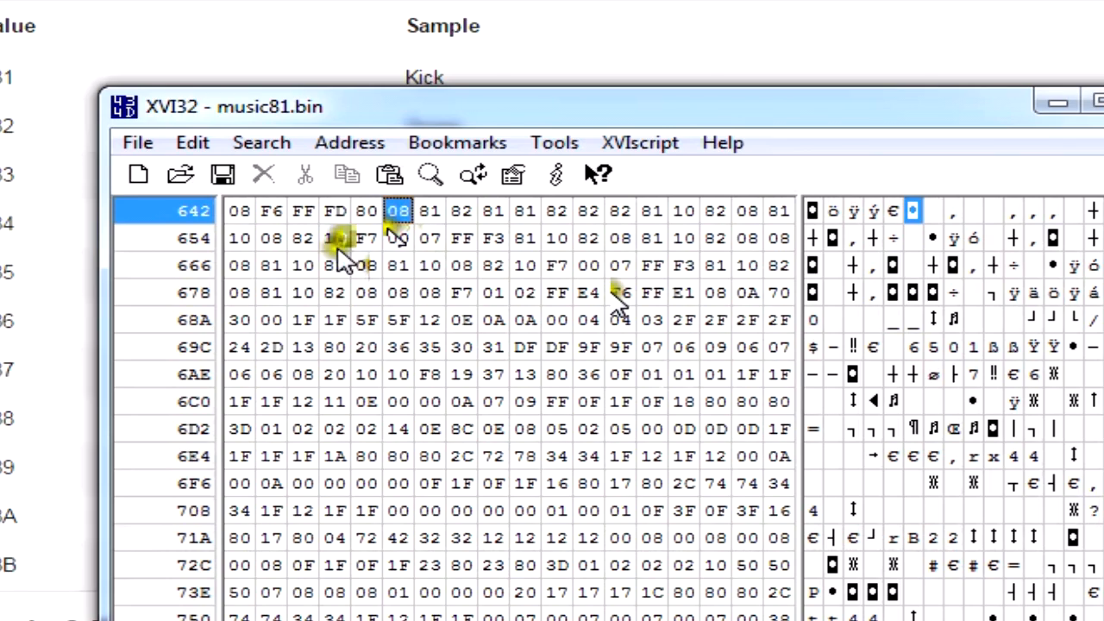
Step through the drum sample bytes at hex addresses 64A to 64E, and recheck those at 648 to 64A
{"action": "left_click", "coordinate": [491, 211]}
{"action": "left_click", "coordinate": [525, 212]}
{"action": "left_click", "coordinate": [556, 212]}
{"action": "left_click", "coordinate": [582, 212]}
{"action": "left_click", "coordinate": [622, 211]}
{"action": "left_click_drag", "start_coordinate": [429, 212], "coordinate": [450, 213]}
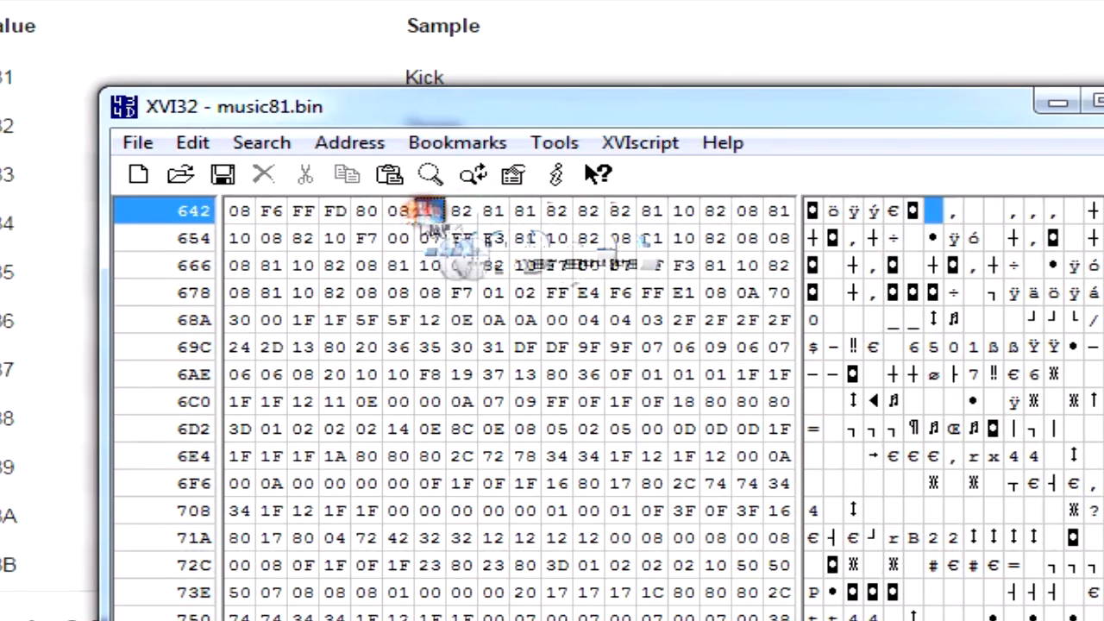
{"action": "left_click", "coordinate": [494, 213]}
Trace the drum sequence from the duration byte at hex address 647 through to the byte at 65E
{"action": "left_click", "coordinate": [397, 239]}
{"action": "left_click", "coordinate": [398, 212]}
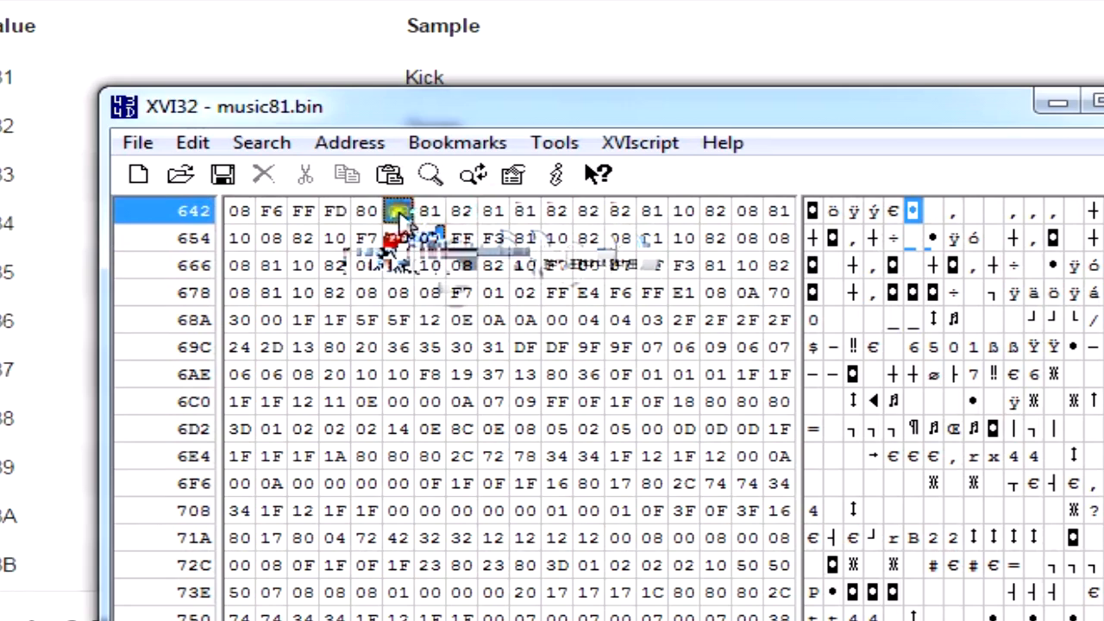
{"action": "left_click", "coordinate": [403, 219]}
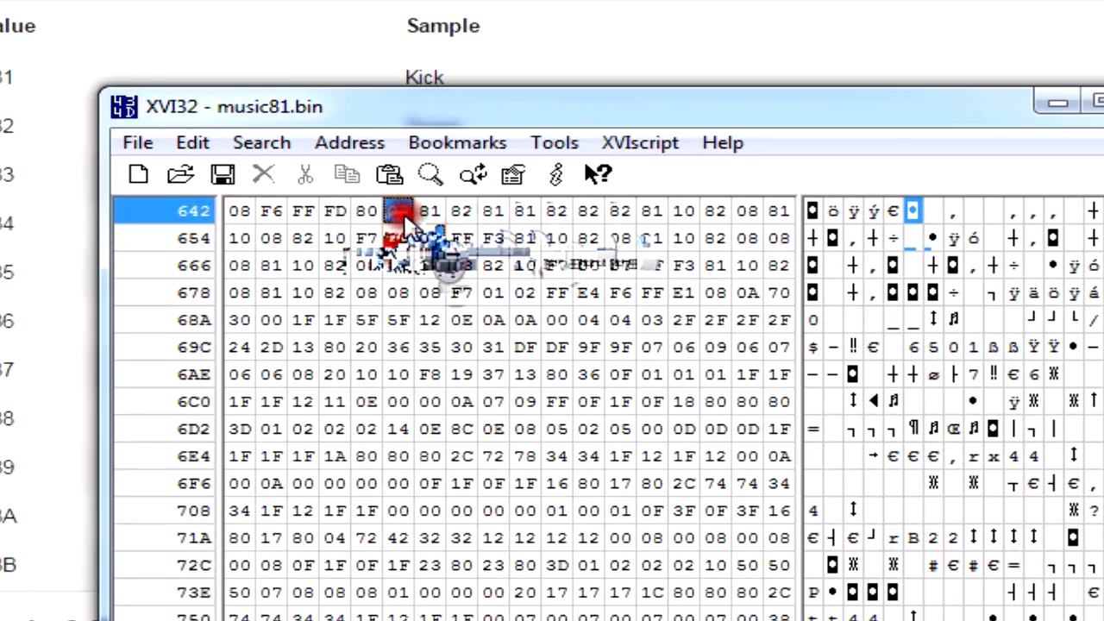
{"action": "left_click", "coordinate": [427, 214]}
{"action": "left_click_drag", "start_coordinate": [428, 221], "coordinate": [696, 222]}
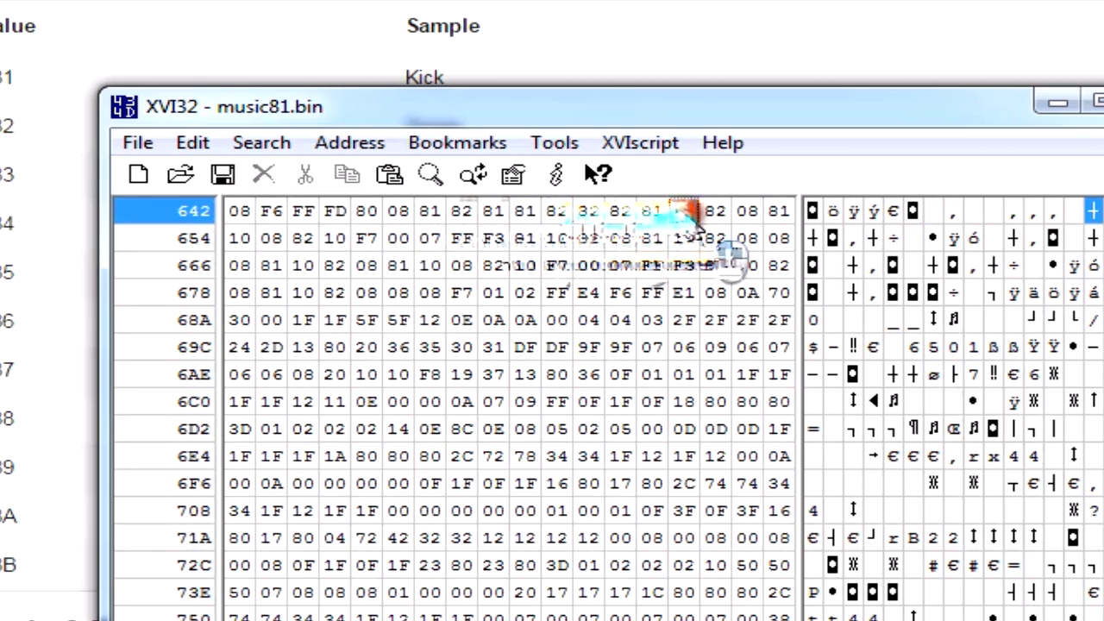
{"action": "left_click_drag", "start_coordinate": [696, 222], "coordinate": [774, 210]}
{"action": "left_click_drag", "start_coordinate": [264, 230], "coordinate": [586, 254]}
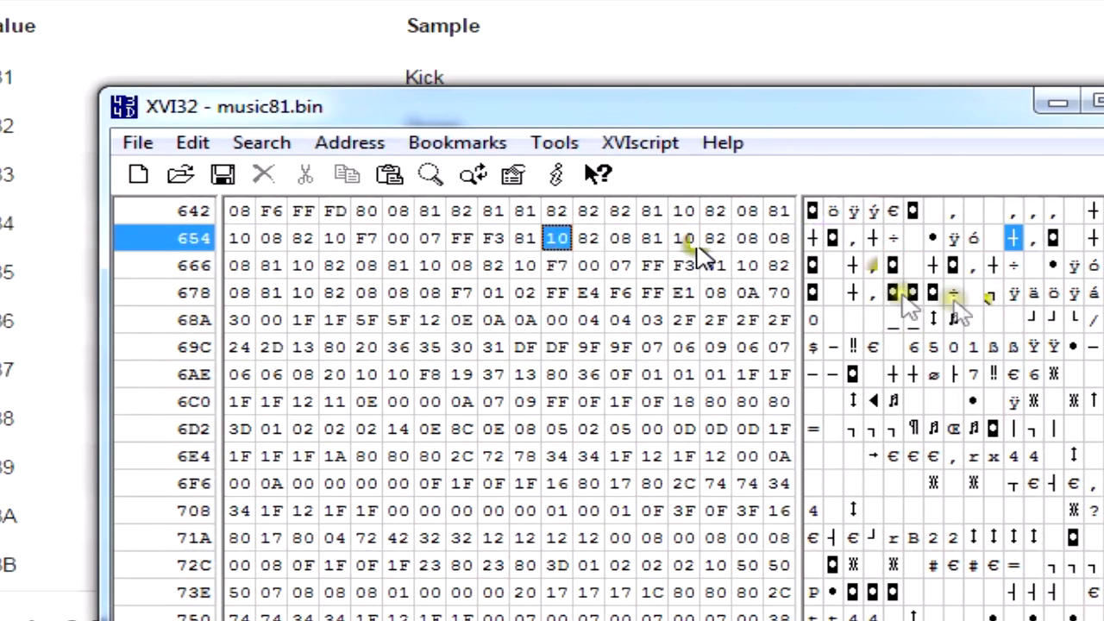
Examine the F7 command at hex address 658 and the four bytes following it, through address 65C
{"action": "left_click", "coordinate": [365, 238]}
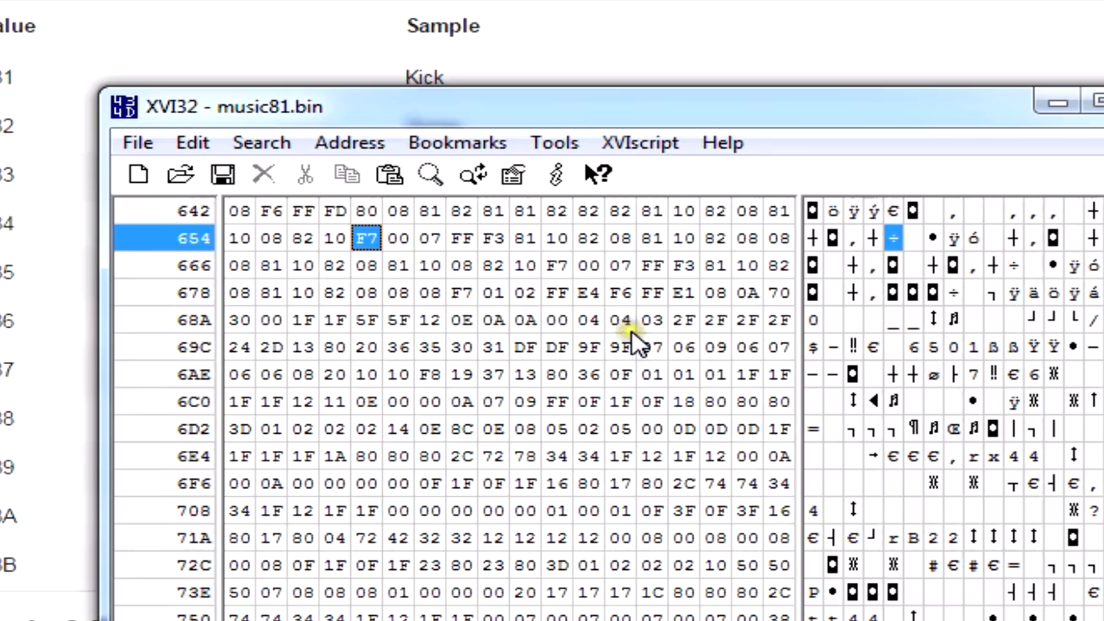
{"action": "left_click", "coordinate": [366, 238]}
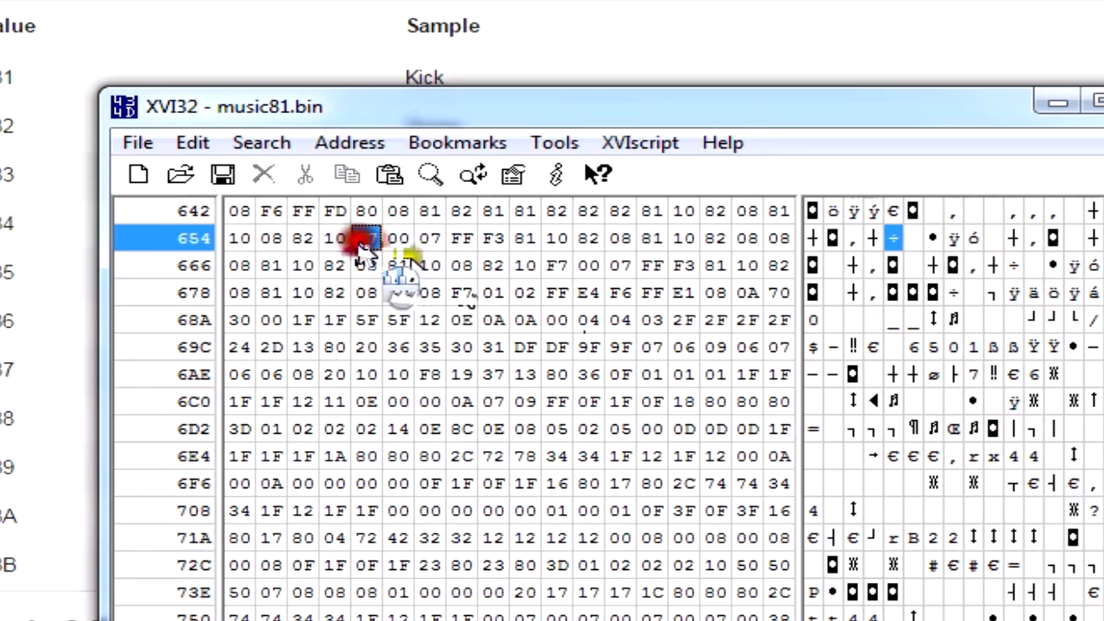
{"action": "left_click", "coordinate": [398, 240]}
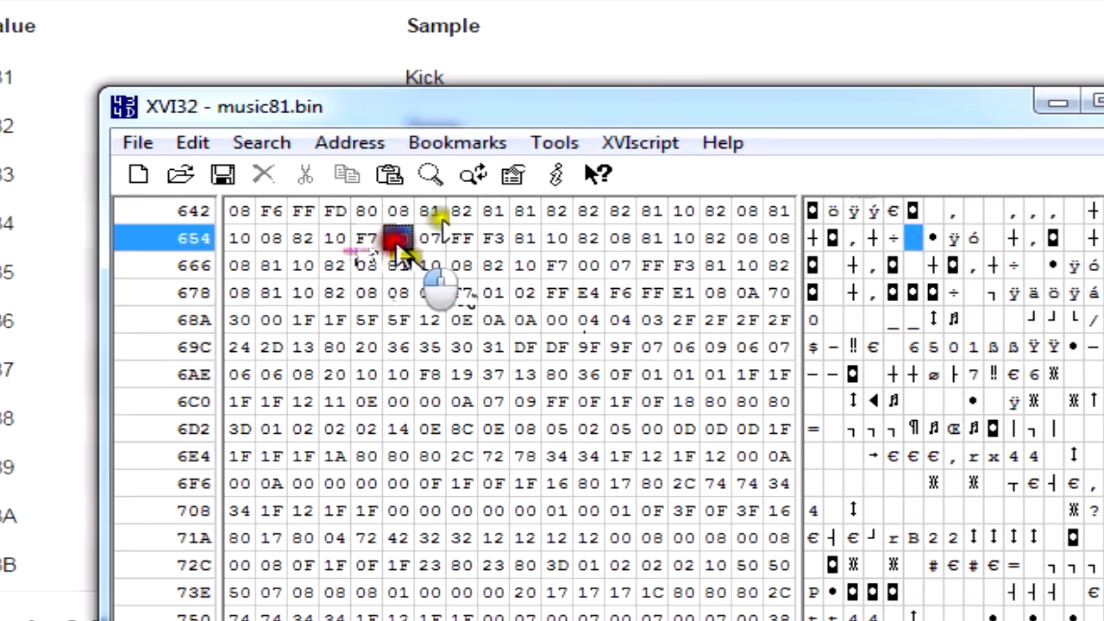
{"action": "left_click", "coordinate": [424, 235]}
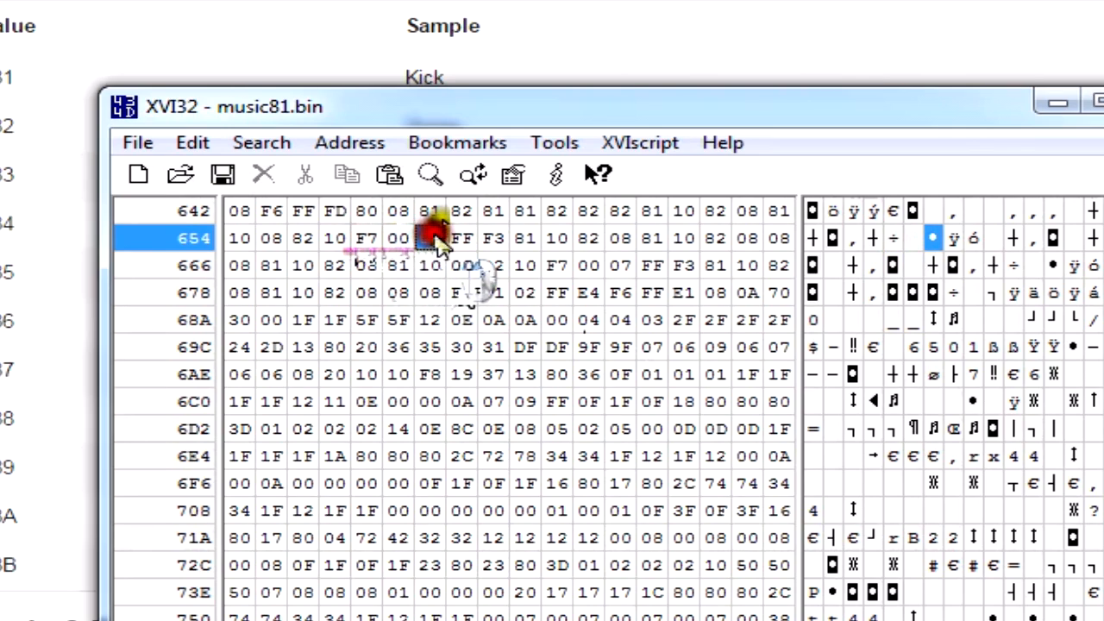
{"action": "left_click", "coordinate": [399, 239]}
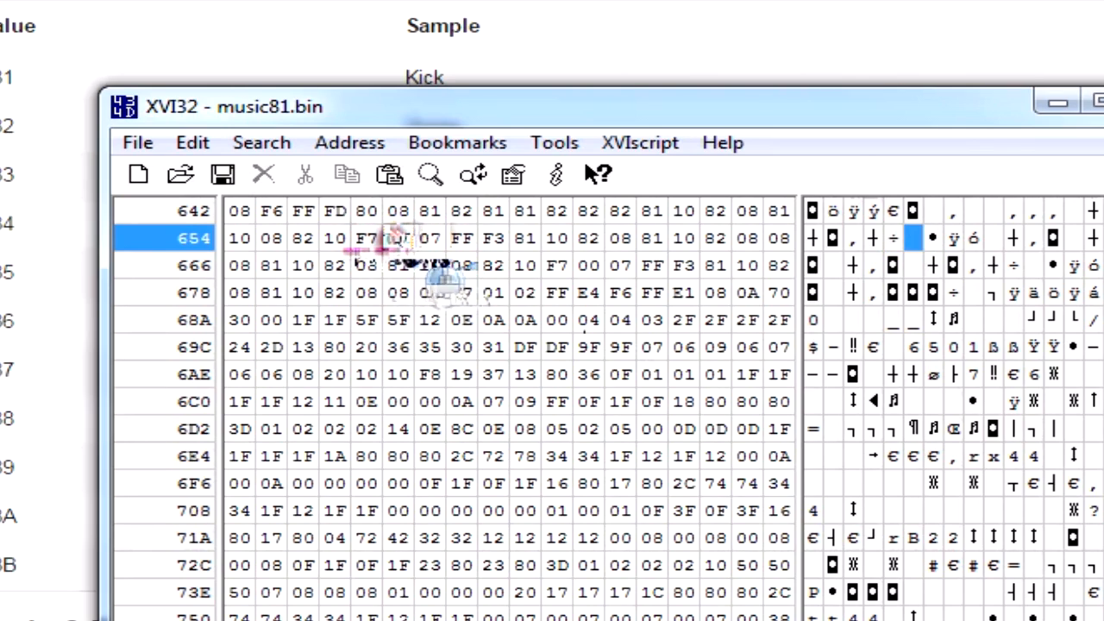
{"action": "left_click", "coordinate": [431, 239]}
{"action": "left_click", "coordinate": [398, 240]}
{"action": "left_click", "coordinate": [429, 240]}
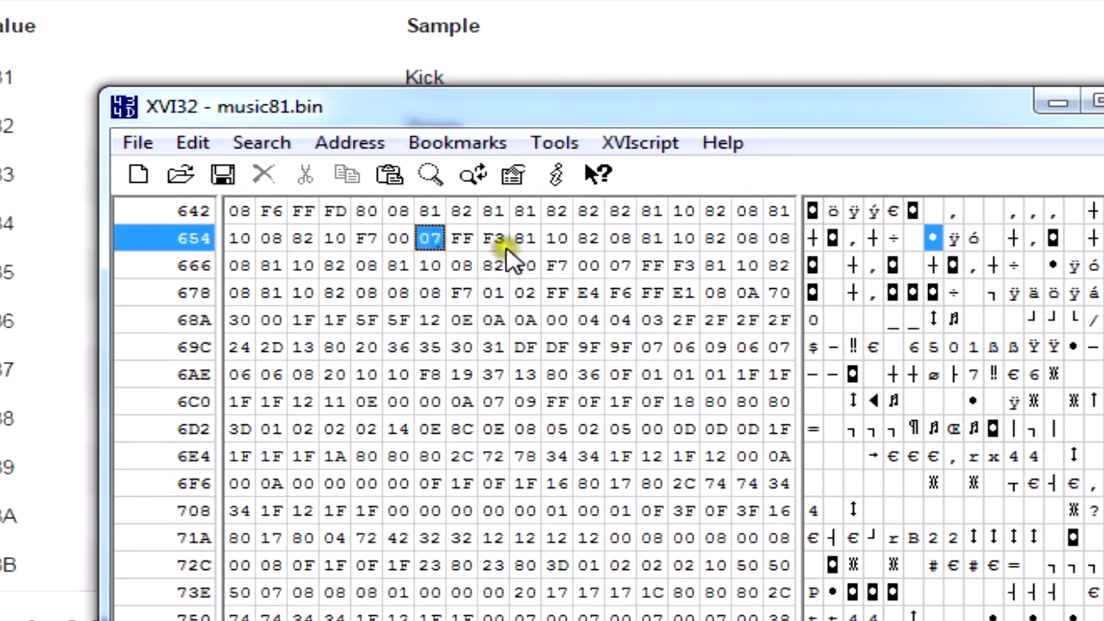
{"action": "left_click", "coordinate": [461, 239]}
{"action": "left_click", "coordinate": [492, 239]}
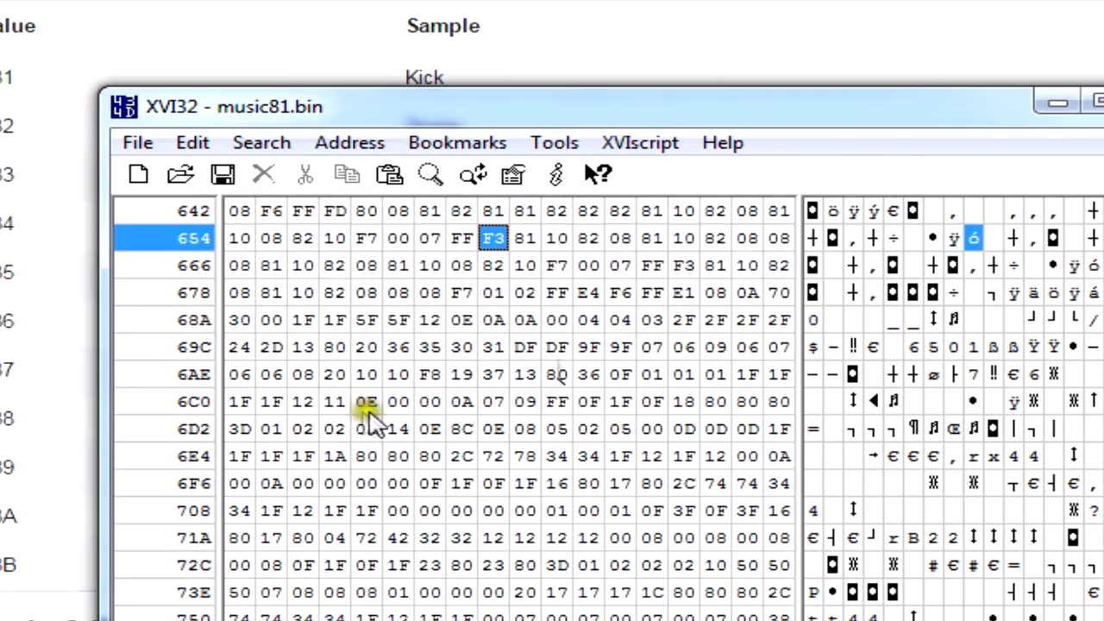
Examine the offset bytes of the F7 command at hex addresses 65B and 65C, and the byte at 65A
{"action": "left_click", "coordinate": [461, 240]}
{"action": "left_click", "coordinate": [484, 238]}
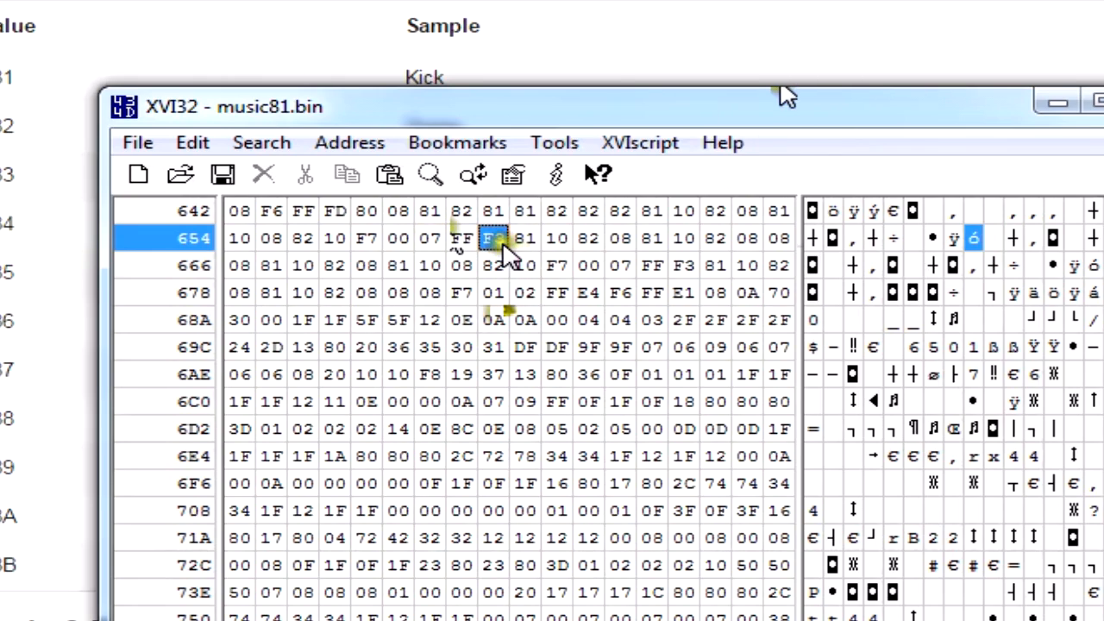
{"action": "left_click", "coordinate": [462, 239]}
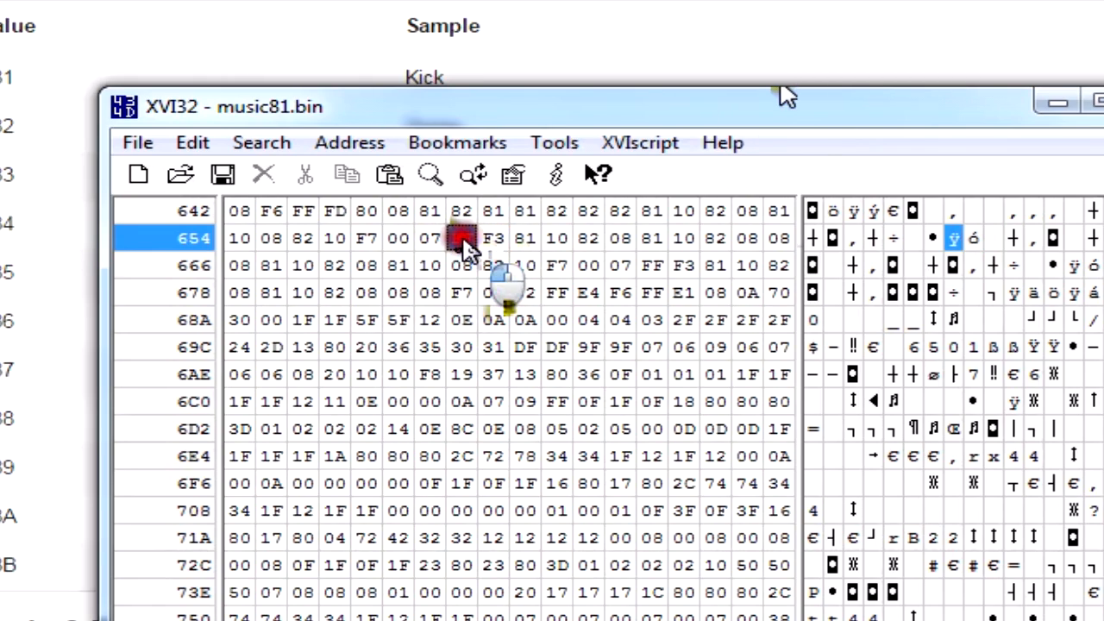
{"action": "left_click", "coordinate": [431, 239]}
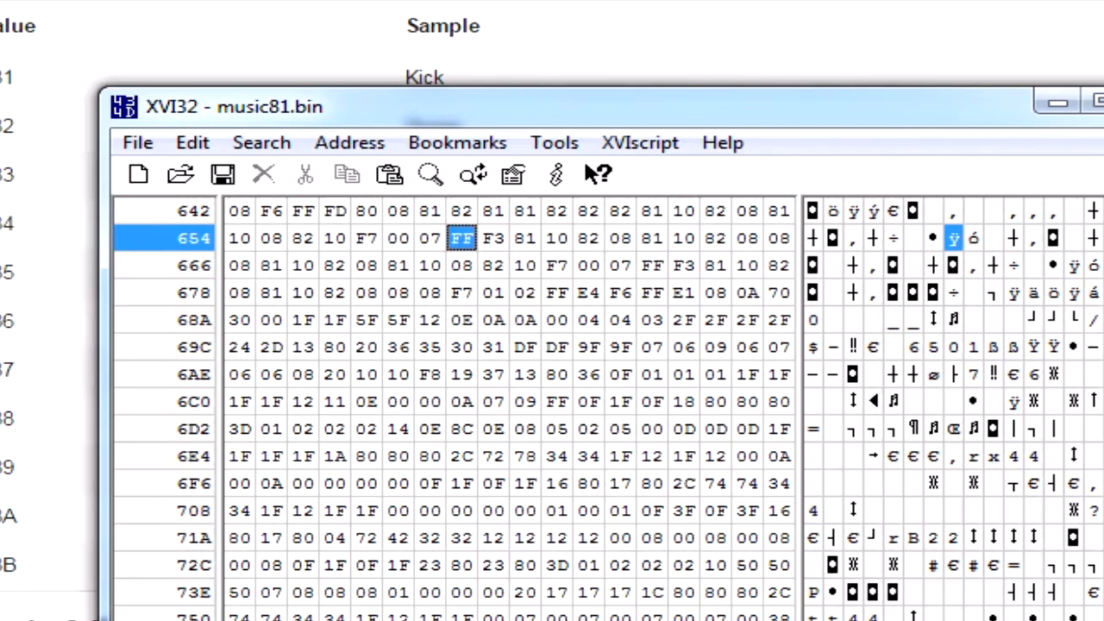
Step back through the drum sequence from the byte at hex address 65B to the one at 652
{"action": "key", "text": "Left"}
{"action": "key", "text": "Left"}
{"action": "key", "text": "Left"}
{"action": "key", "text": "Left"}
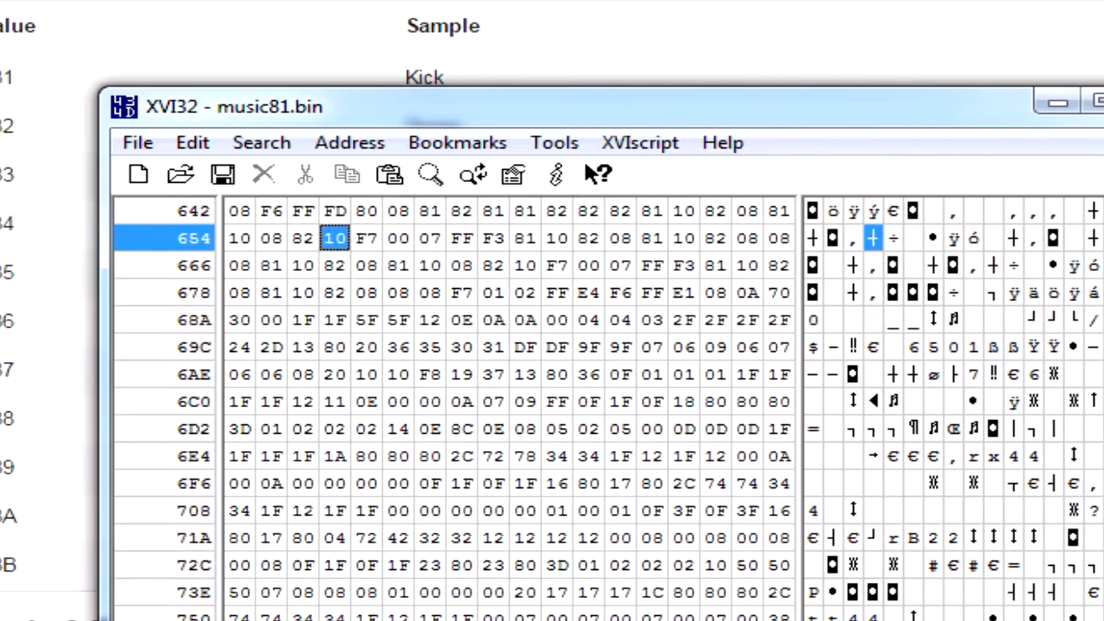
{"action": "key", "text": "Left"}
{"action": "key", "text": "Left"}
{"action": "key", "text": "Left"}
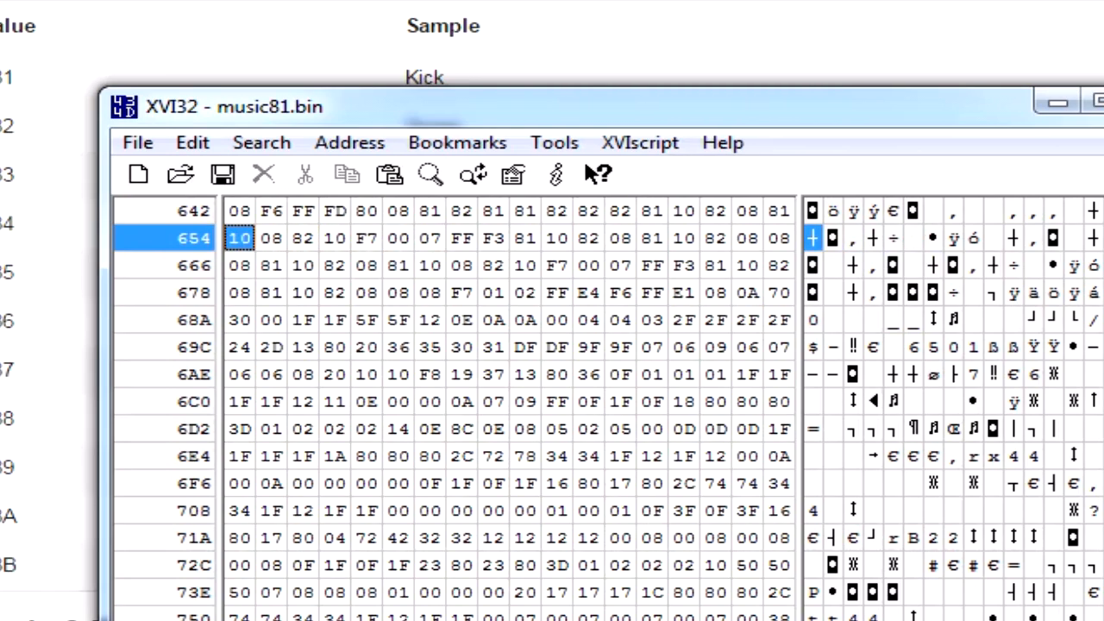
{"action": "key", "text": "Left"}
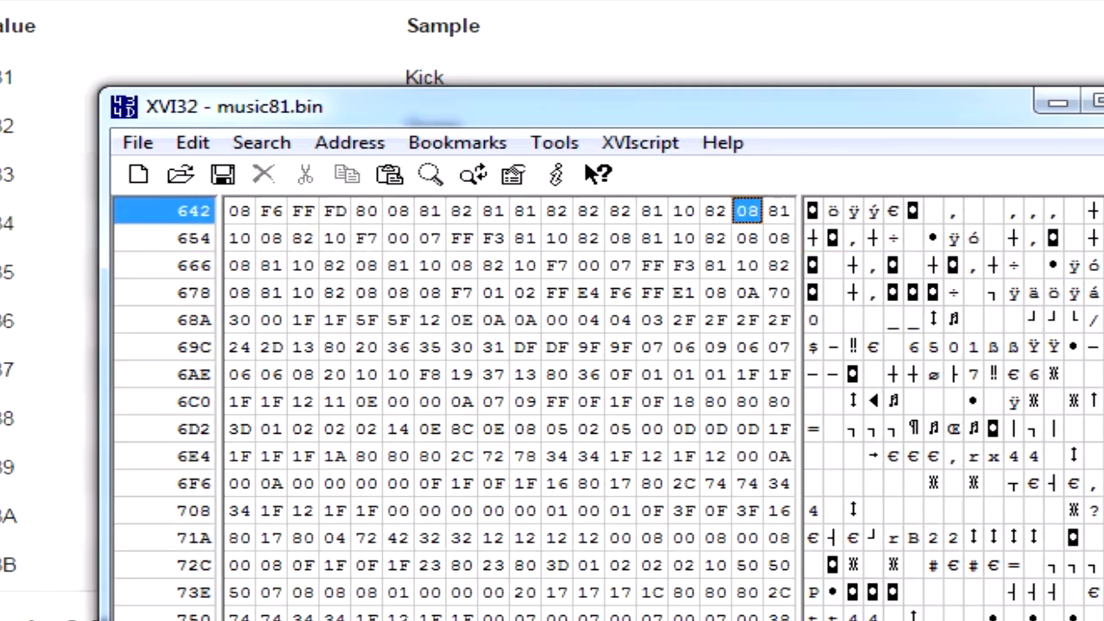
Compare the bytes at hex addresses 64F to 651 with the ones a row below, around 662
{"action": "key", "text": "Left"}
{"action": "key", "text": "Left"}
{"action": "key", "text": "Right"}
{"action": "key", "text": "Down"}
{"action": "key", "text": "Left"}
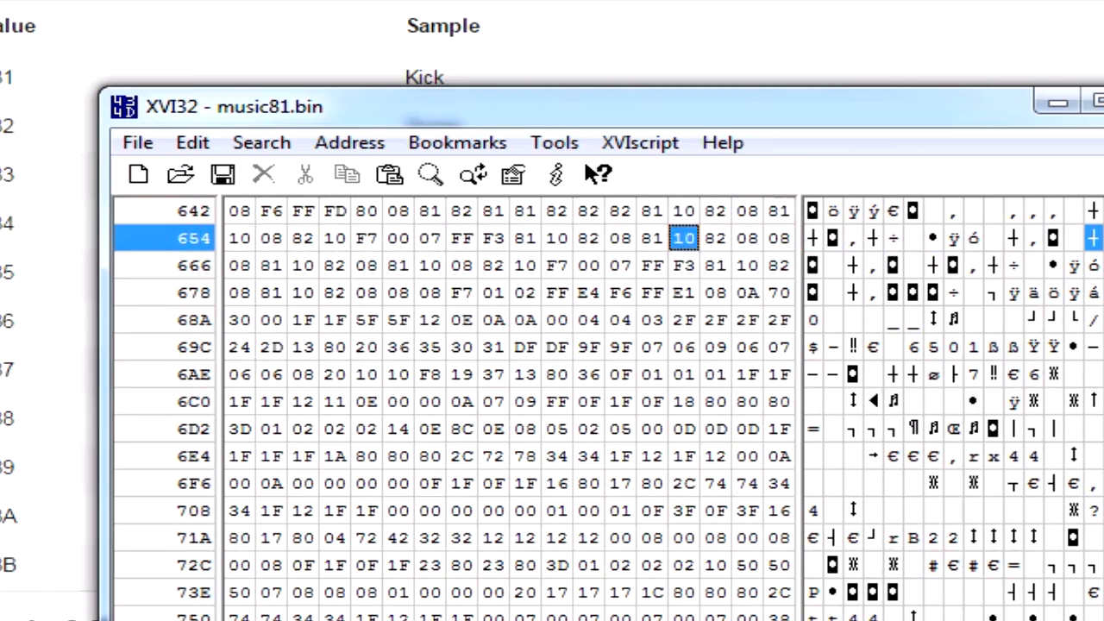
{"action": "key", "text": "Up"}
{"action": "key", "text": "Right"}
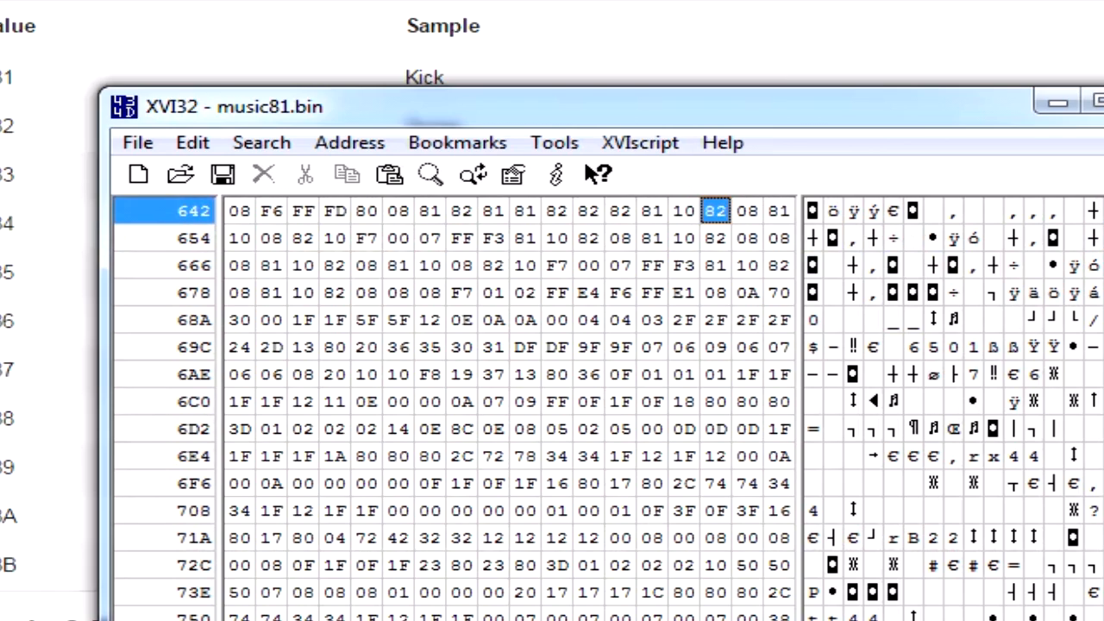
{"action": "key", "text": "Left"}
{"action": "key", "text": "Left"}
{"action": "key", "text": "Right"}
{"action": "key", "text": "Right"}
{"action": "key", "text": "Left"}
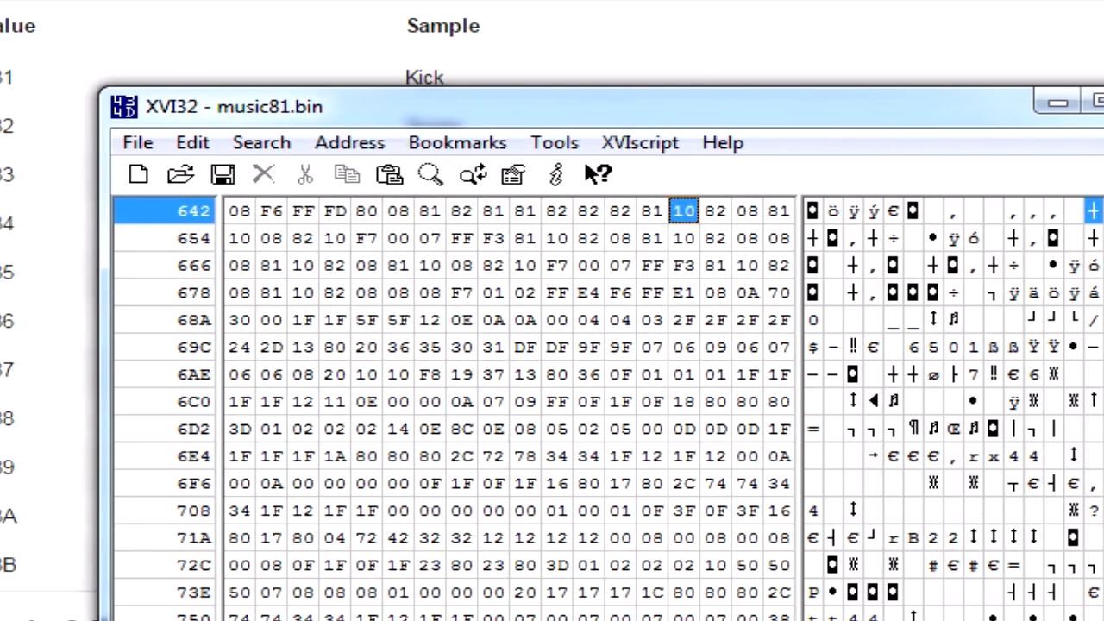
Count back byte by byte from hex address 65B to the kick sample at 64F
{"action": "key", "text": "Left"}
{"action": "key", "text": "Down"}
{"action": "key", "text": "Left"}
{"action": "key", "text": "Left"}
{"action": "key", "text": "Left"}
{"action": "key", "text": "Left"}
{"action": "key", "text": "Left"}
{"action": "key", "text": "Left"}
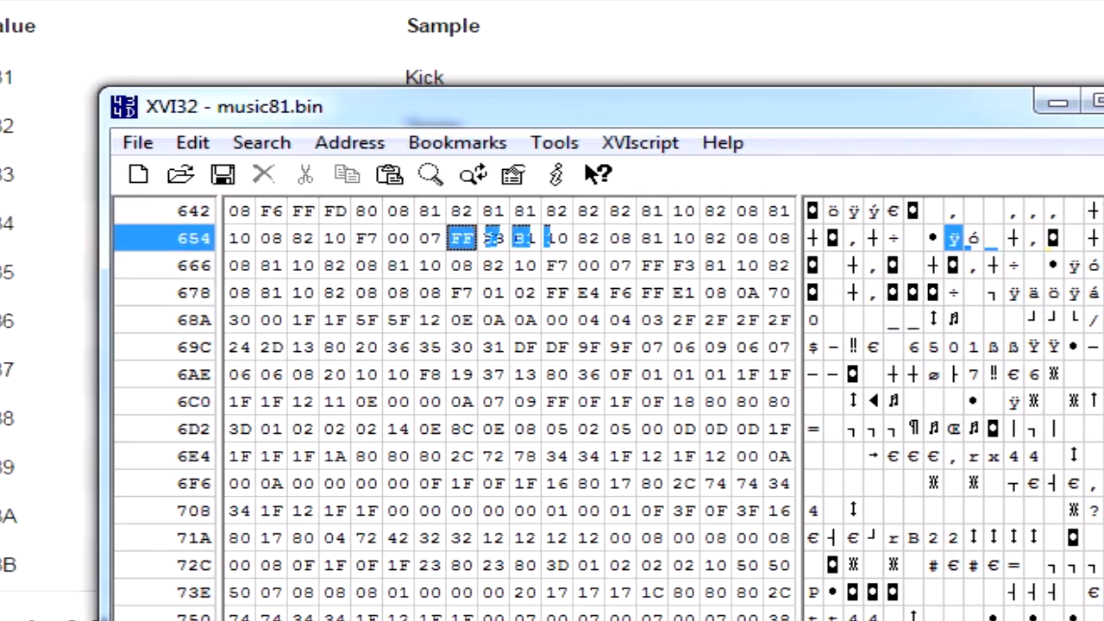
{"action": "key", "text": "Left"}
{"action": "key", "text": "Left"}
{"action": "key", "text": "Left"}
{"action": "key", "text": "Left"}
{"action": "key", "text": "Left"}
{"action": "key", "text": "Left"}
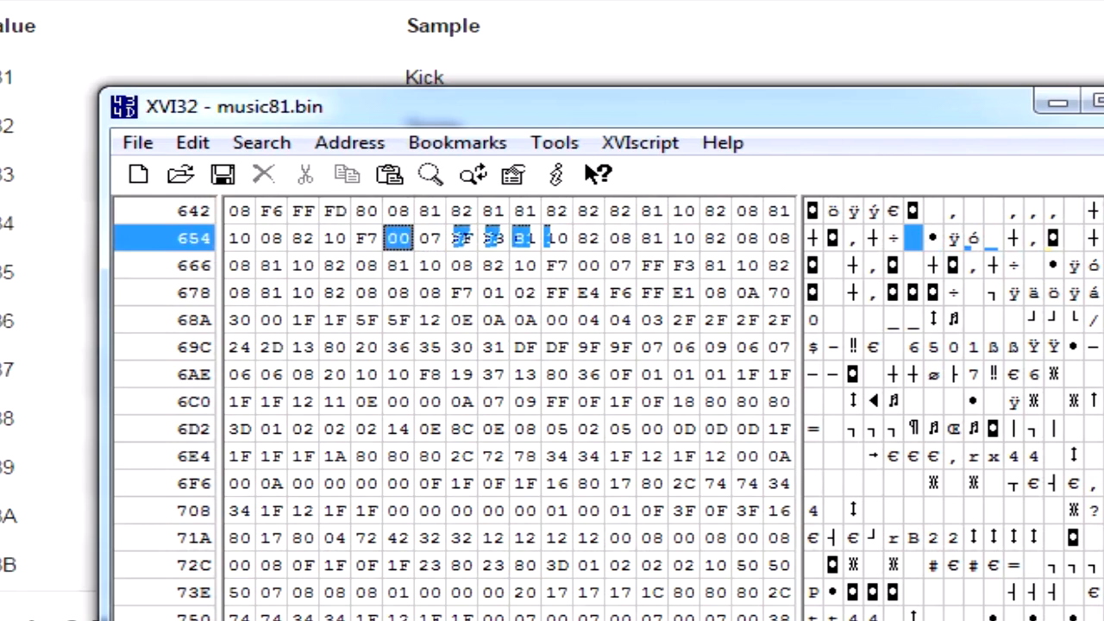
{"action": "key", "text": "Left"}
{"action": "key", "text": "Left"}
{"action": "key", "text": "Left"}
{"action": "key", "text": "Left"}
{"action": "key", "text": "Left"}
{"action": "key", "text": "Left"}
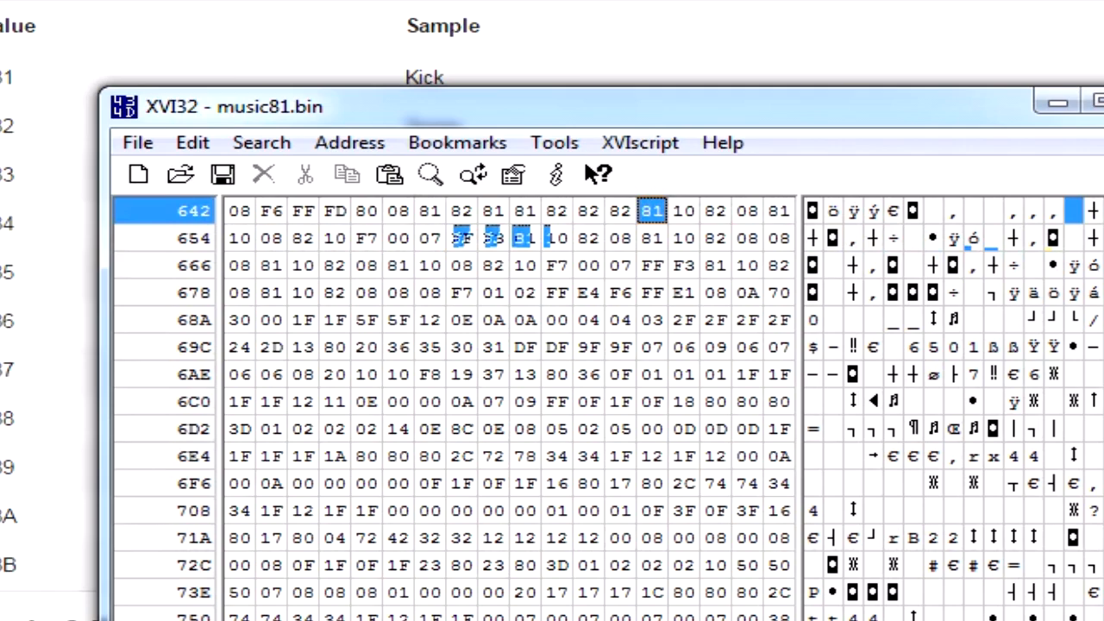
Recheck the F7 command's bytes at hex addresses 65A and 65C, and the drum data following it from 65D
{"action": "left_click", "coordinate": [491, 240]}
{"action": "left_click", "coordinate": [715, 211]}
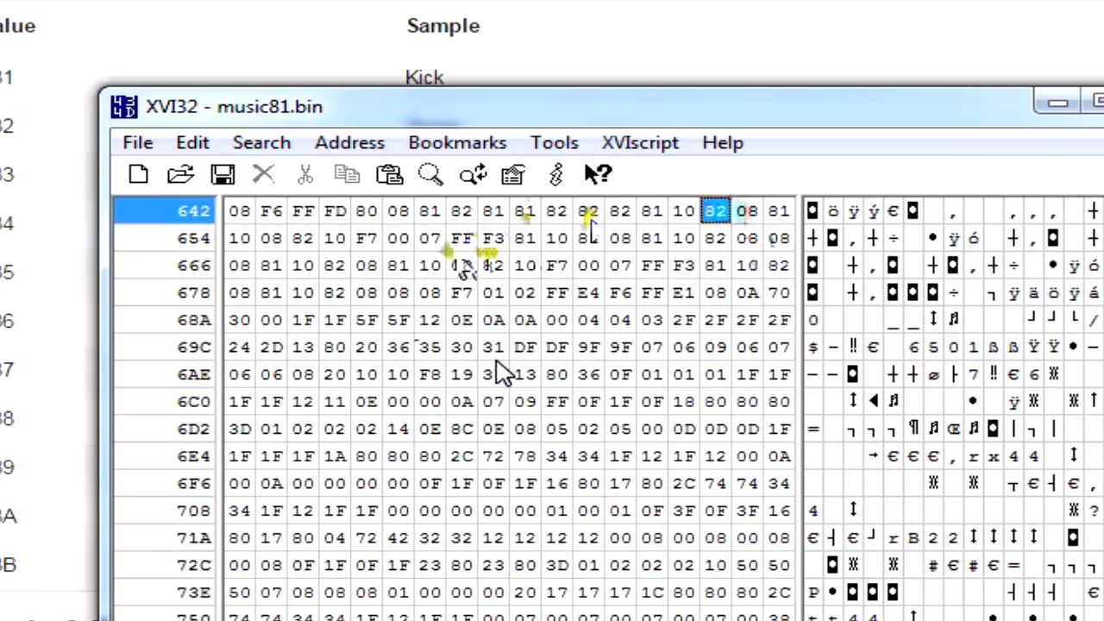
{"action": "left_click", "coordinate": [430, 238]}
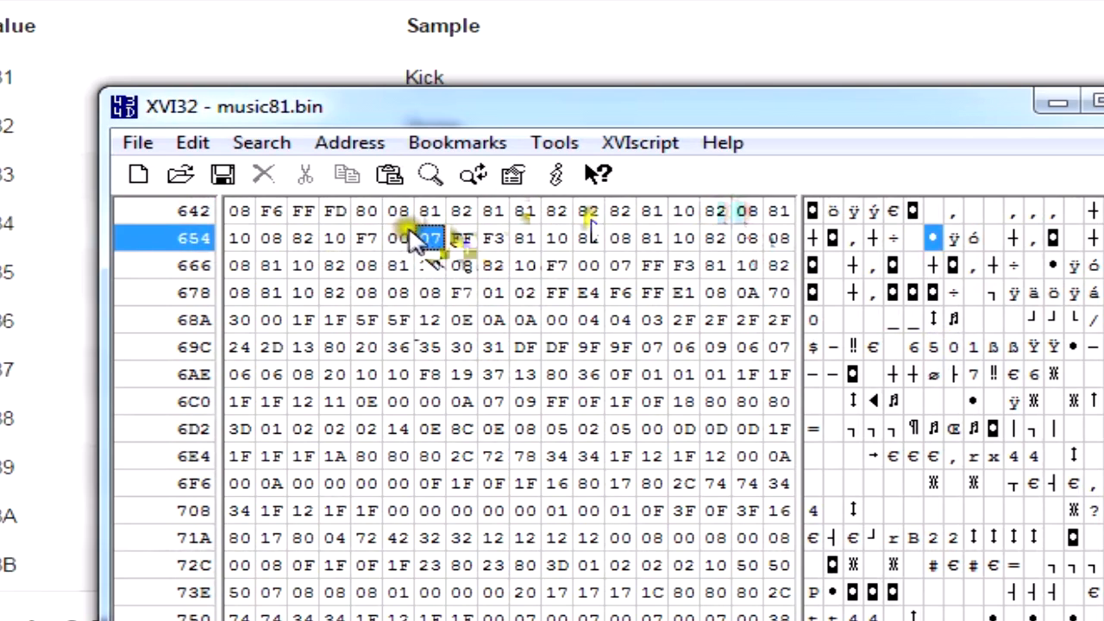
{"action": "left_click", "coordinate": [509, 238]}
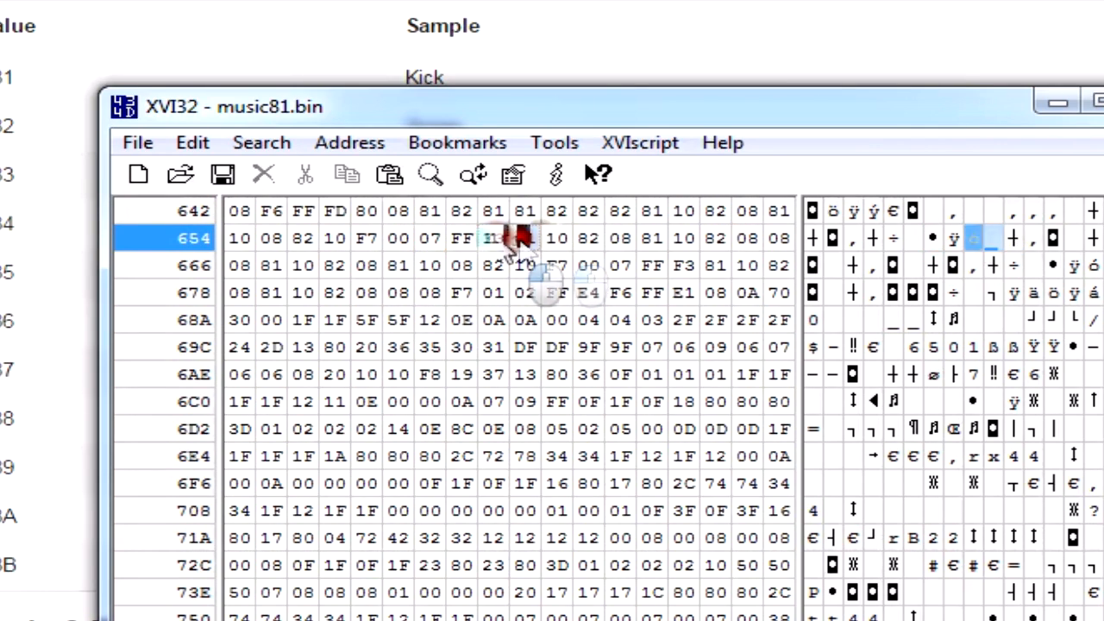
{"action": "mouse_move", "coordinate": [507, 242]}
{"action": "left_mouse_down"}
{"action": "mouse_move", "coordinate": [469, 239]}
{"action": "mouse_move", "coordinate": [583, 258]}
{"action": "mouse_move", "coordinate": [527, 245]}
{"action": "mouse_move", "coordinate": [636, 231]}
{"action": "mouse_move", "coordinate": [739, 229]}
{"action": "mouse_move", "coordinate": [746, 239]}
{"action": "left_mouse_up"}
Examine the F7 command at hex address 67F and the F6 command at 684 with its two offset bytes
{"action": "left_click_drag", "start_coordinate": [449, 287], "coordinate": [620, 297]}
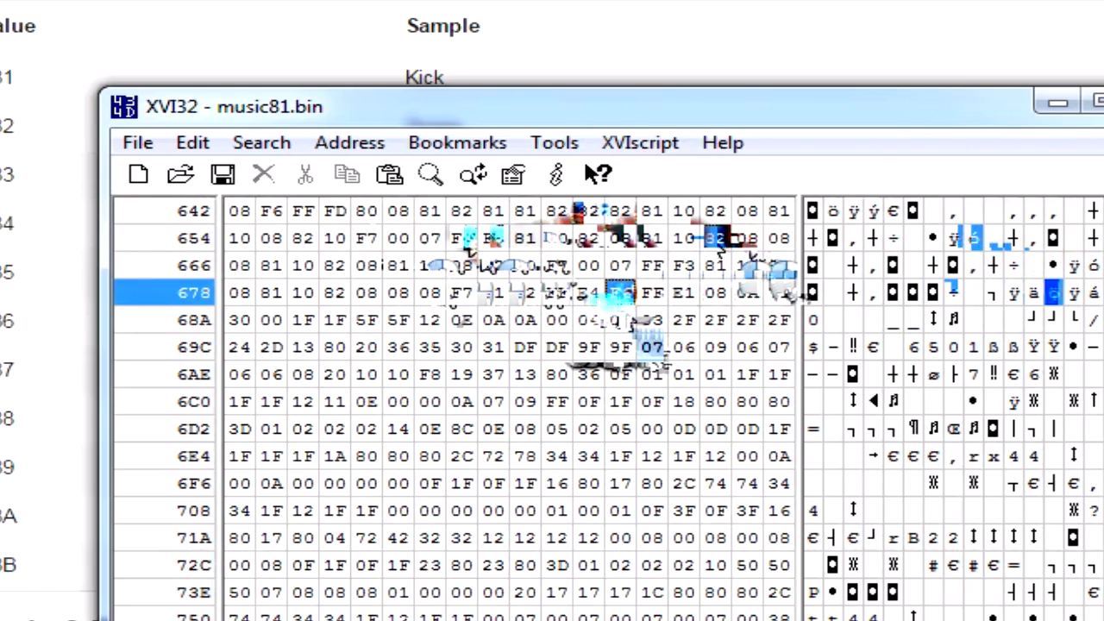
{"action": "left_click", "coordinate": [632, 295]}
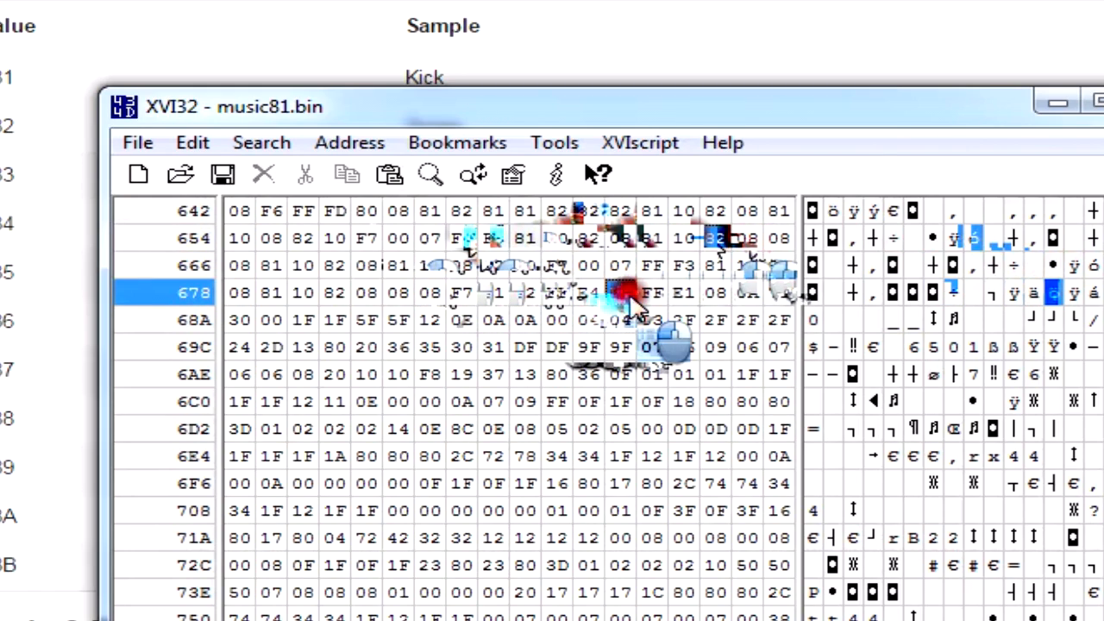
{"action": "left_click_drag", "start_coordinate": [653, 295], "coordinate": [697, 292]}
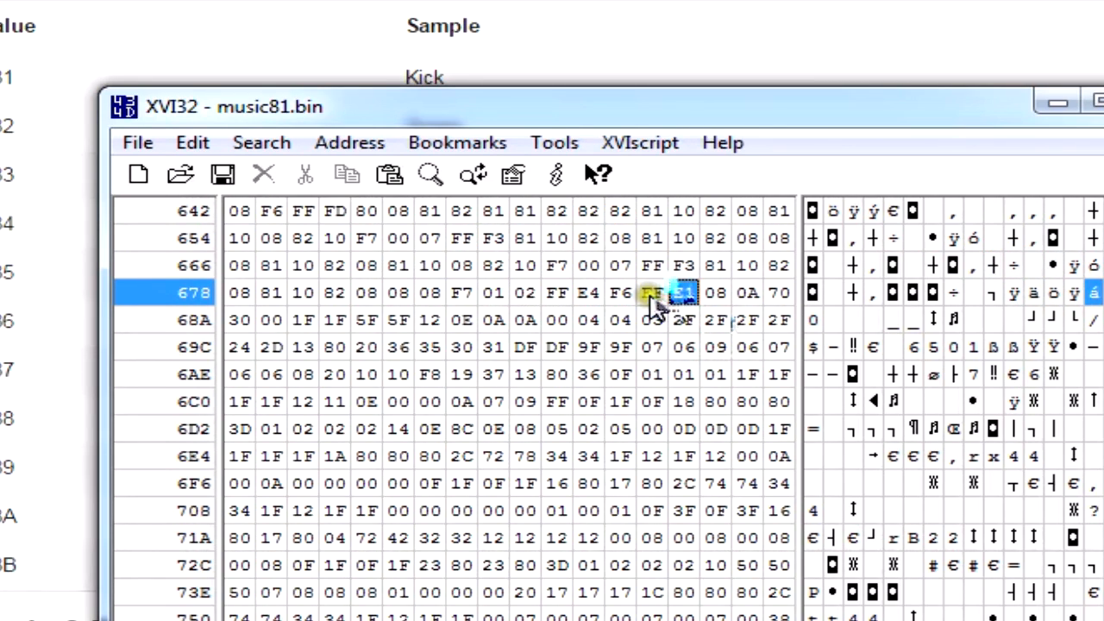
{"action": "left_click_drag", "start_coordinate": [614, 298], "coordinate": [700, 306]}
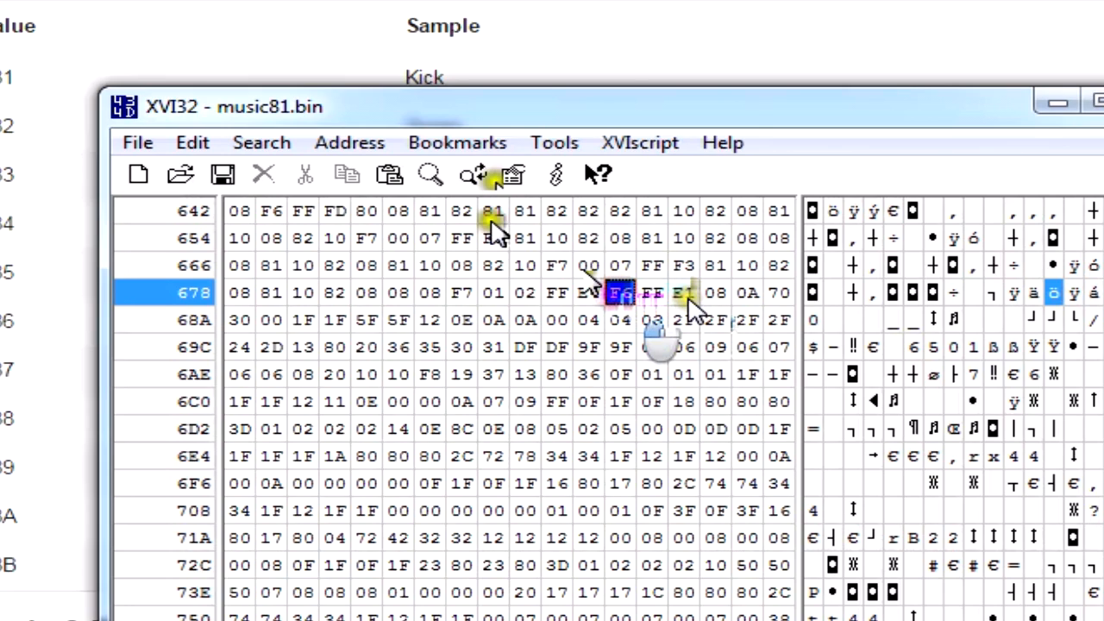
{"action": "left_click", "coordinate": [655, 293]}
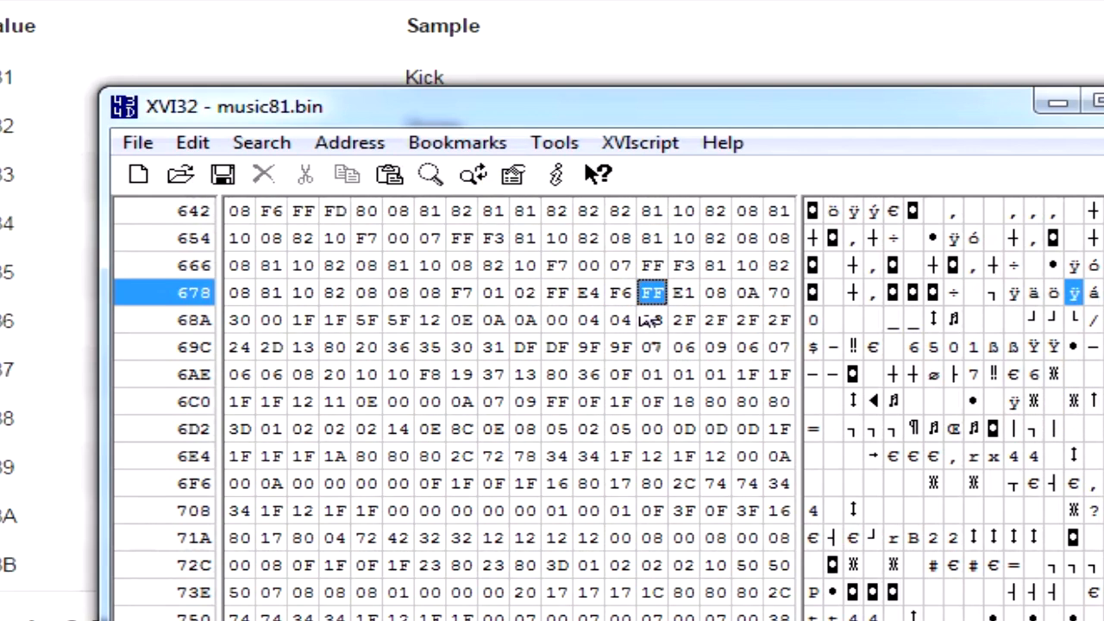
{"action": "scroll", "coordinate": [637, 321], "scroll_direction": "up", "scroll_amount": 2}
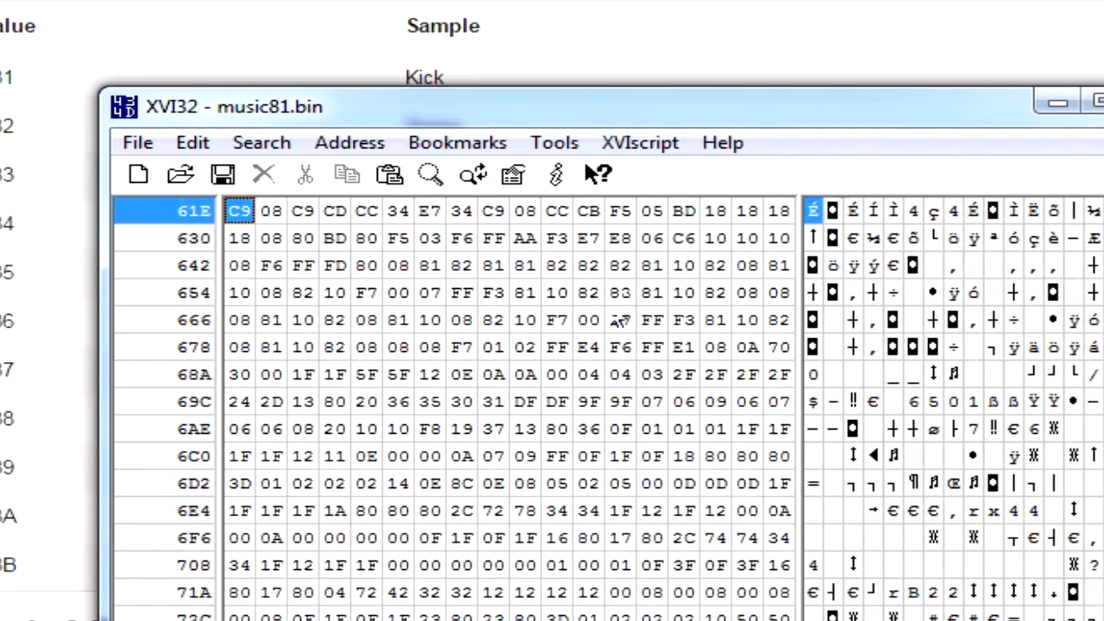
{"action": "scroll", "coordinate": [619, 320], "scroll_direction": "down", "scroll_amount": 2}
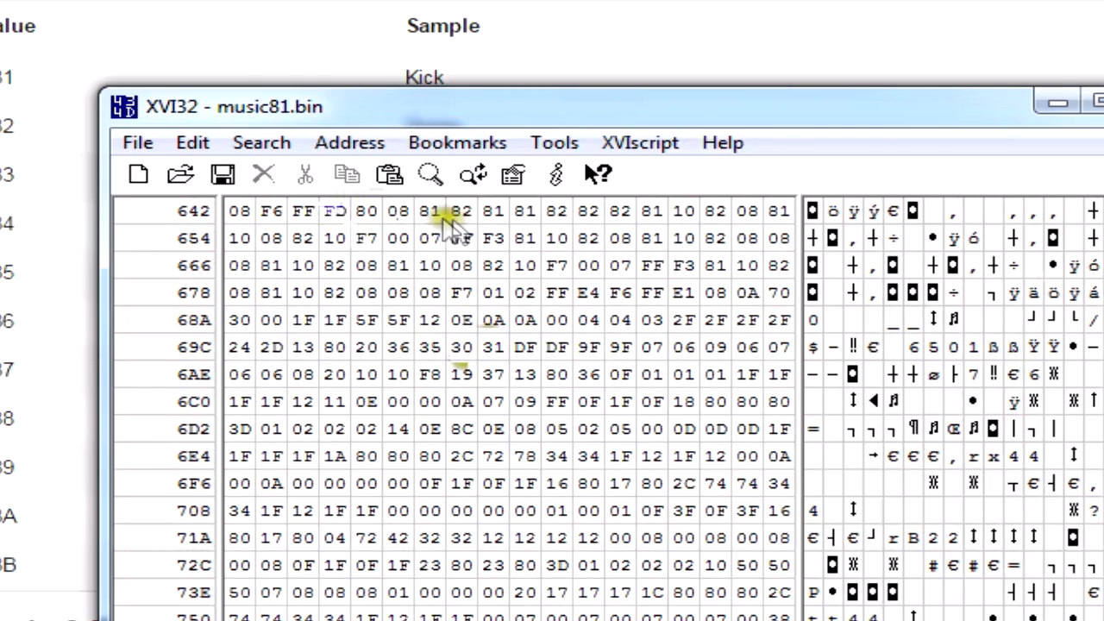
{"action": "left_click", "coordinate": [488, 214]}
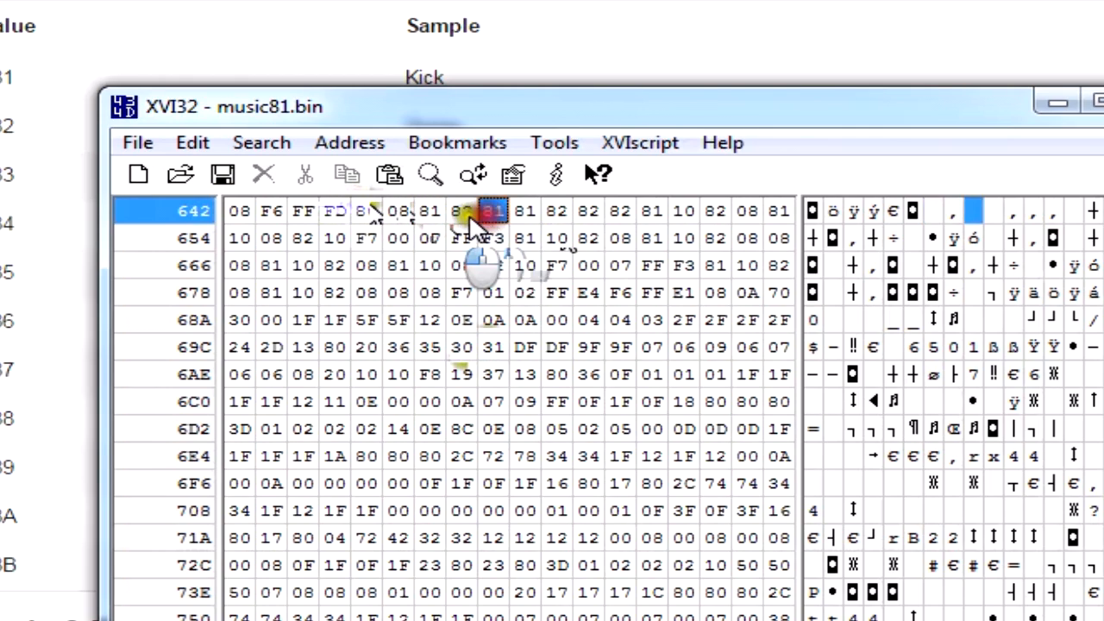
{"action": "left_click", "coordinate": [461, 213]}
{"action": "mouse_move", "coordinate": [479, 96]}
{"action": "left_mouse_down"}
{"action": "mouse_move", "coordinate": [696, 135]}
{"action": "mouse_move", "coordinate": [1103, 142]}
{"action": "mouse_move", "coordinate": [1103, 52]}
{"action": "mouse_move", "coordinate": [1030, 17]}
{"action": "mouse_move", "coordinate": [1060, 17]}
{"action": "mouse_move", "coordinate": [897, 41]}
{"action": "mouse_move", "coordinate": [918, 159]}
{"action": "mouse_move", "coordinate": [868, 34]}
{"action": "mouse_move", "coordinate": [878, 61]}
{"action": "left_mouse_up"}
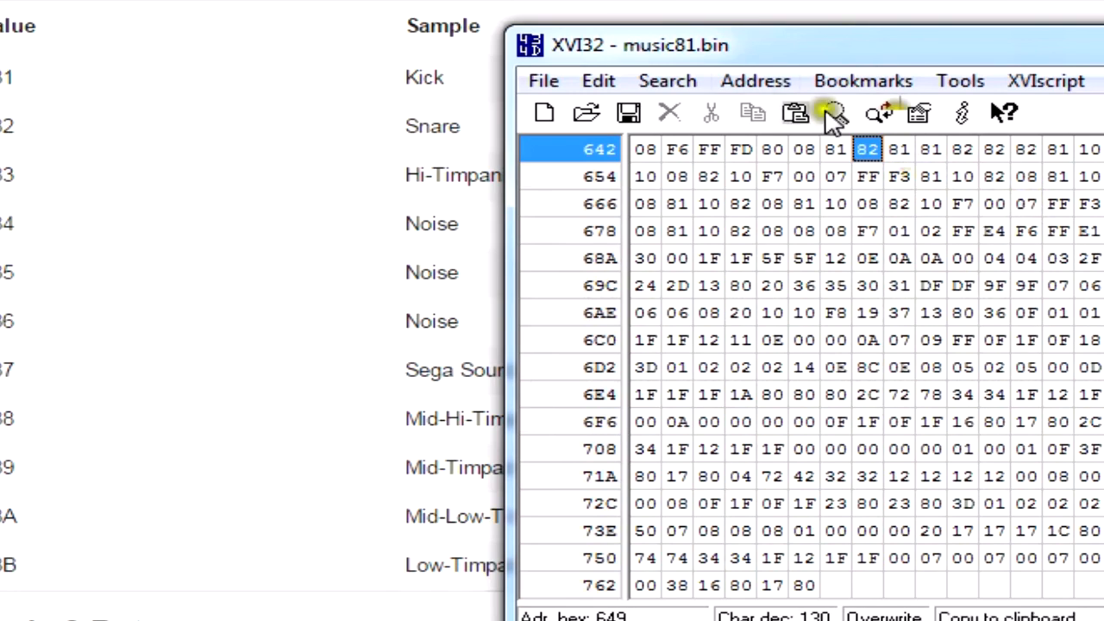
{"action": "mouse_move", "coordinate": [789, 64]}
{"action": "left_mouse_down"}
{"action": "mouse_move", "coordinate": [912, 52]}
{"action": "mouse_move", "coordinate": [879, 51]}
{"action": "left_mouse_up"}
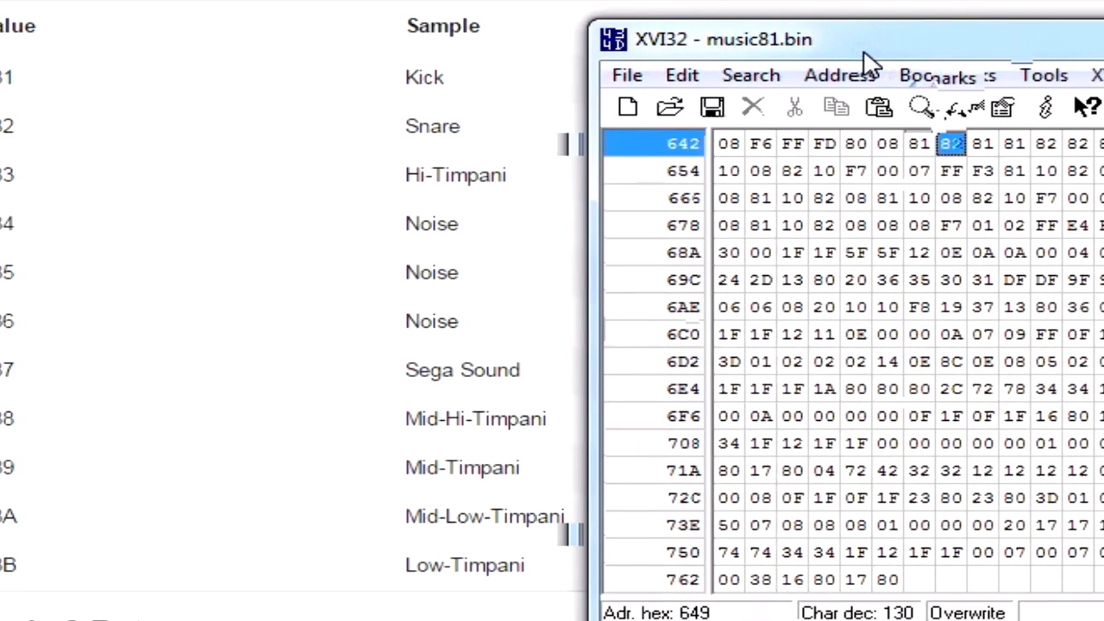
{"action": "type", "text": "83 81 81 "}
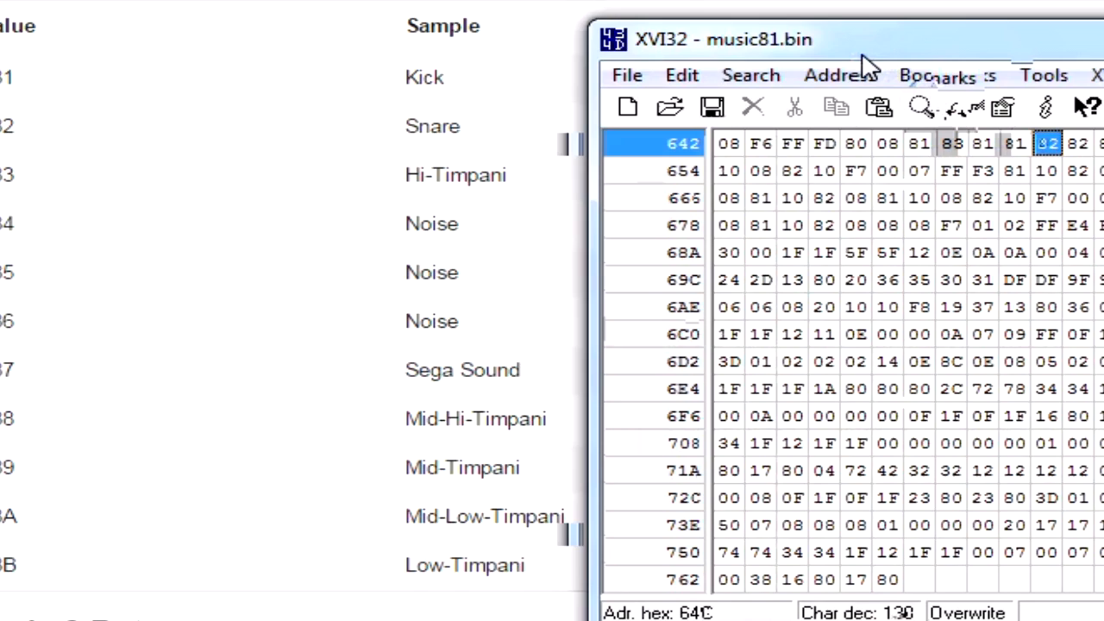
{"action": "type", "text": "83 83"}
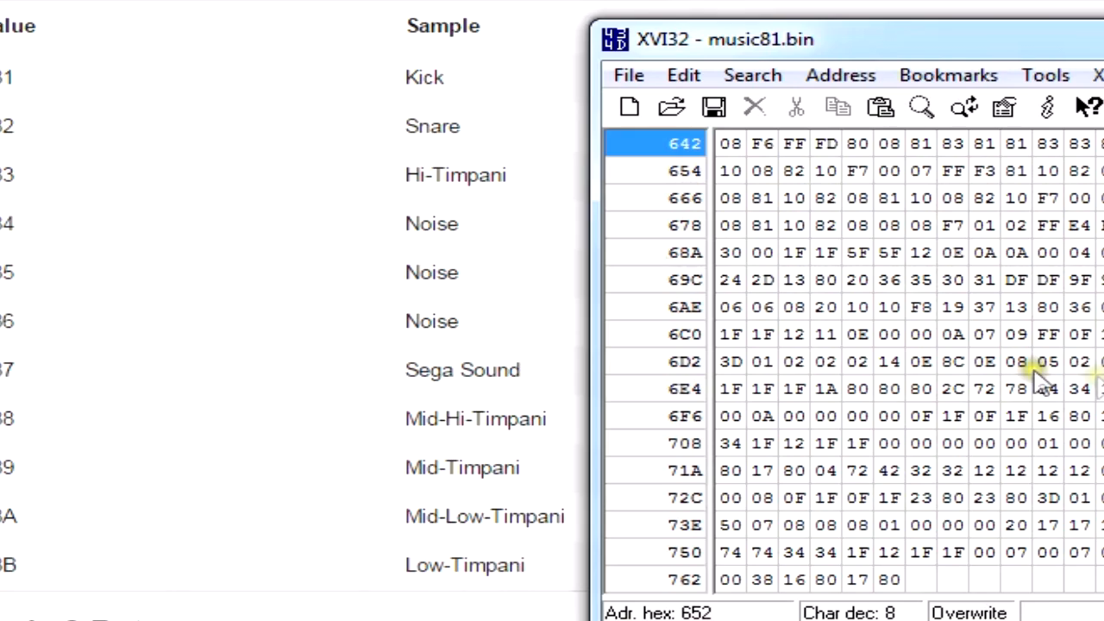
Change the drum sample at hex address 656 to 83 and save music81.bin
{"action": "left_click", "coordinate": [793, 171]}
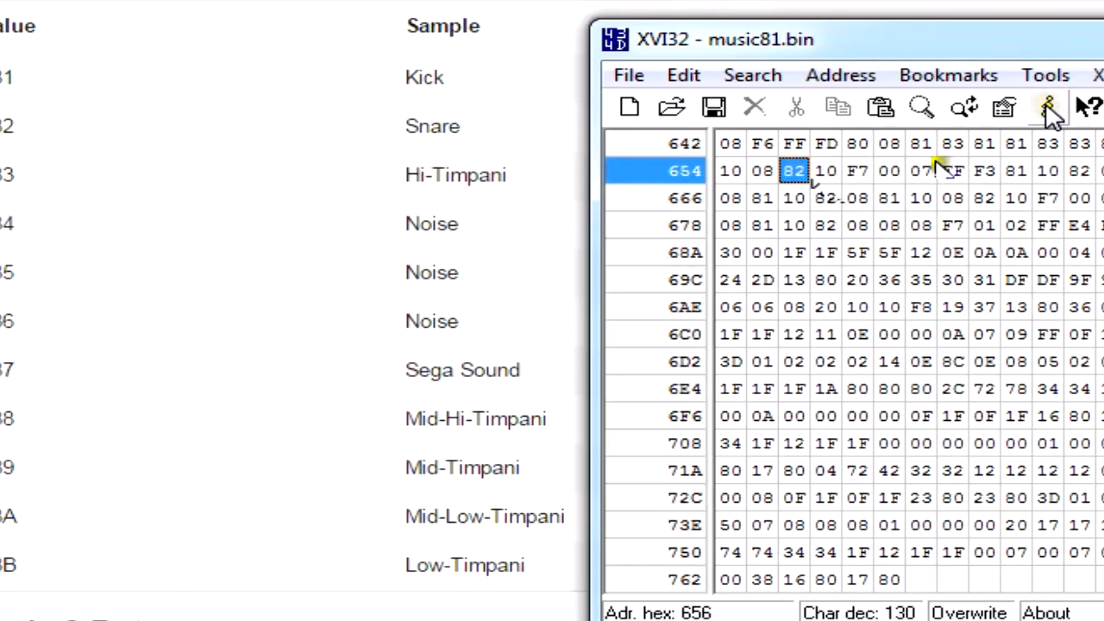
{"action": "type", "text": "83"}
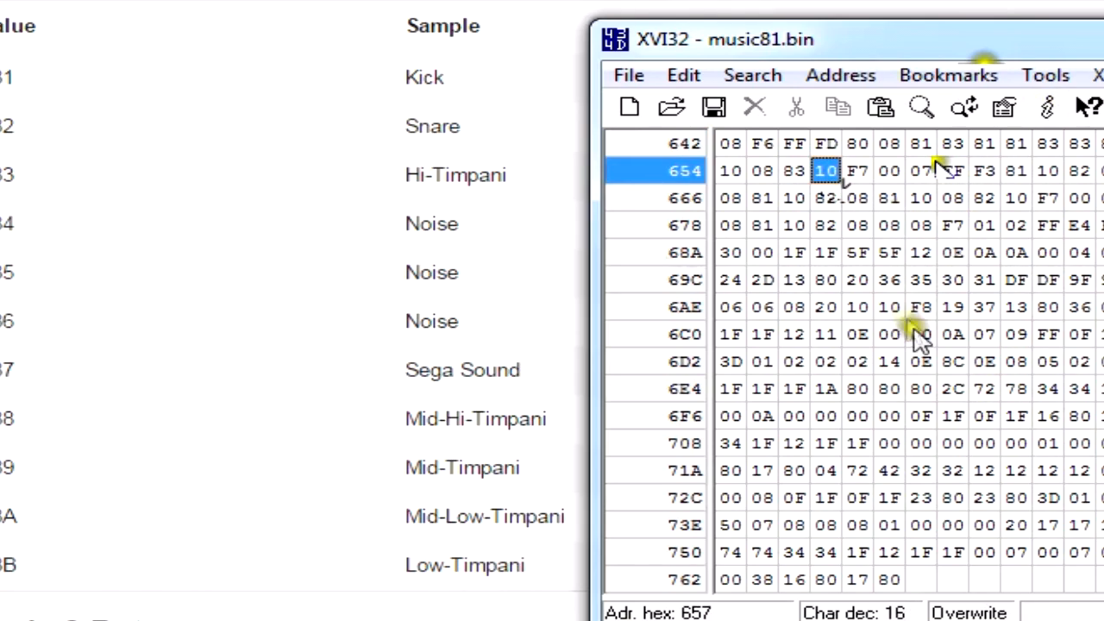
{"action": "left_click", "coordinate": [982, 171]}
{"action": "left_click", "coordinate": [859, 170]}
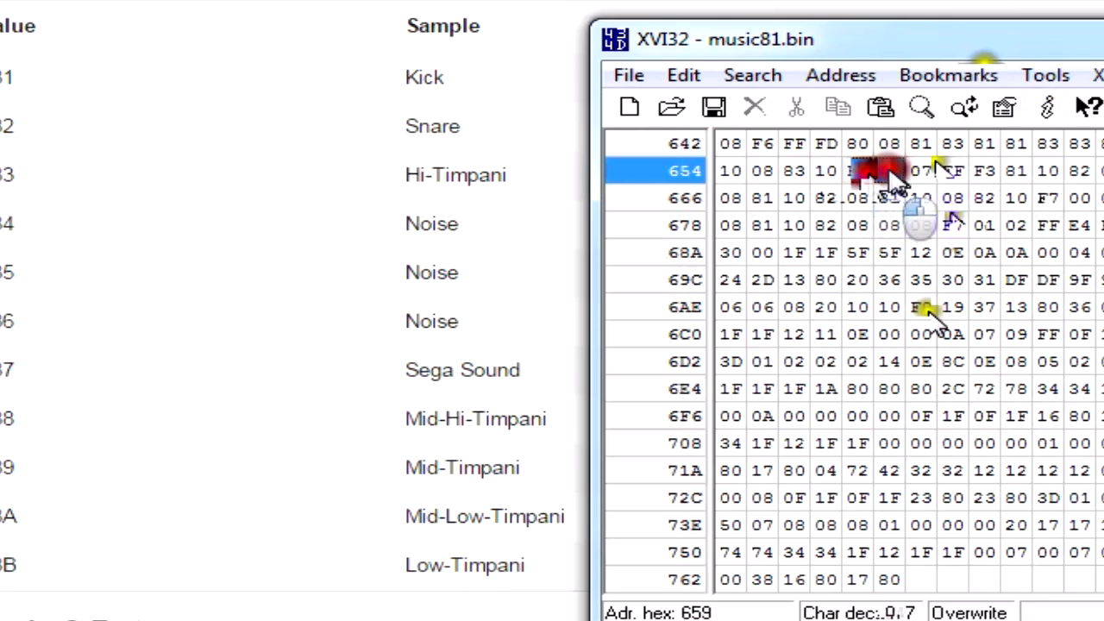
{"action": "left_click", "coordinate": [889, 171]}
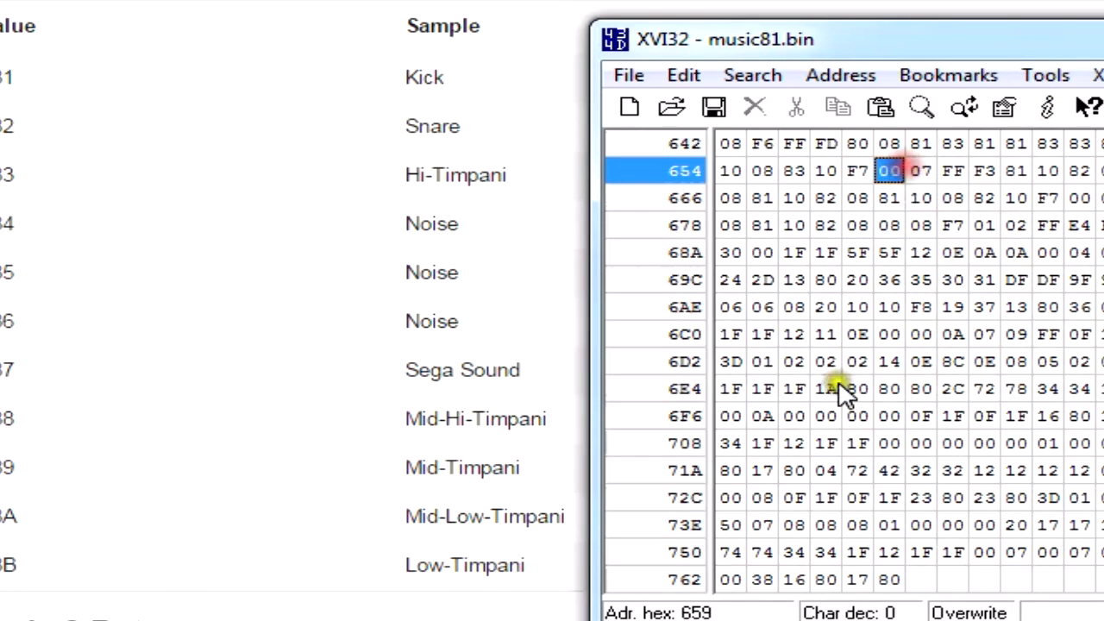
{"action": "left_click", "coordinate": [713, 107]}
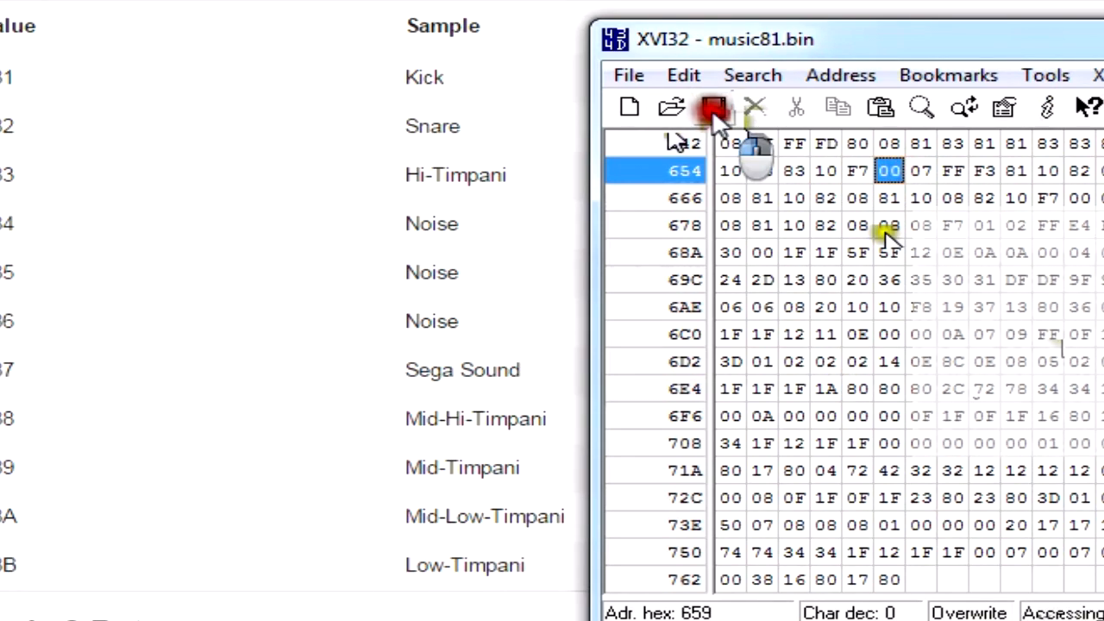
{"action": "left_click", "coordinate": [952, 143]}
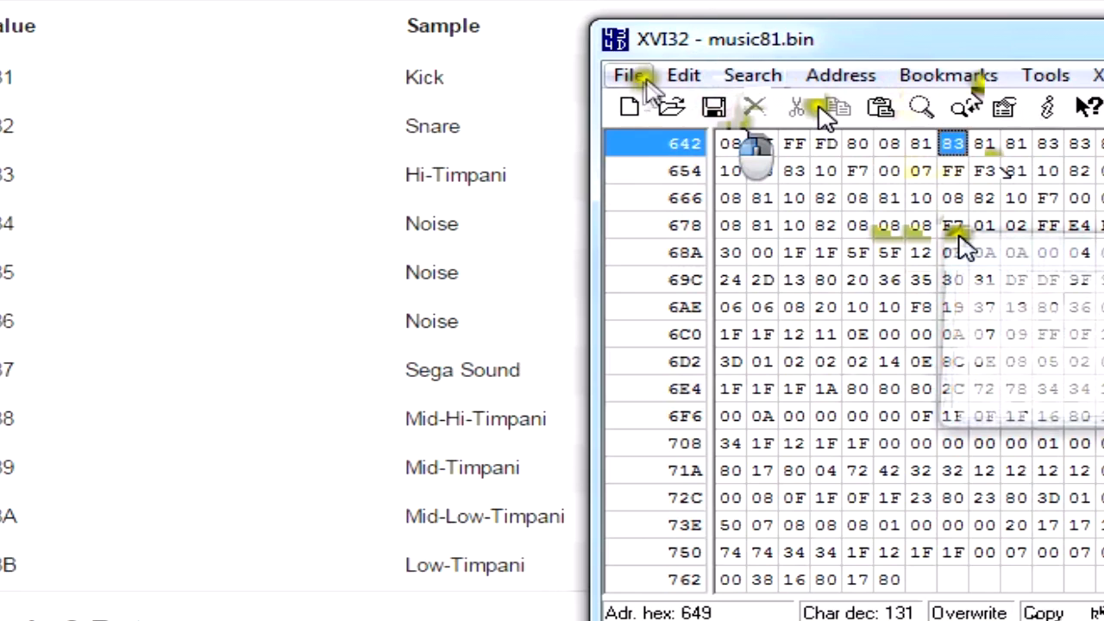
{"action": "left_click", "coordinate": [817, 77]}
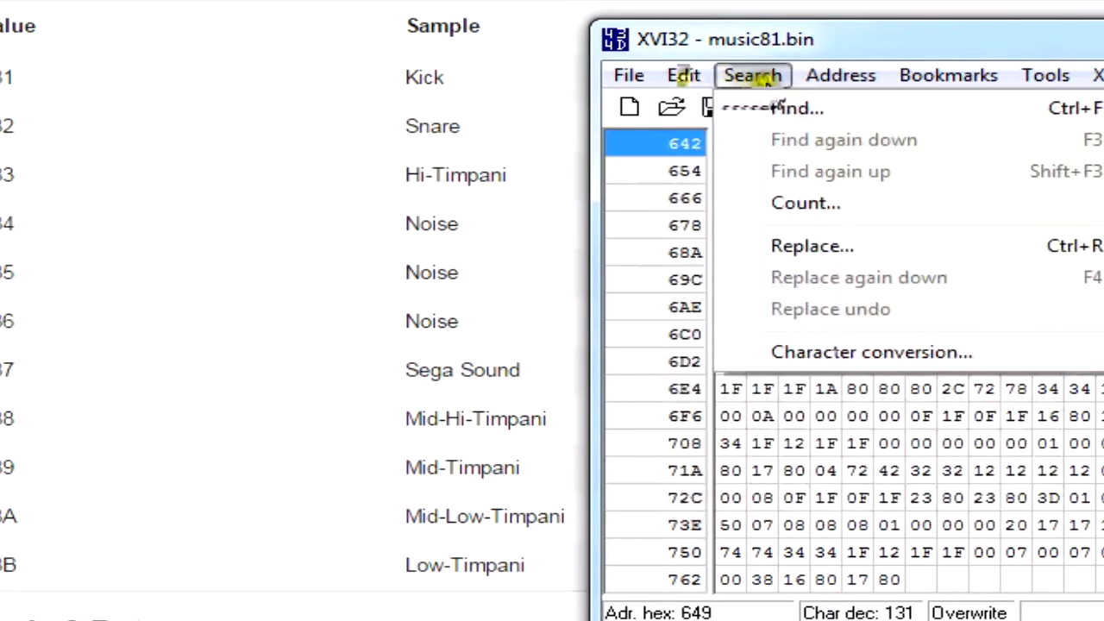
{"action": "left_click", "coordinate": [776, 108]}
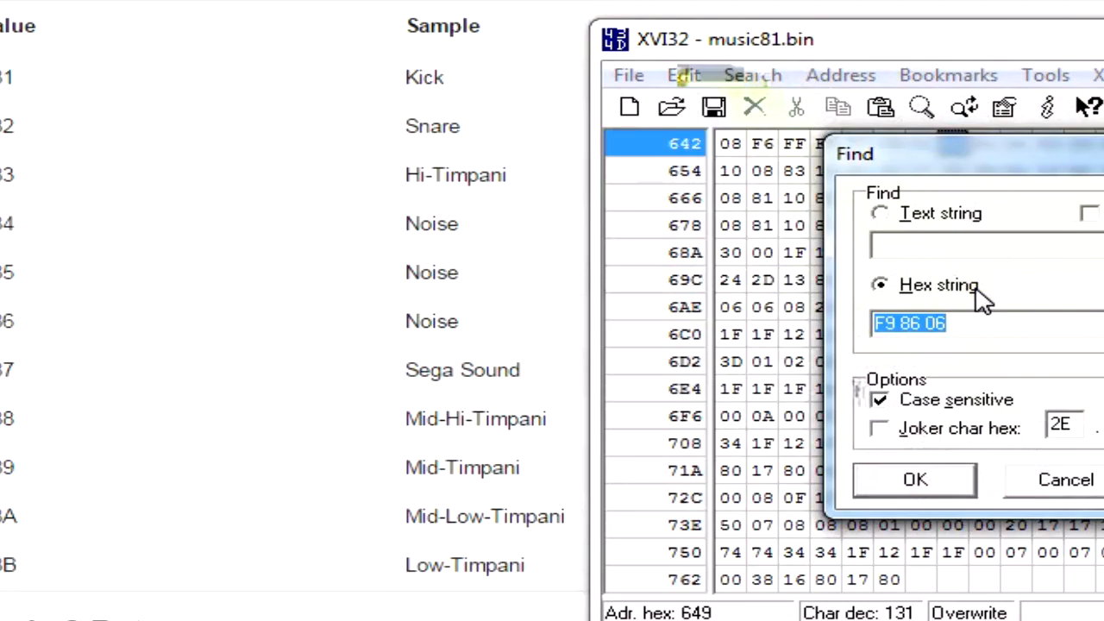
{"action": "left_click", "coordinate": [1059, 476]}
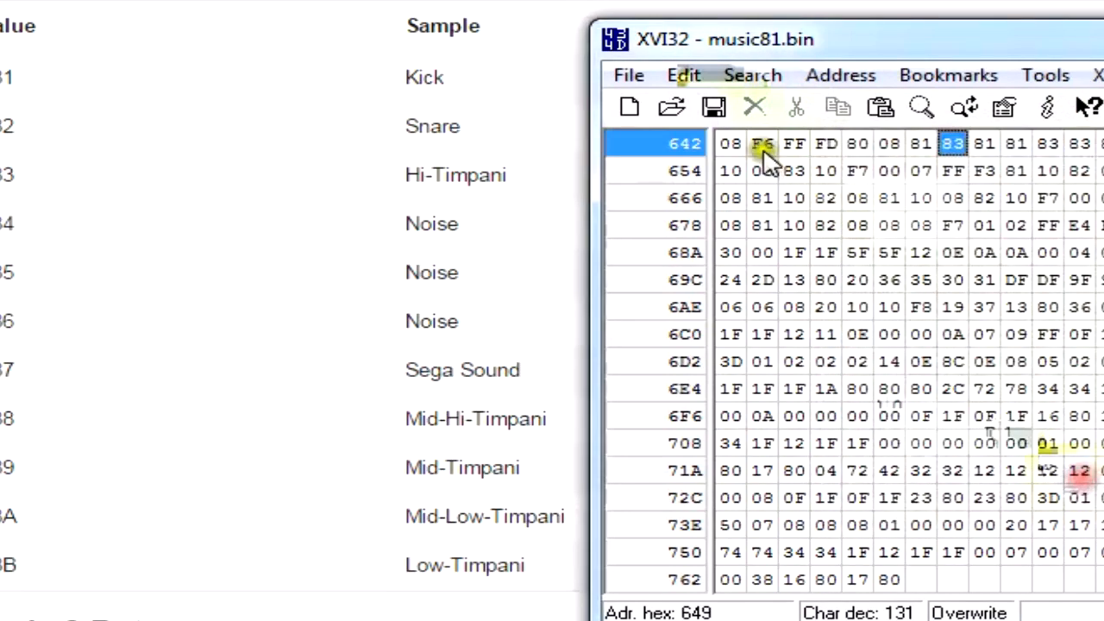
{"action": "left_click", "coordinate": [740, 78]}
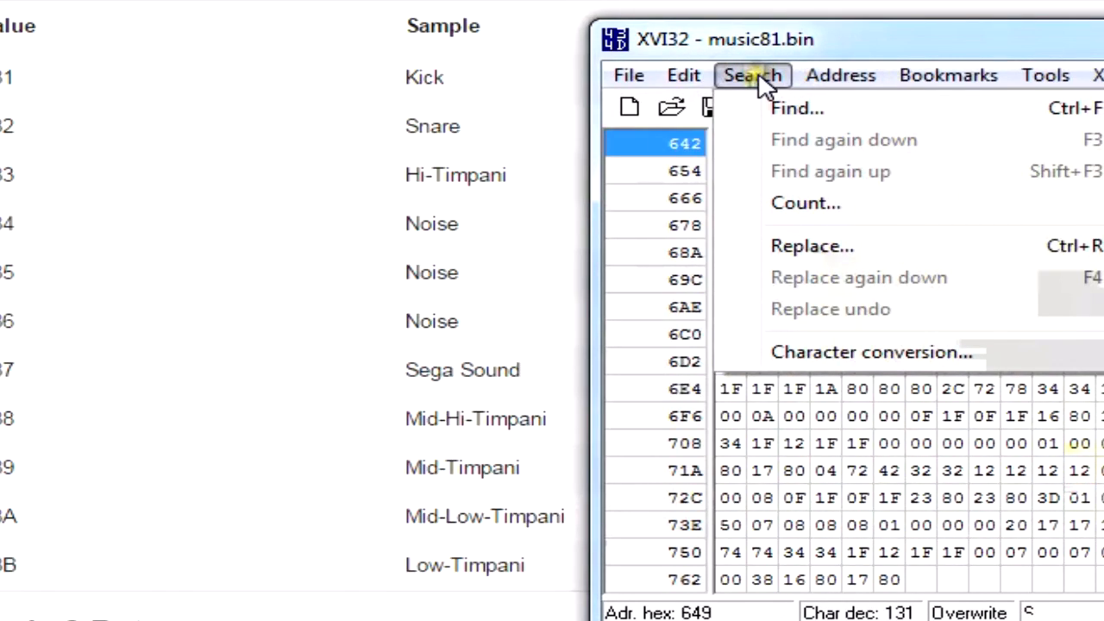
{"action": "left_click", "coordinate": [806, 245]}
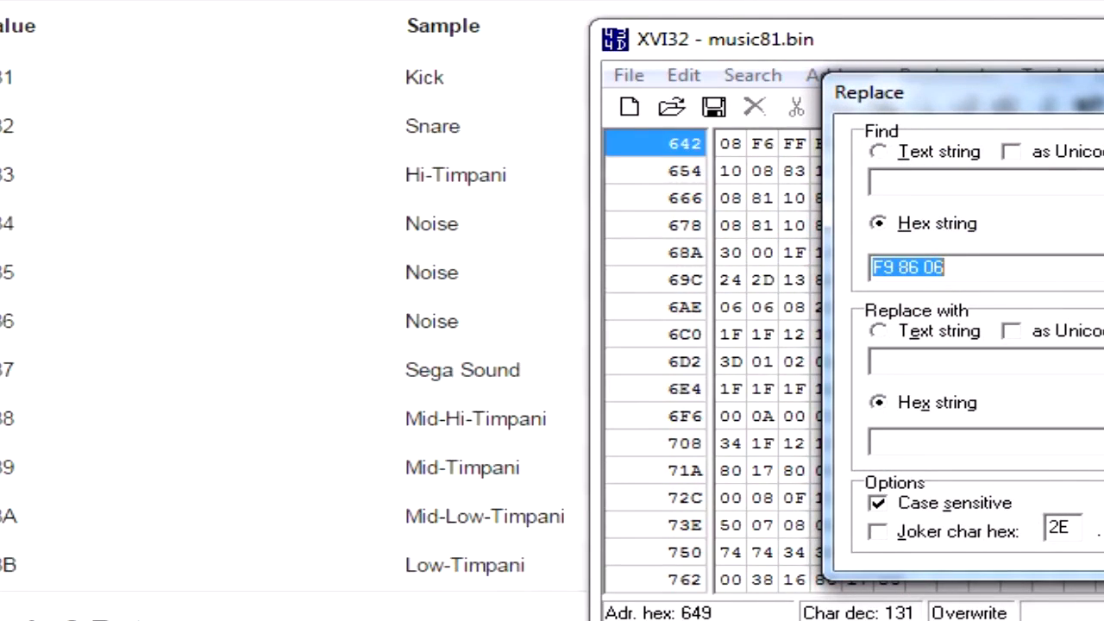
{"action": "left_click", "coordinate": [990, 267]}
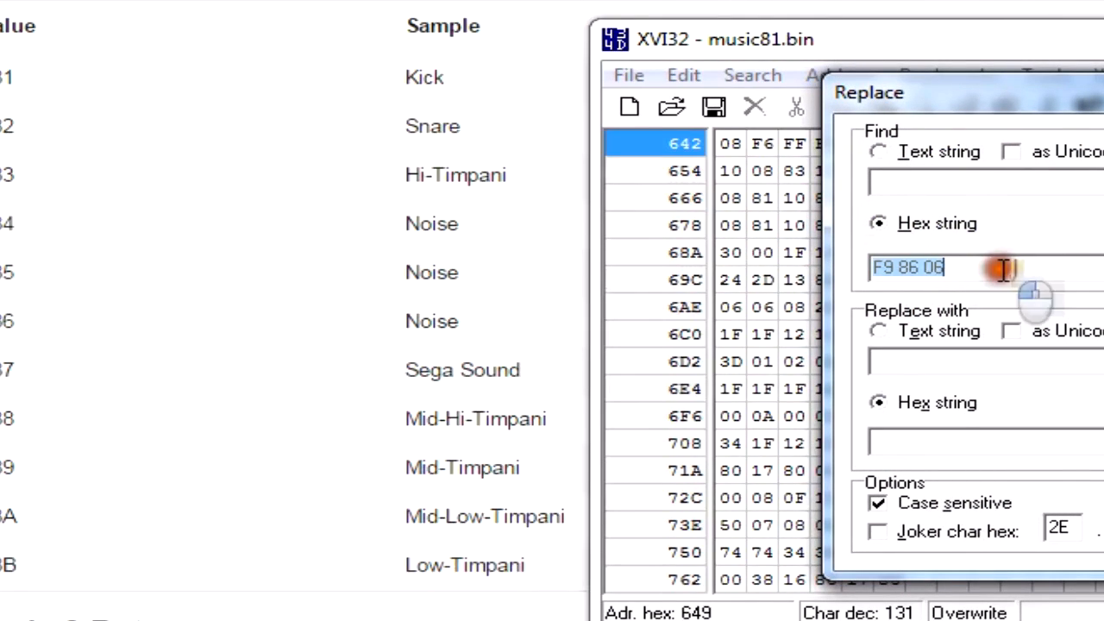
{"action": "left_click_drag", "start_coordinate": [1043, 263], "coordinate": [923, 259]}
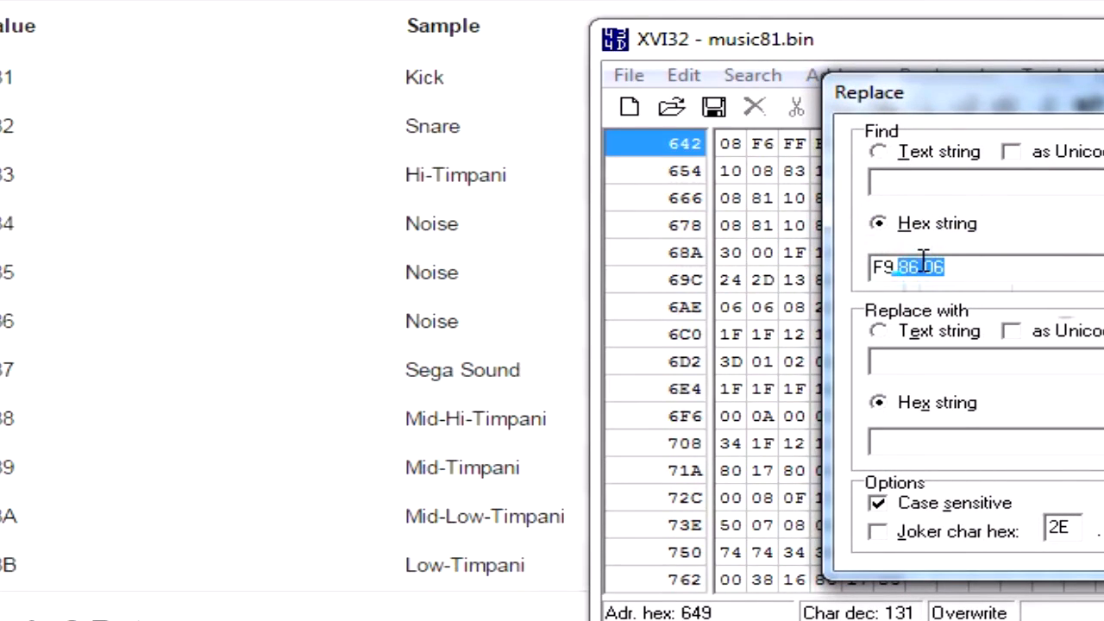
{"action": "left_click", "coordinate": [936, 443]}
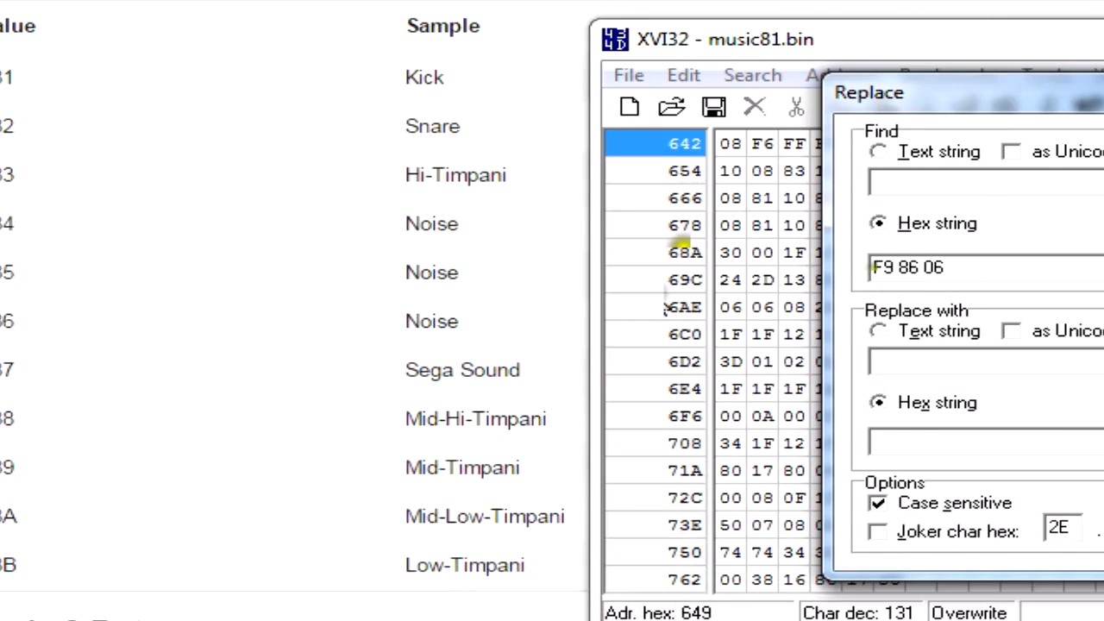
{"action": "key", "text": "Escape"}
Search music81.bin for the hex string F3 and continue to its next occurrence further down
{"action": "left_click", "coordinate": [741, 75]}
{"action": "left_click", "coordinate": [819, 106]}
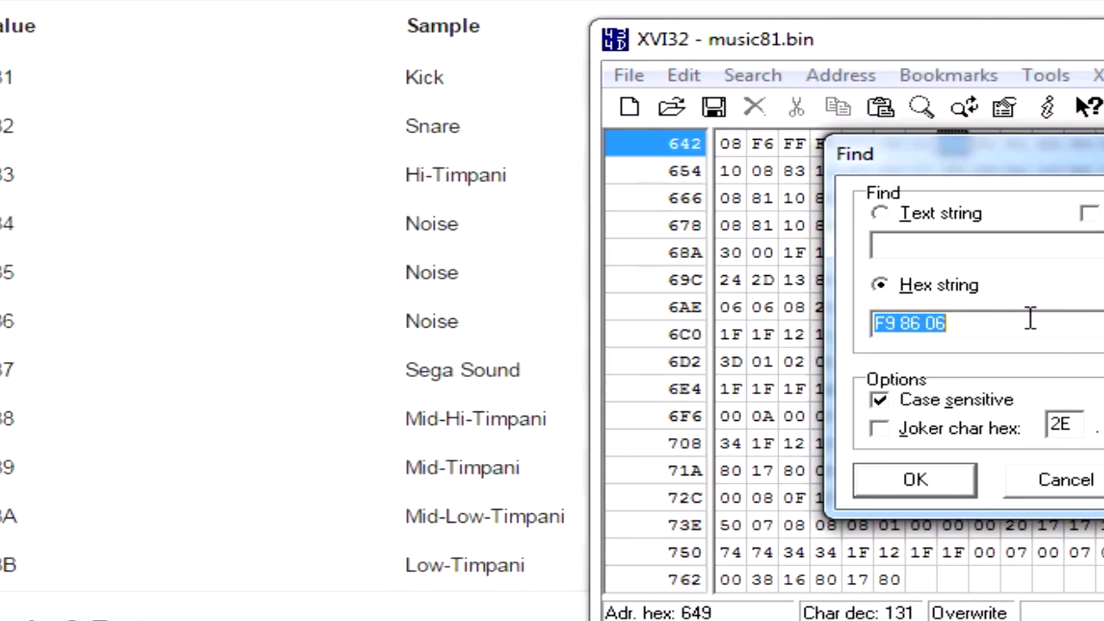
{"action": "type", "text": "F3"}
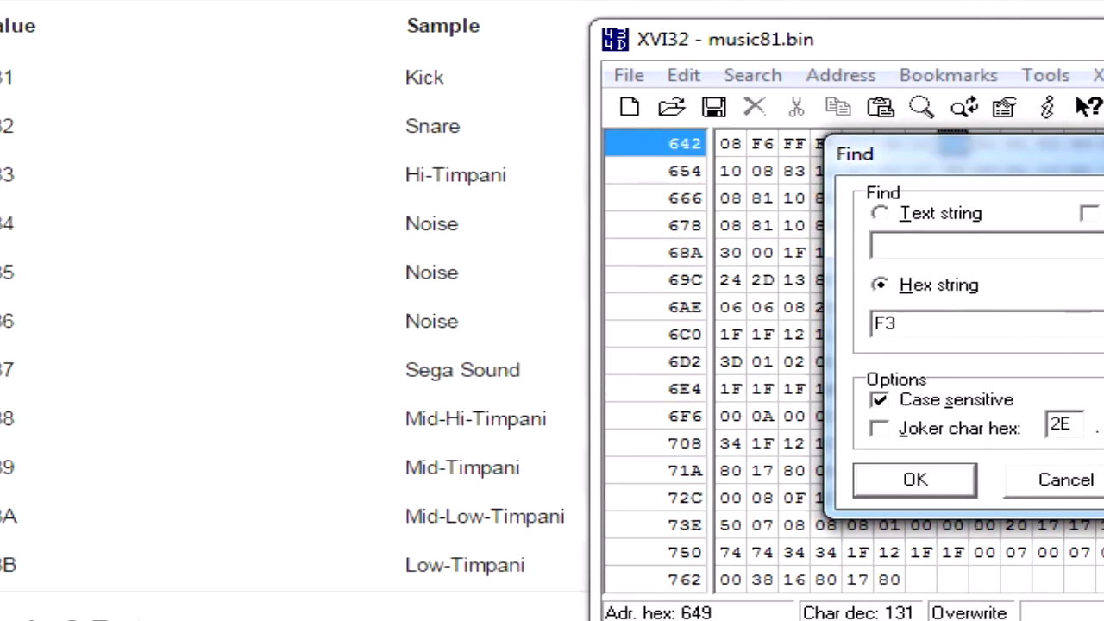
{"action": "left_click", "coordinate": [946, 483]}
{"action": "left_click", "coordinate": [951, 482]}
{"action": "left_click", "coordinate": [747, 76]}
{"action": "left_click", "coordinate": [769, 110]}
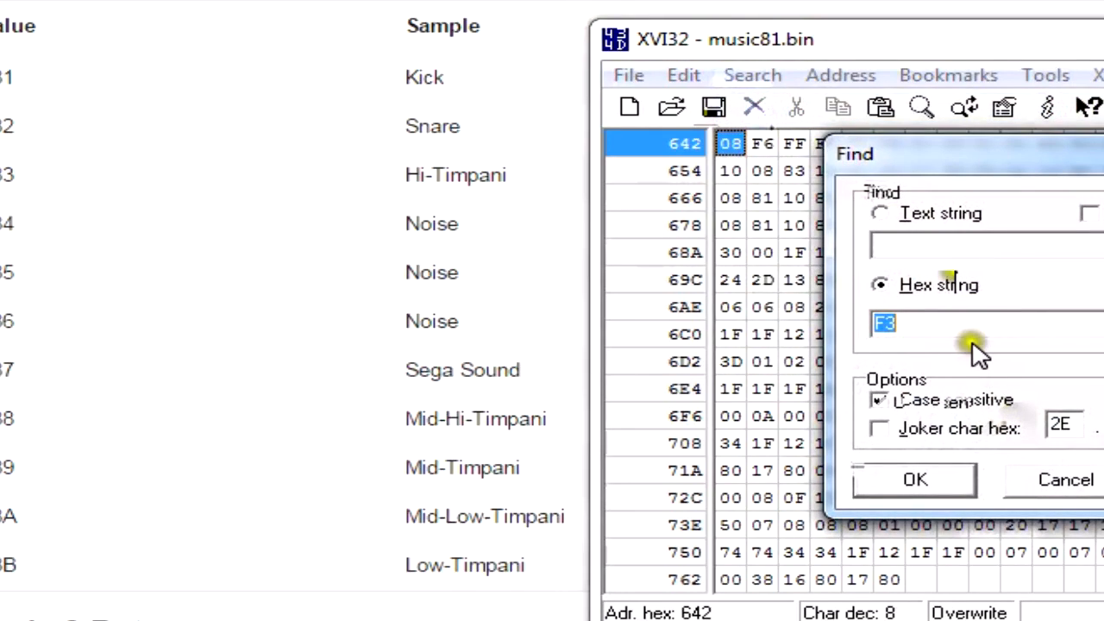
{"action": "left_click", "coordinate": [951, 482]}
{"action": "left_click", "coordinate": [765, 75]}
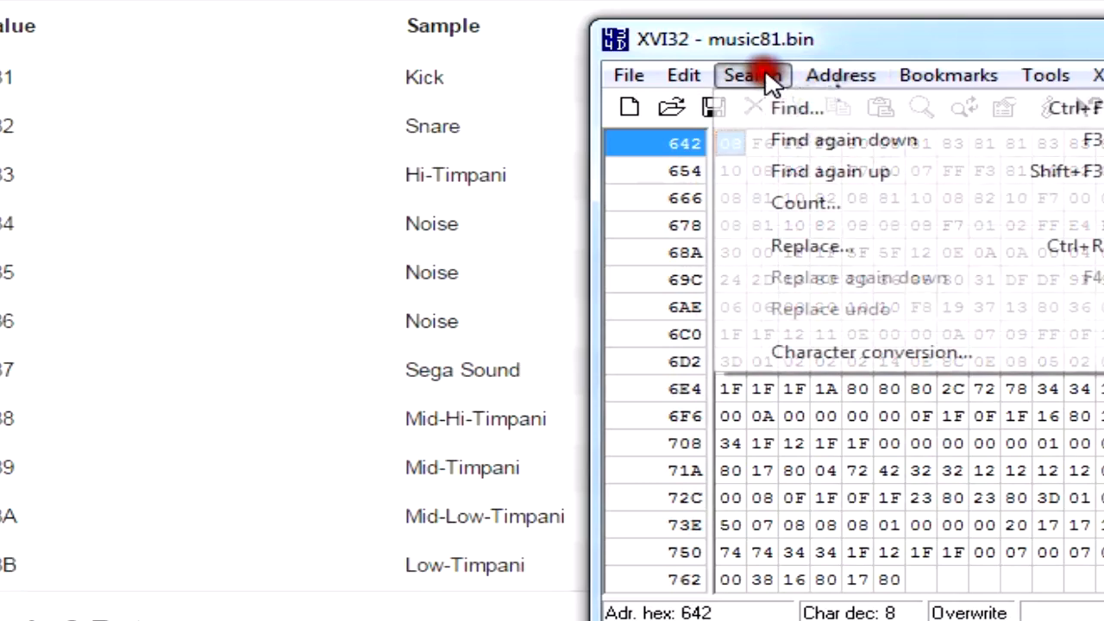
{"action": "left_click", "coordinate": [809, 142]}
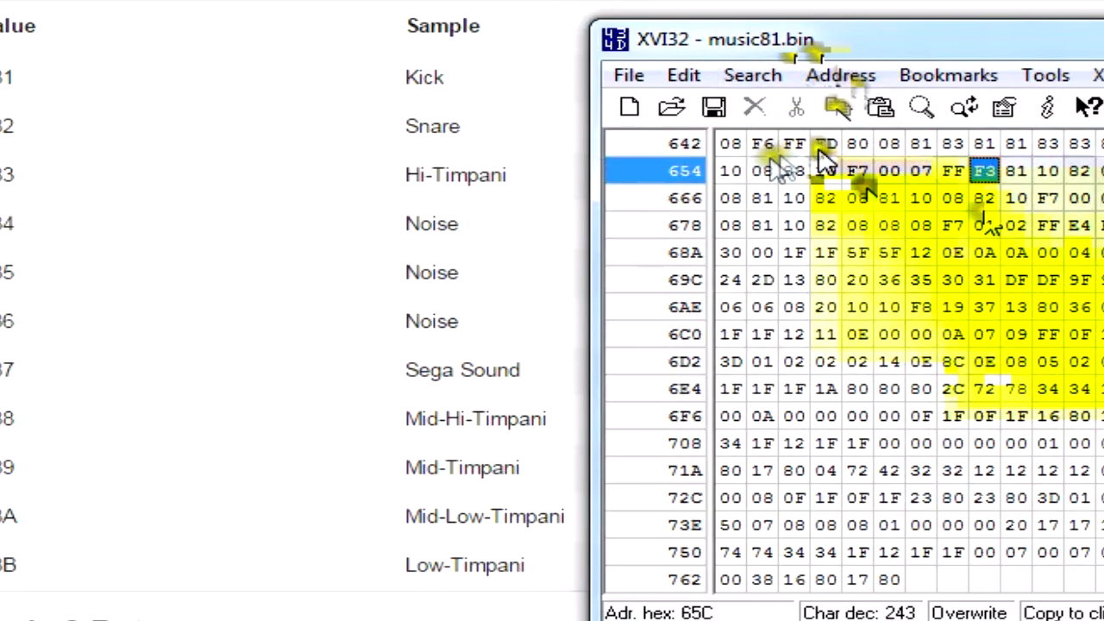
Bring the hex editor window further into view, go to hex address 646 and save music81.bin
{"action": "left_click", "coordinate": [752, 75]}
{"action": "left_click", "coordinate": [854, 205]}
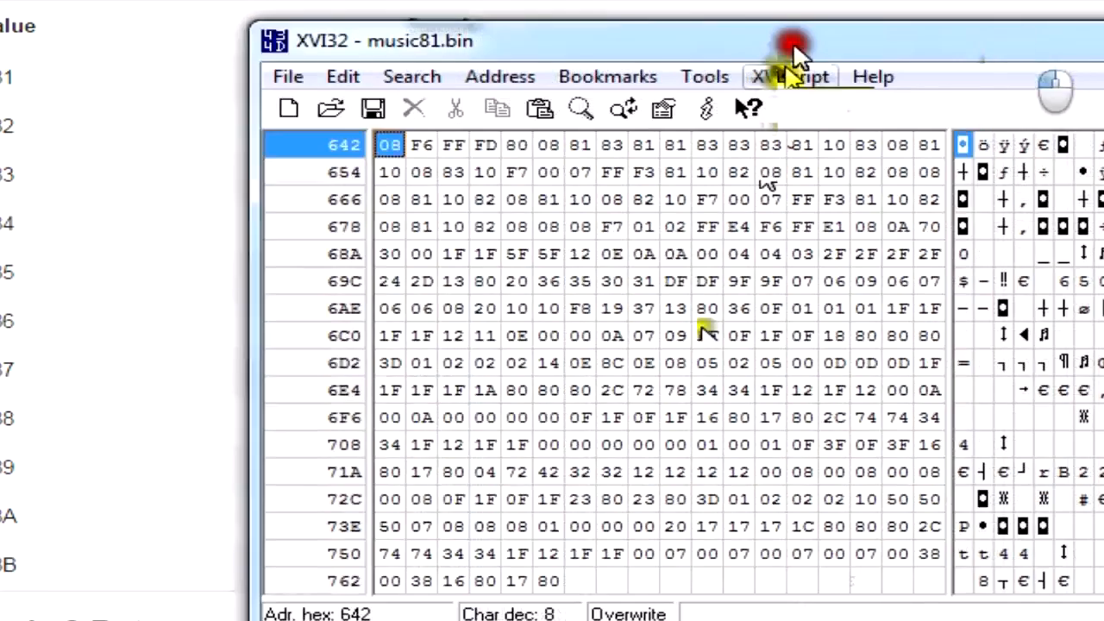
{"action": "left_click_drag", "start_coordinate": [793, 46], "coordinate": [776, 46]}
{"action": "left_click_drag", "start_coordinate": [1103, 569], "coordinate": [1103, 147]}
{"action": "left_click", "coordinate": [487, 76]}
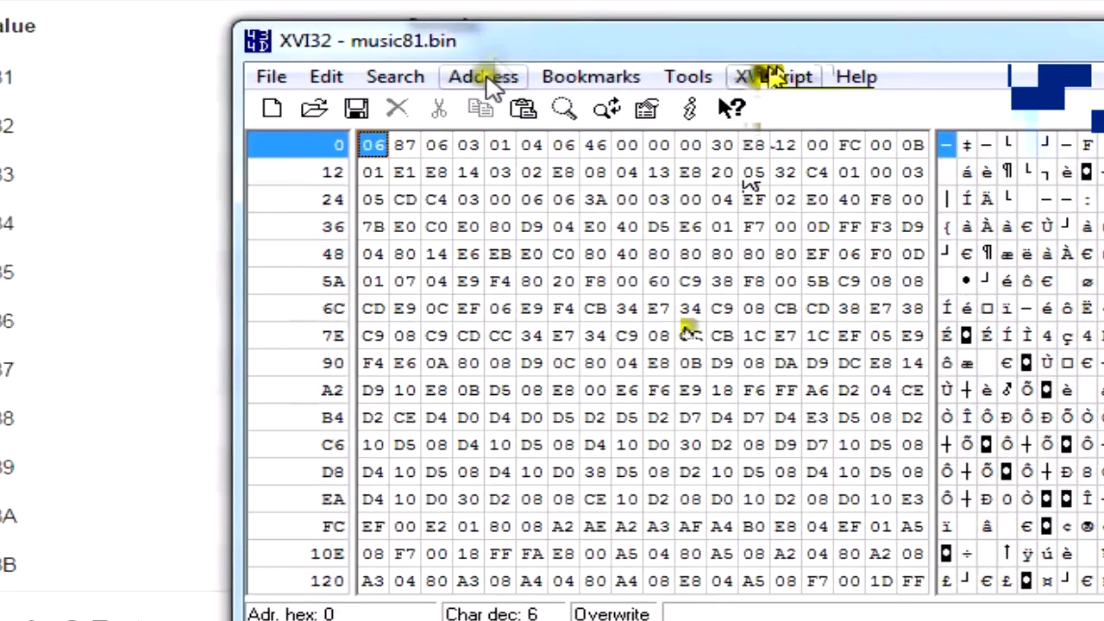
{"action": "left_click", "coordinate": [505, 105]}
{"action": "left_click", "coordinate": [638, 436]}
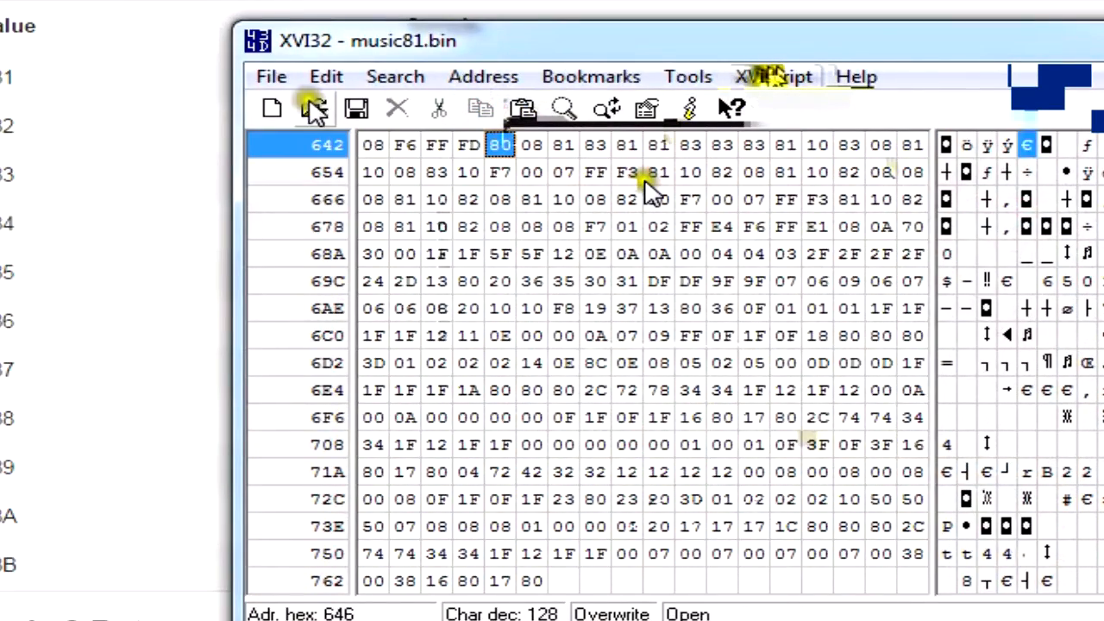
{"action": "left_click", "coordinate": [356, 108]}
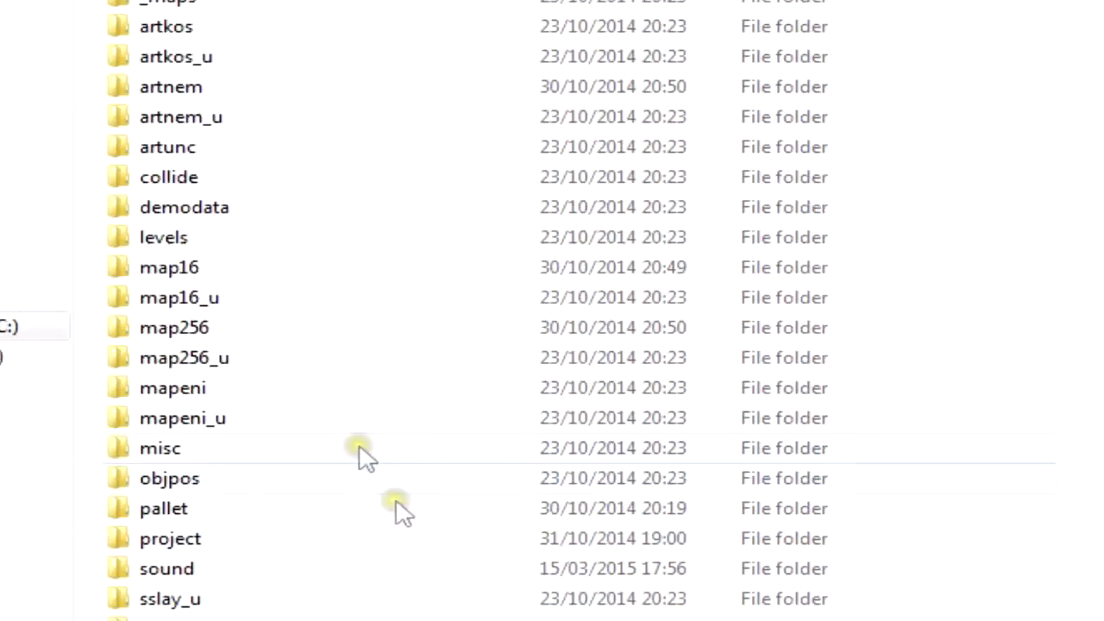
Rebuild the ROM from the disassembly folder and close the finished build console
{"action": "scroll", "coordinate": [397, 510], "scroll_direction": "down", "scroll_amount": 3}
{"action": "double_click", "coordinate": [257, 283]}
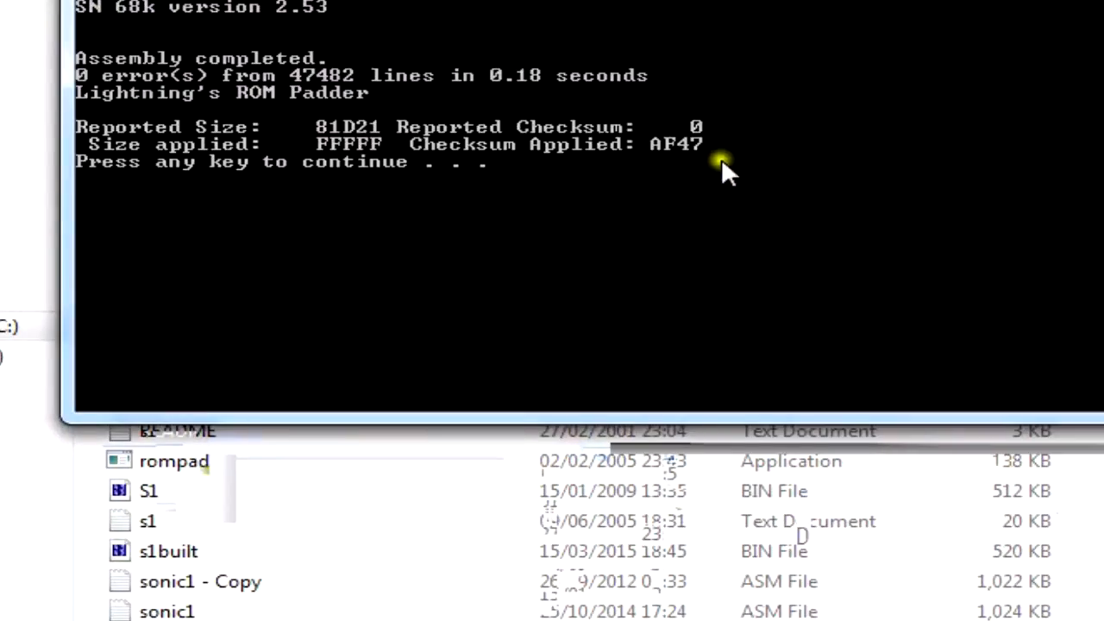
{"action": "key", "text": "Return"}
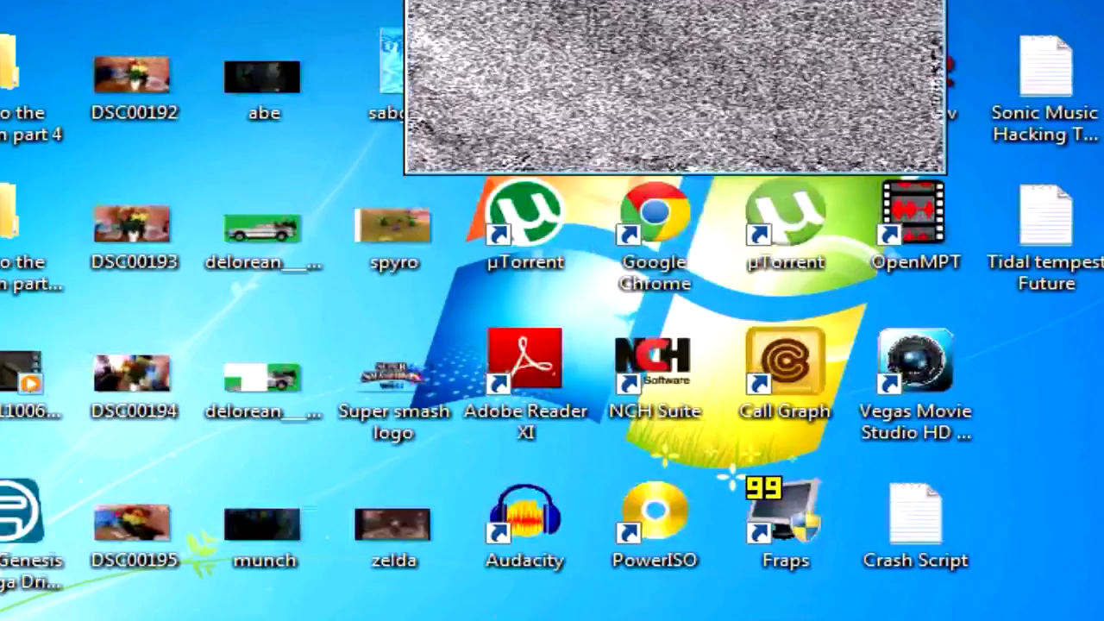
Load the rebuilt ROM in the emulator and go to the game's level select
{"action": "left_click", "coordinate": [427, 2]}
{"action": "left_click", "coordinate": [567, 26]}
{"action": "left_click", "coordinate": [871, 379]}
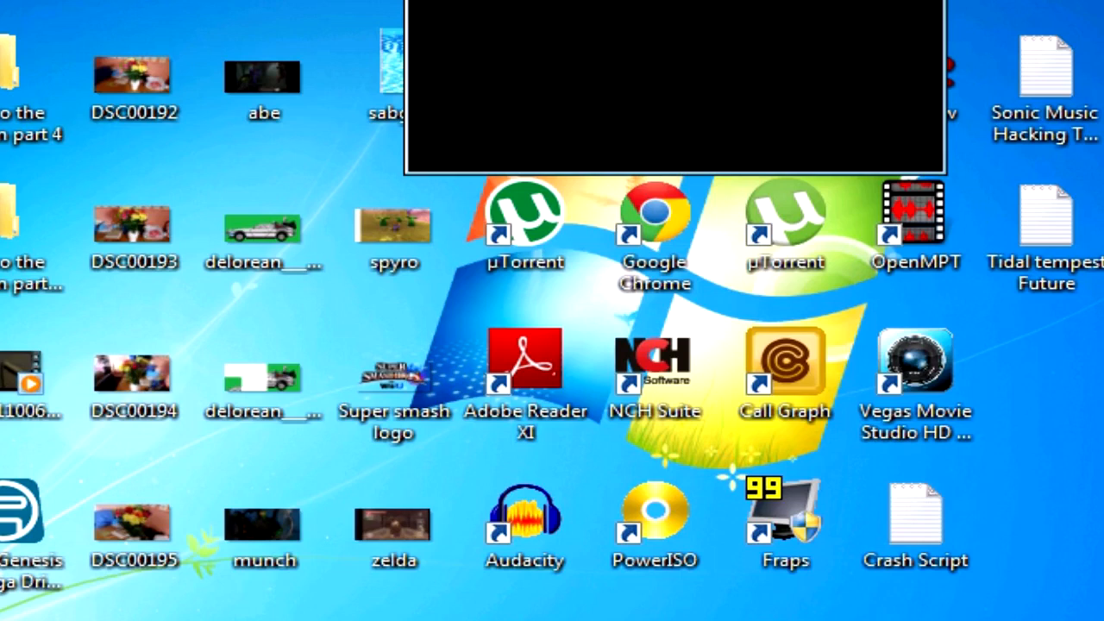
{"action": "key", "text": "Return"}
{"action": "key", "text": "Up"}
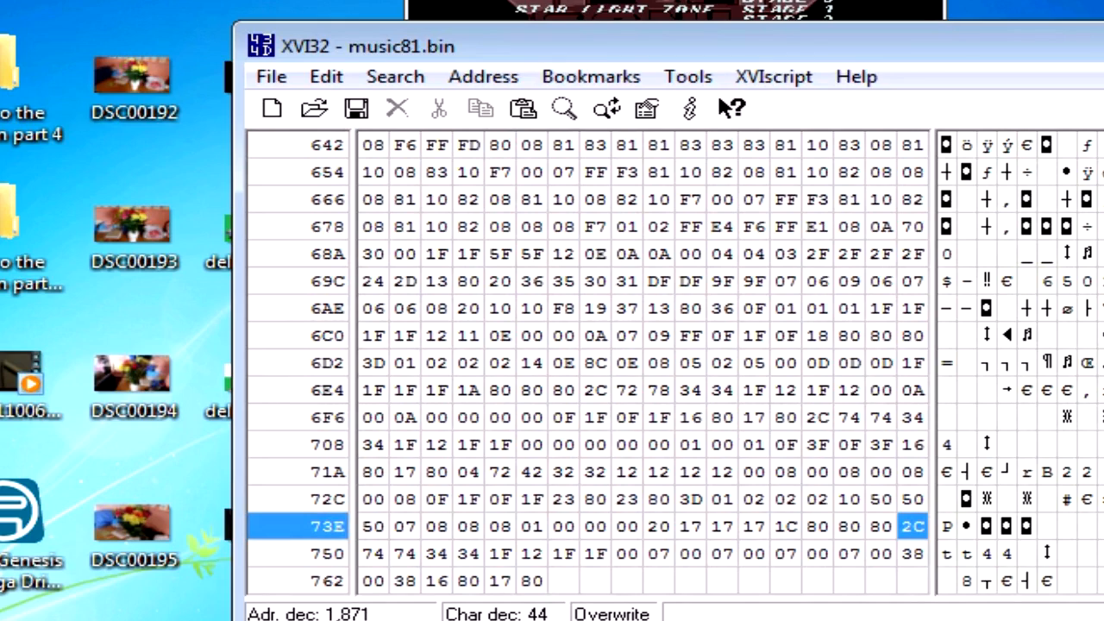
Set the header byte at hex address 5 of music81.bin to 03 and save the file
{"action": "scroll", "coordinate": [586, 362], "scroll_direction": "up", "scroll_amount": 20}
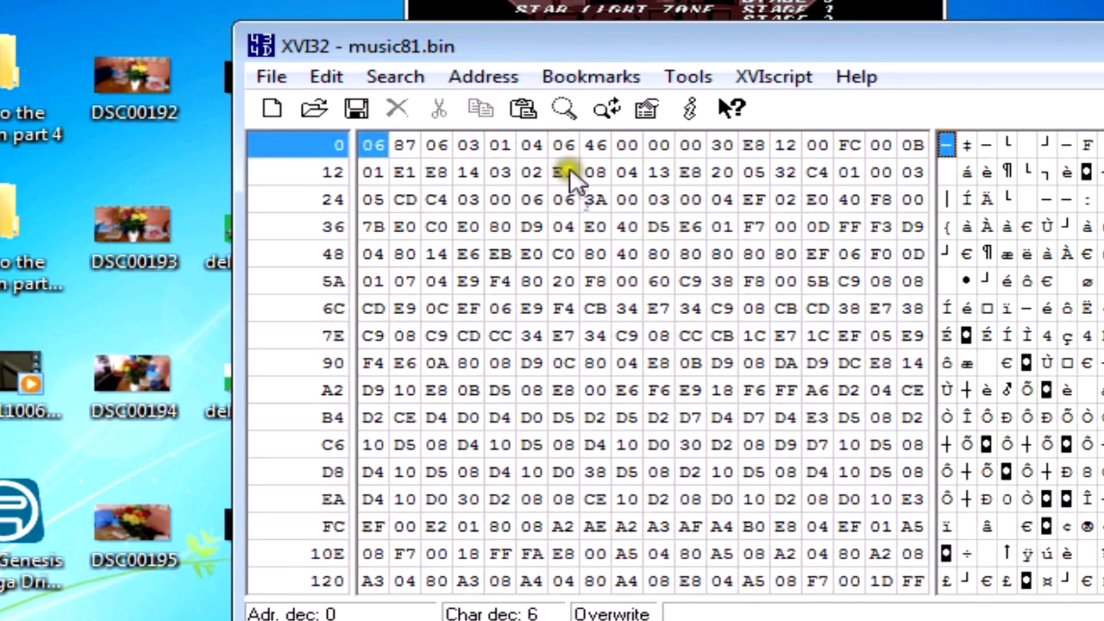
{"action": "left_click", "coordinate": [529, 145]}
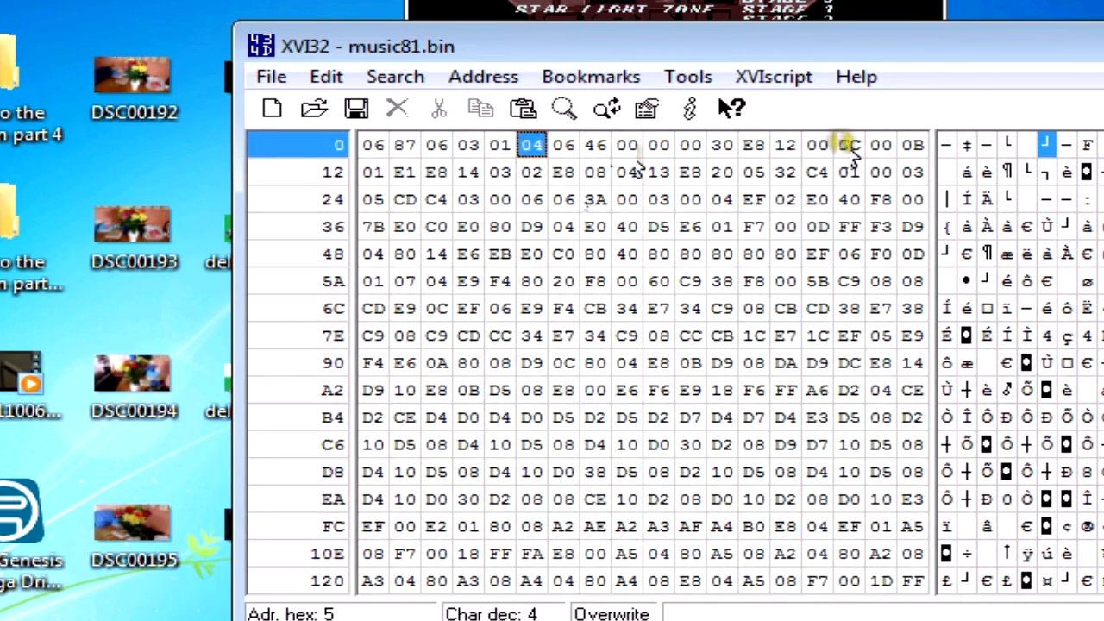
{"action": "type", "text": "03"}
{"action": "key", "text": "ctrl+s"}
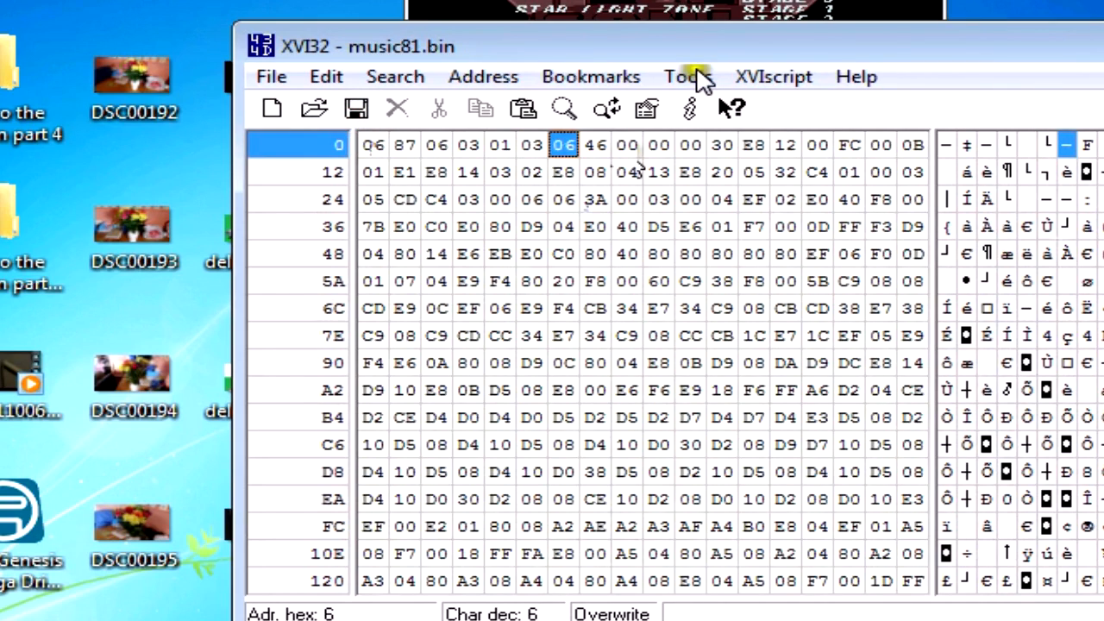
Check the end and the beginning of music81.bin and close the hex editor
{"action": "key", "text": "ctrl+End"}
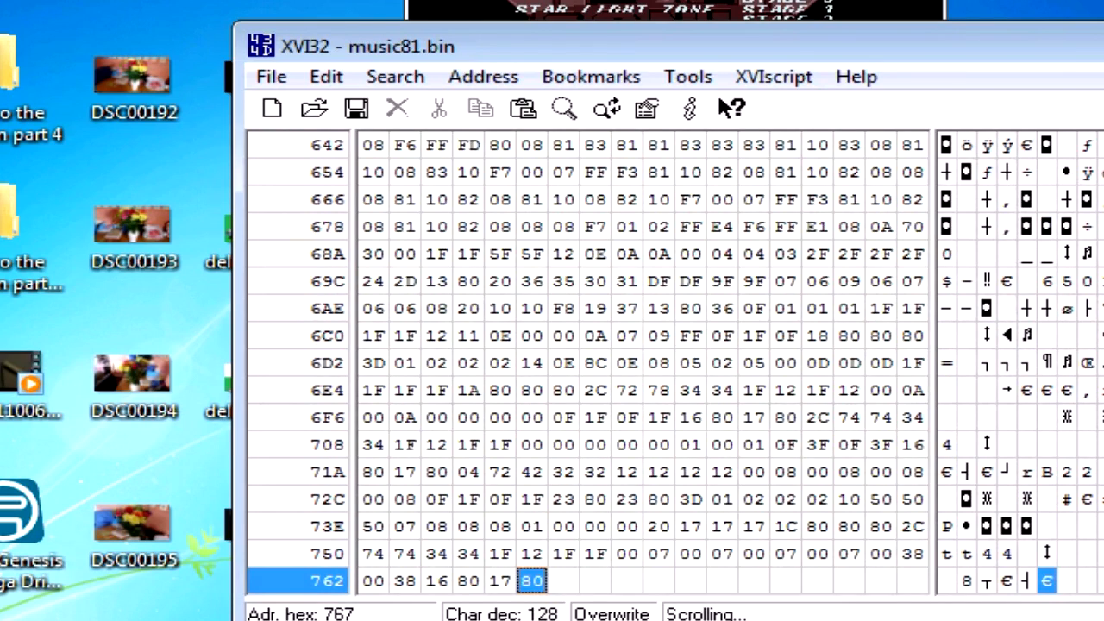
{"action": "key", "text": "ctrl+Home"}
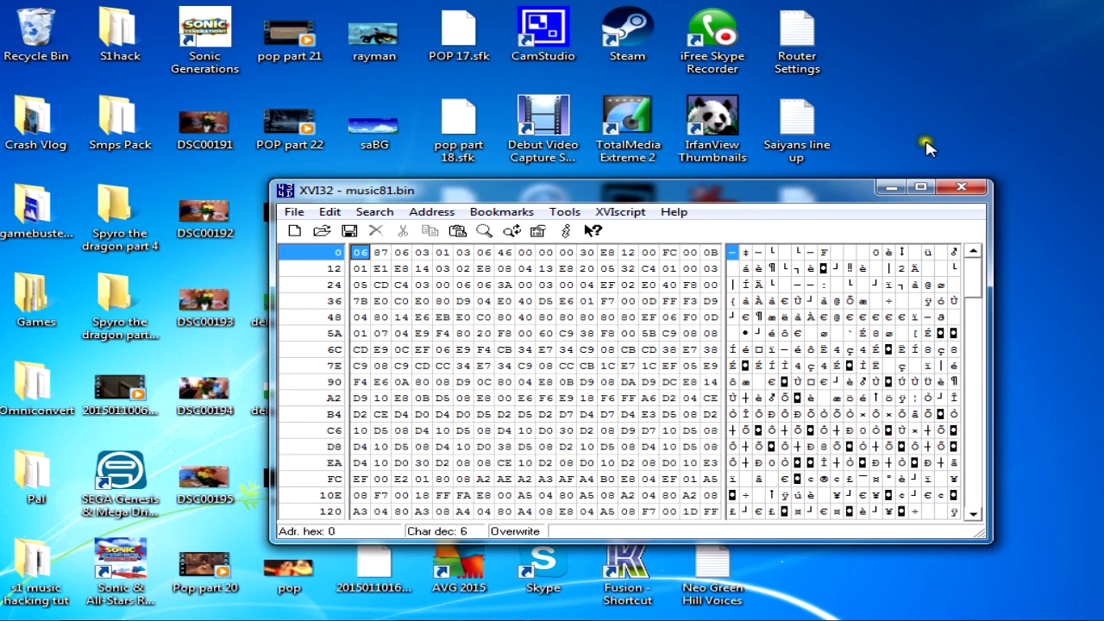
{"action": "left_click", "coordinate": [961, 186]}
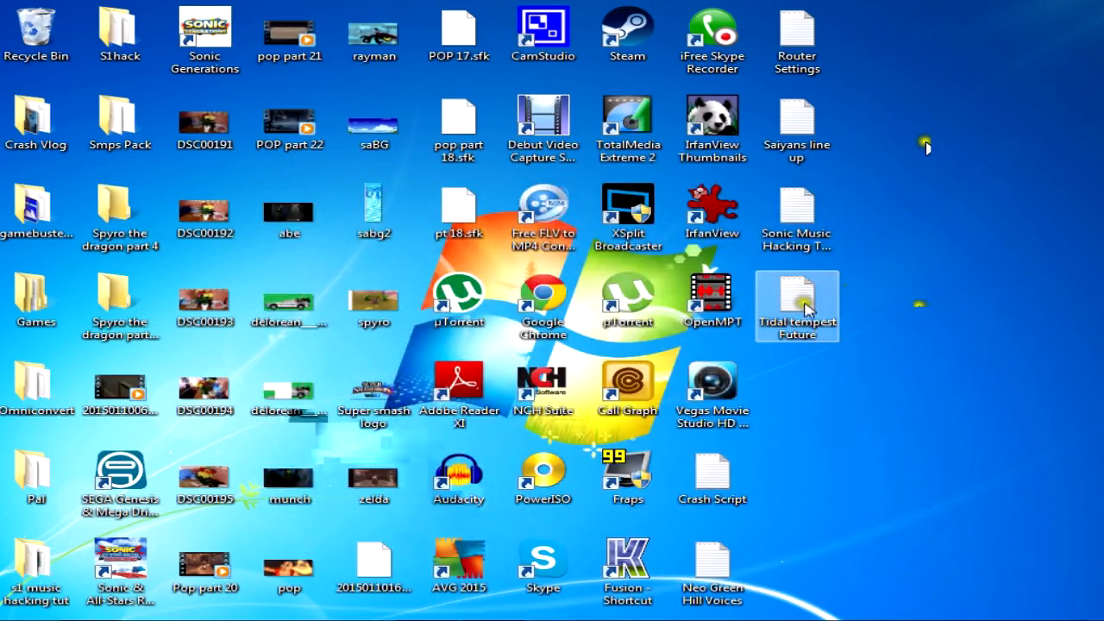
Review the Conditional Flags topic (F3, F6, F7, F8, F9) in the Sonic Music Hacking Tut Notes and close them
{"action": "double_click", "coordinate": [796, 216]}
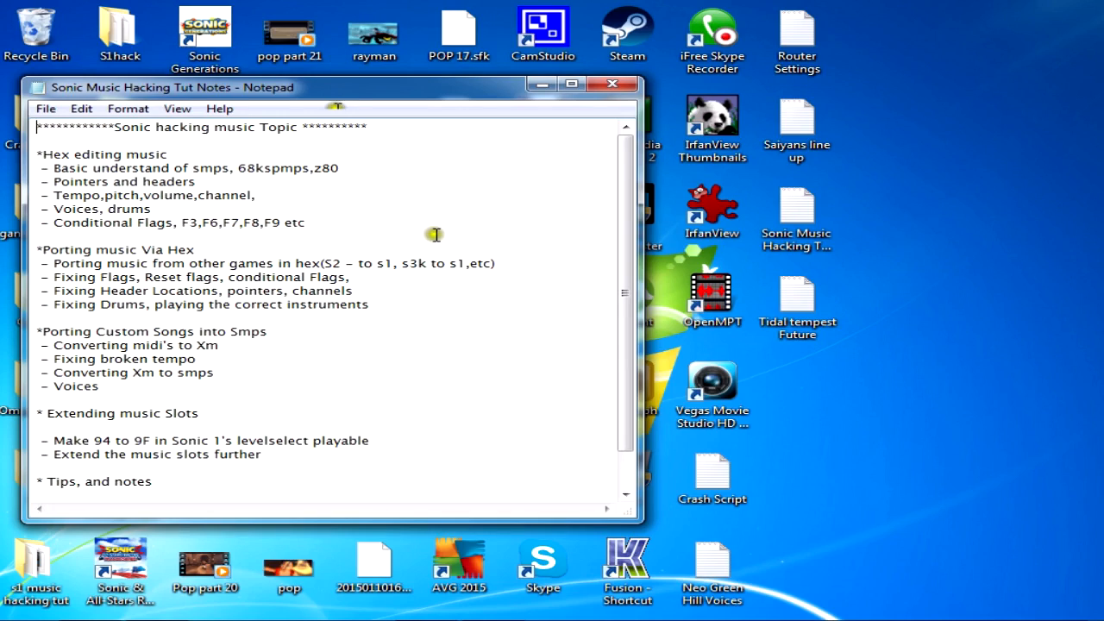
{"action": "left_click_drag", "start_coordinate": [264, 224], "coordinate": [305, 224]}
{"action": "left_click", "coordinate": [301, 224]}
{"action": "left_click", "coordinate": [244, 225]}
{"action": "left_click", "coordinate": [361, 226]}
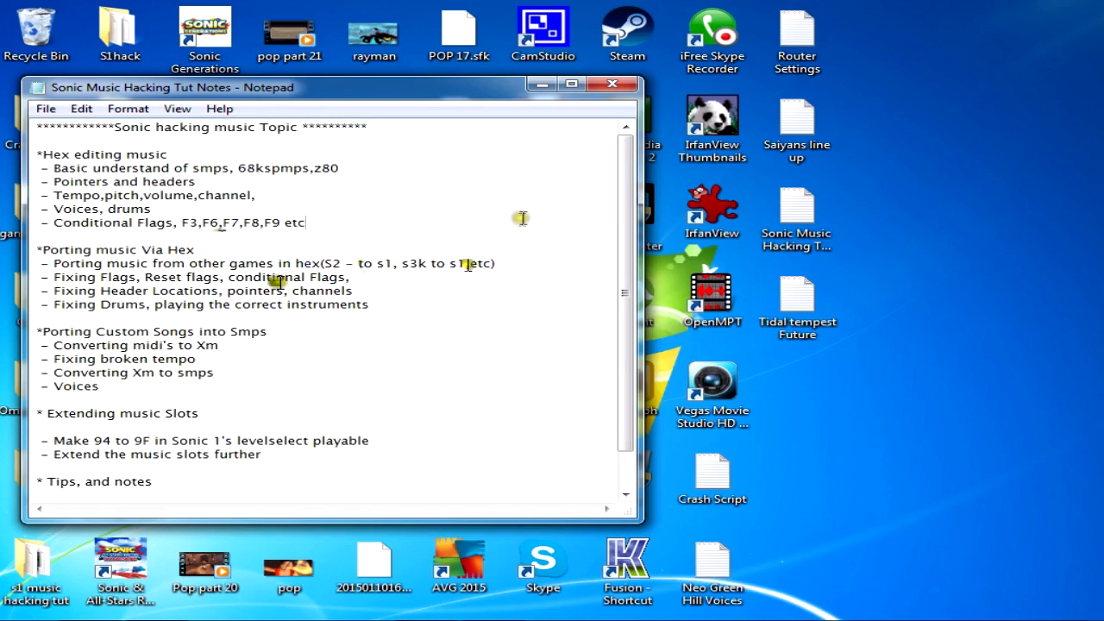
{"action": "left_click", "coordinate": [612, 84]}
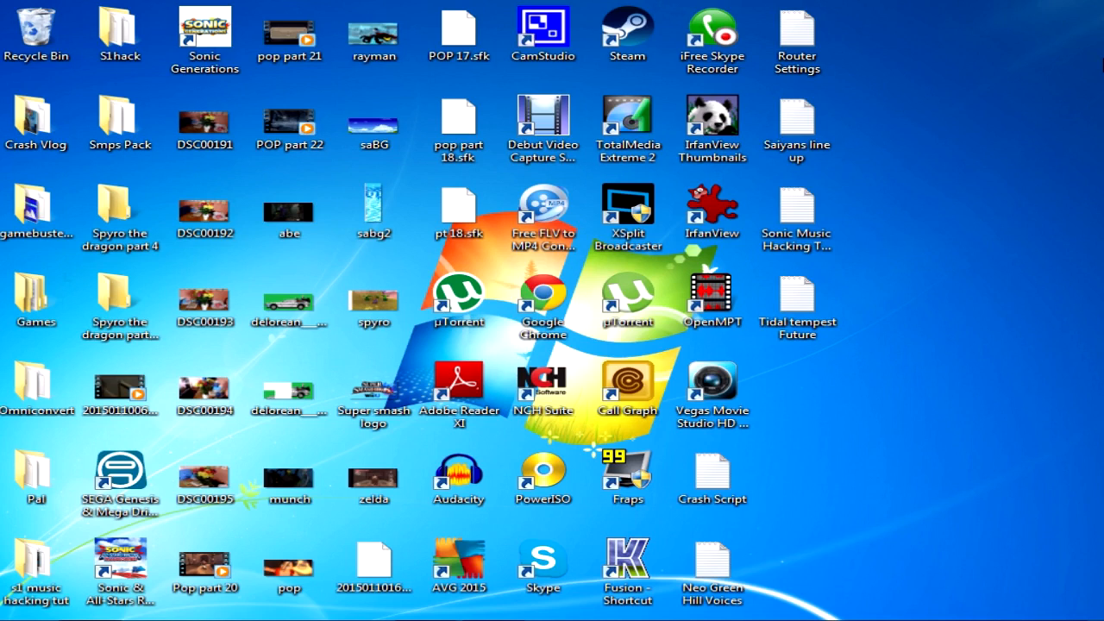
{"action": "left_click", "coordinate": [276, 129]}
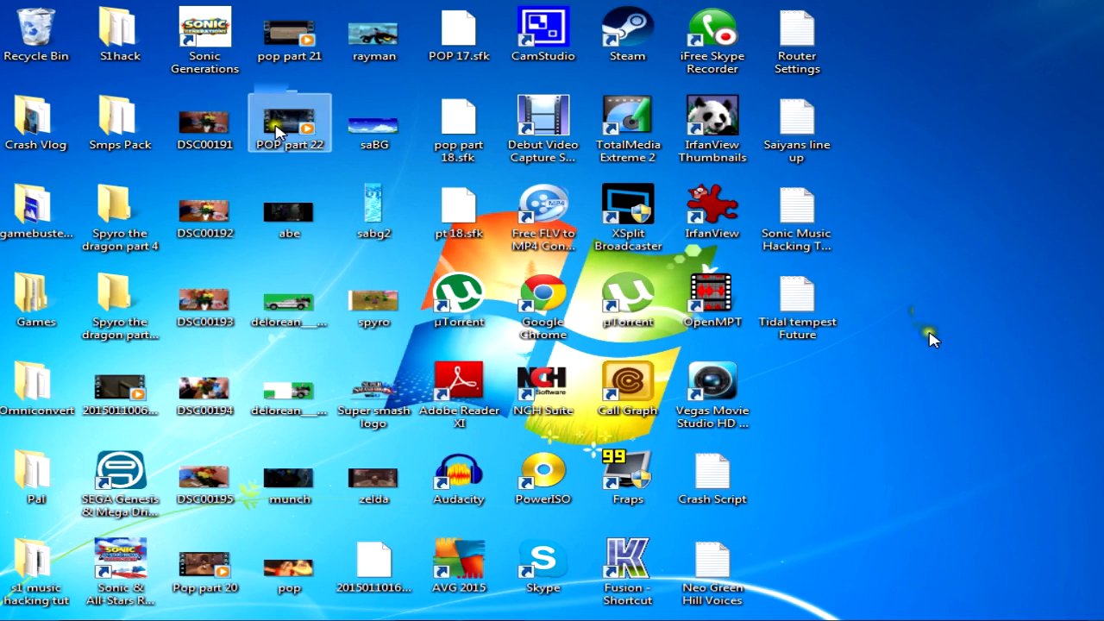